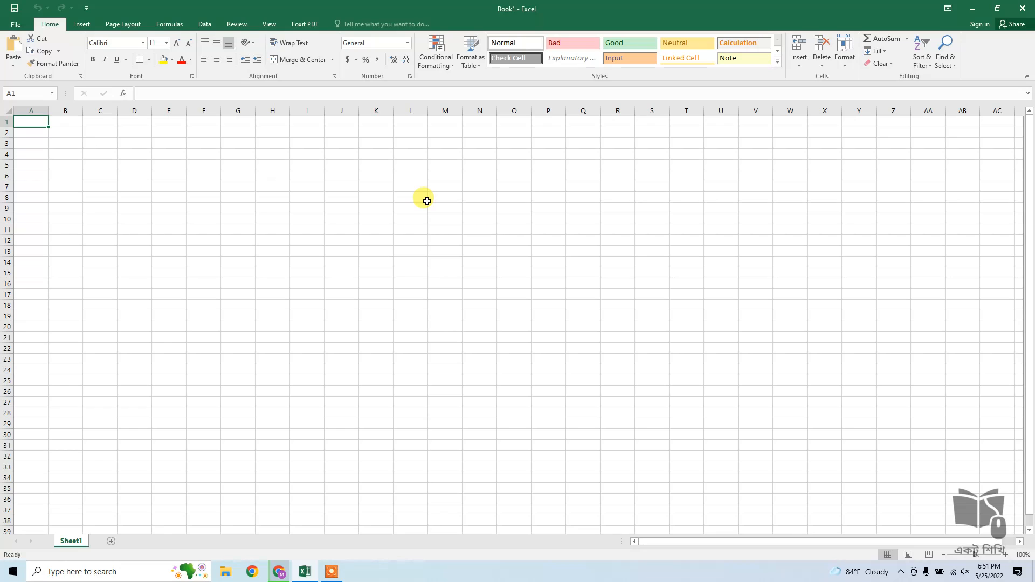
Step: Enter Class-5 in A1 and fill the series down through Class-10 in A6
type("Class-")
key("Return")
left_click(36, 124)
left_click_drag(49, 127, 50, 177)
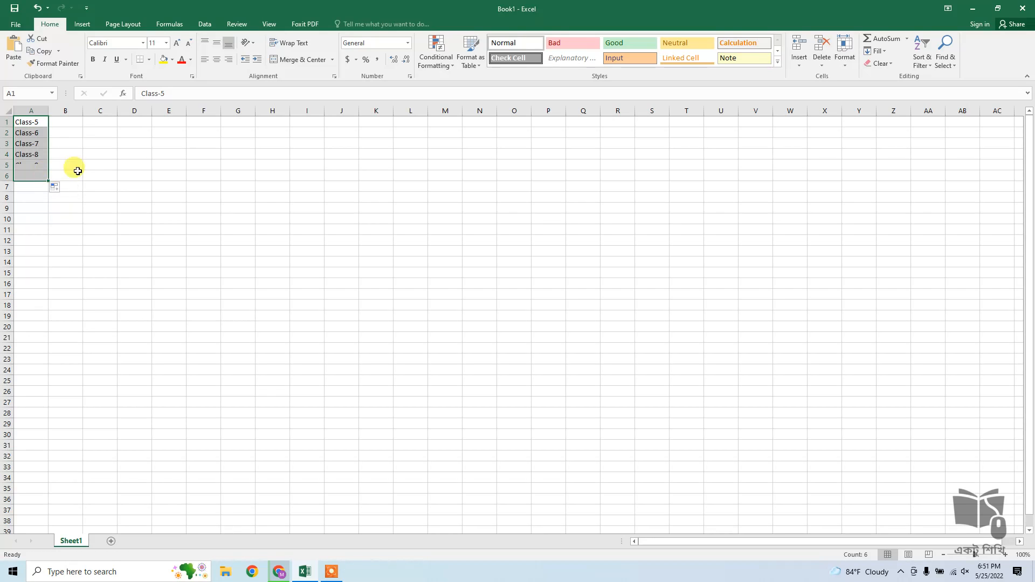
Step: Insert a blank row above the class list
left_click(70, 121)
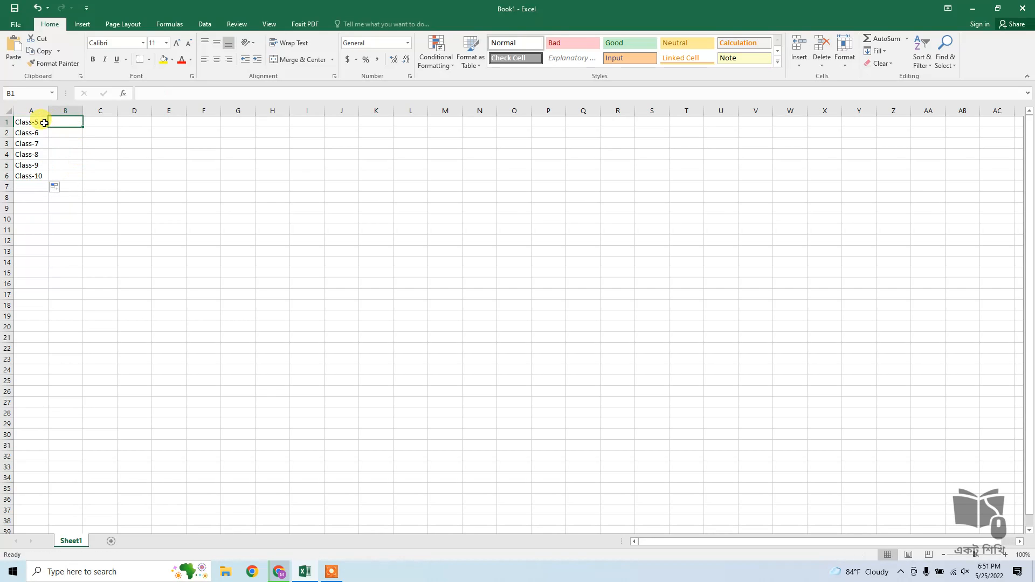
right_click(11, 124)
left_click(37, 199)
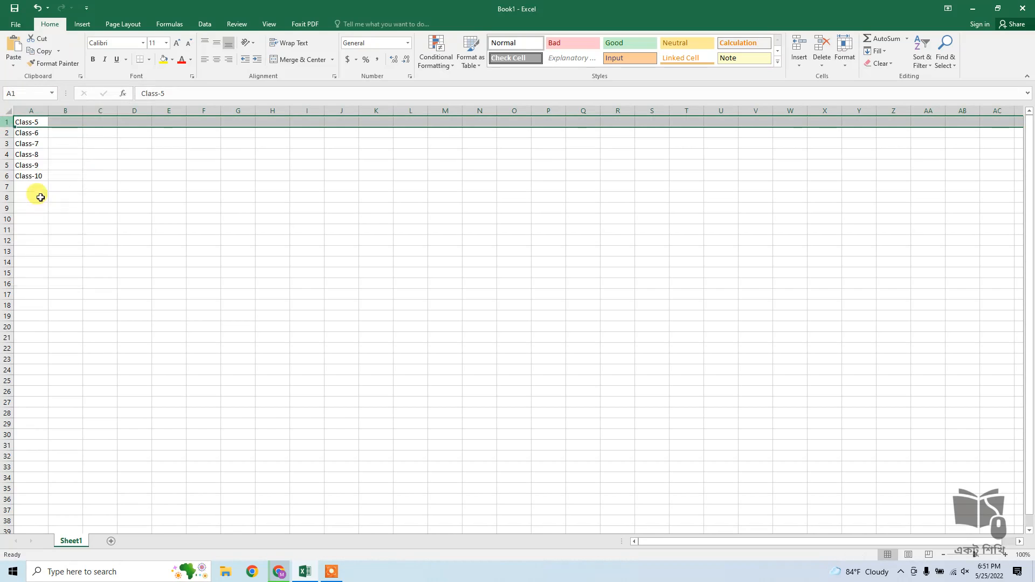
left_click(63, 120)
left_click(63, 132)
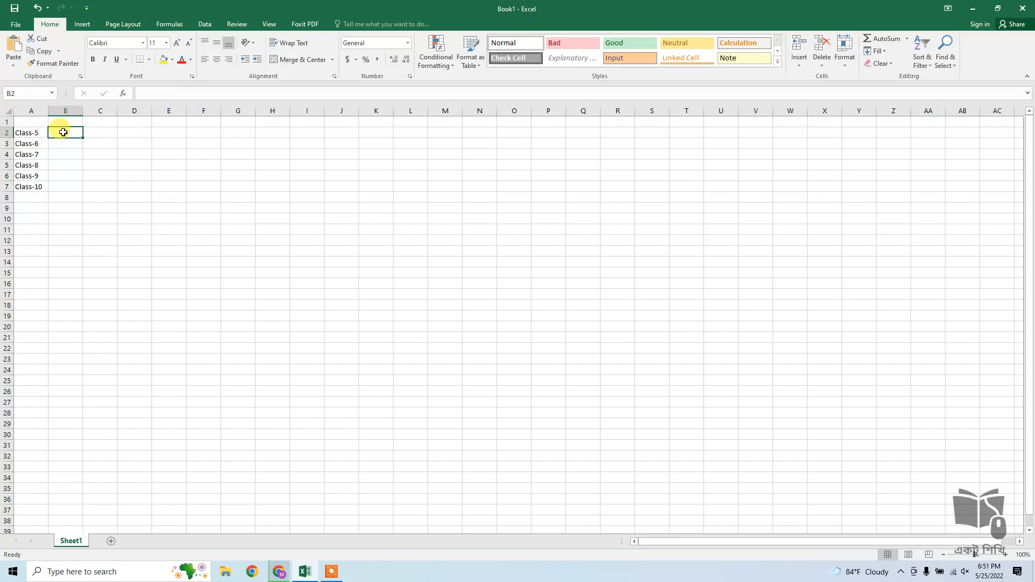
Step: Enter the header "Class Name" in cell A1 above the class list
left_click(41, 123)
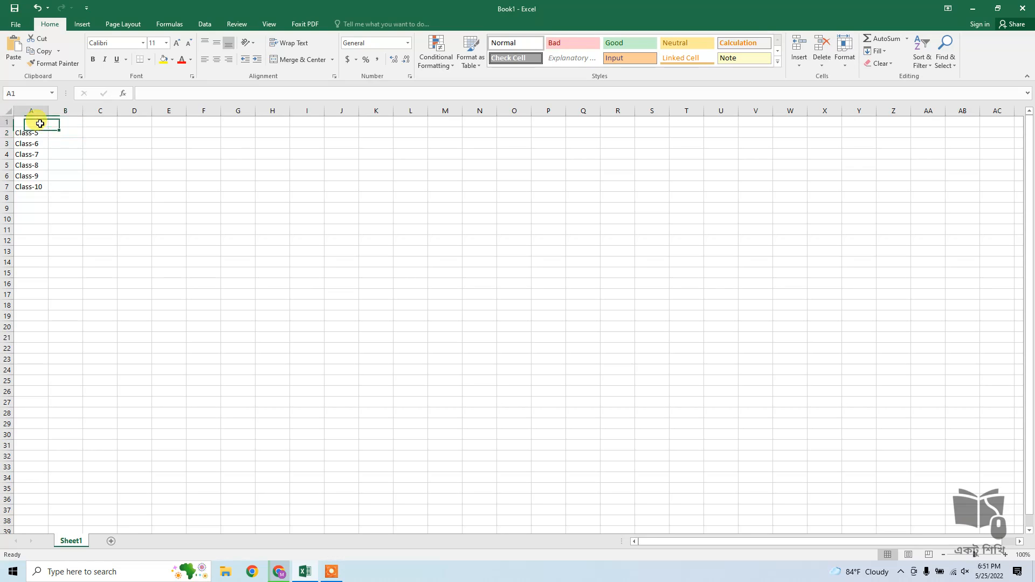
type("Clas")
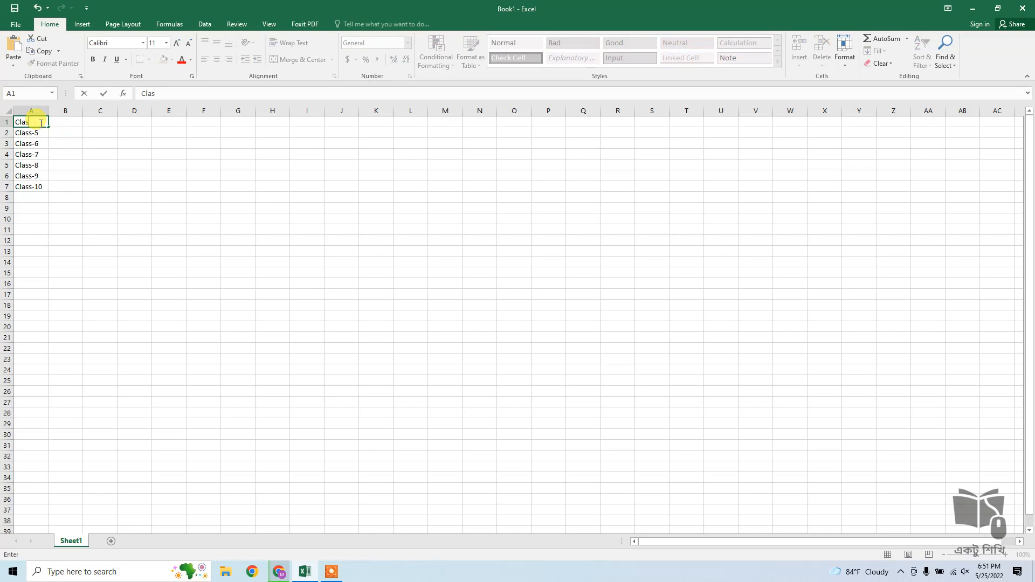
type("s Name")
key("Tab")
Step: Enter the header "1st Term Exam" in B1 and fill the series across to D1
type("1")
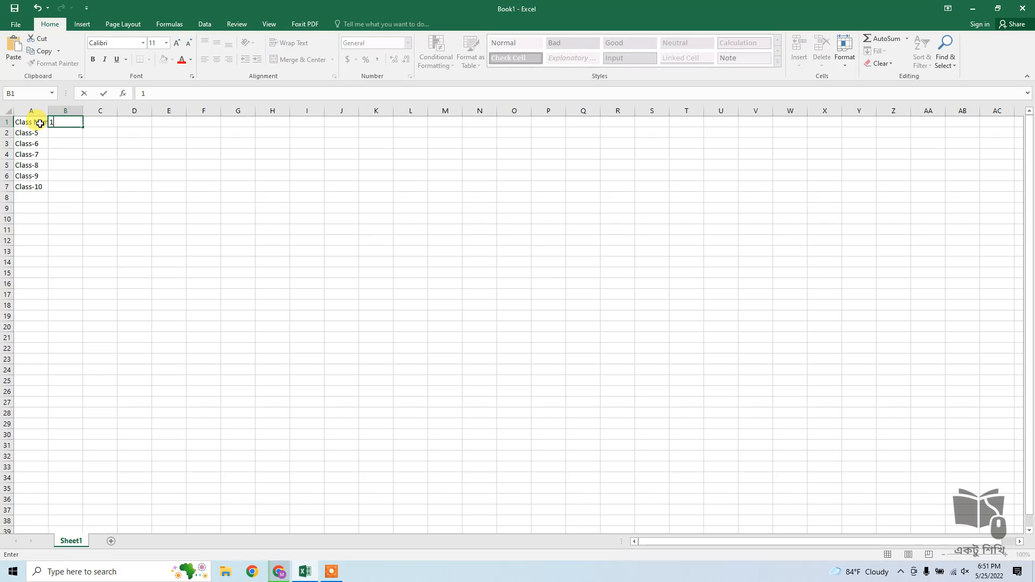
type("st Term")
type(" Exan")
key("BackSpace")
type("m")
key("Tab")
left_click(67, 122)
left_click_drag(83, 127, 131, 122)
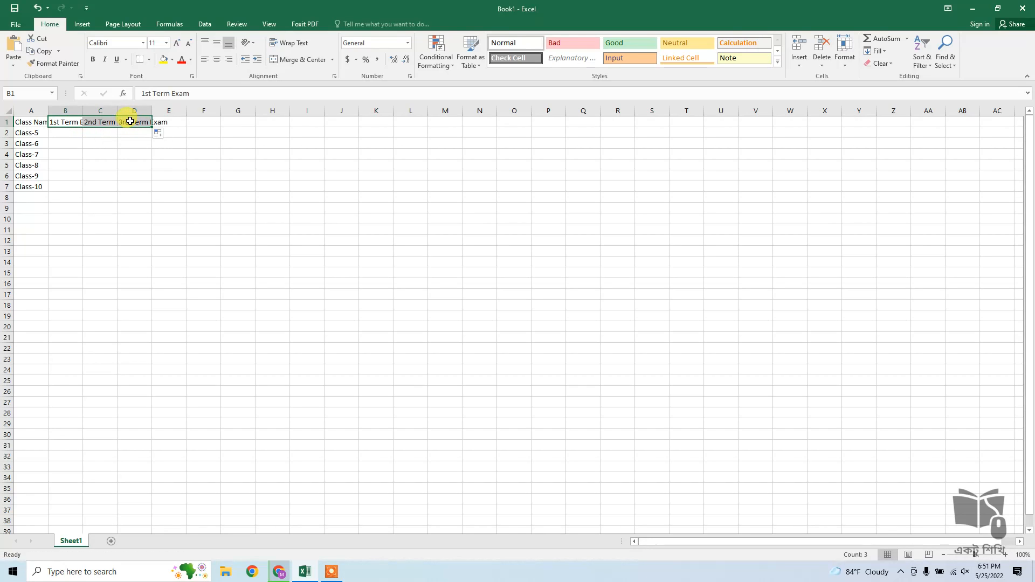
Step: Change the header in D1 to "Final Exam"
left_click(132, 121)
left_click(143, 96)
left_click_drag(154, 95, 142, 98)
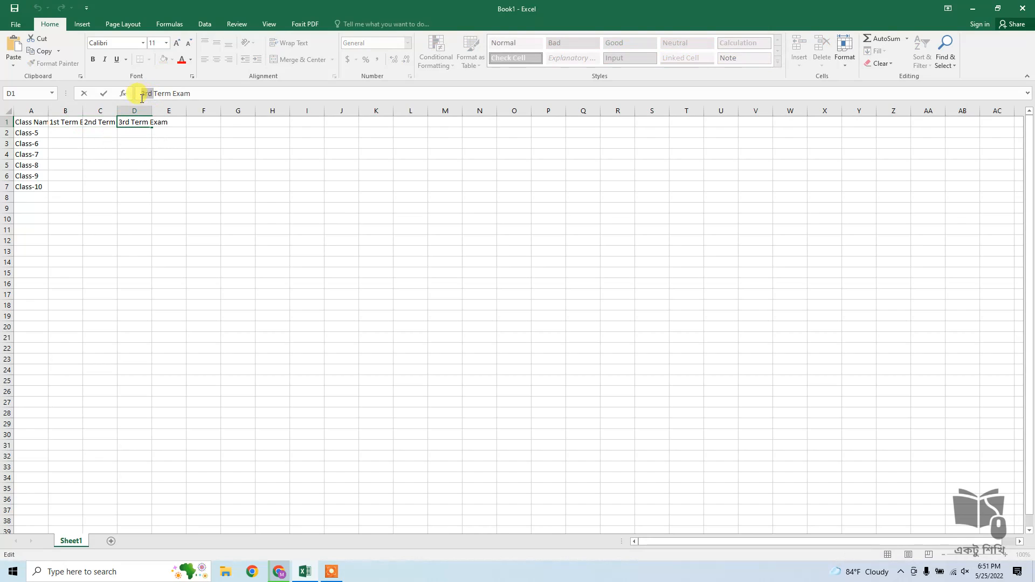
type("Final")
key("Delete")
key("Delete")
key("Delete")
key("Delete")
key("Return")
Step: Autofit the widths of columns A to D to their headers
double_click(83, 110)
double_click(136, 110)
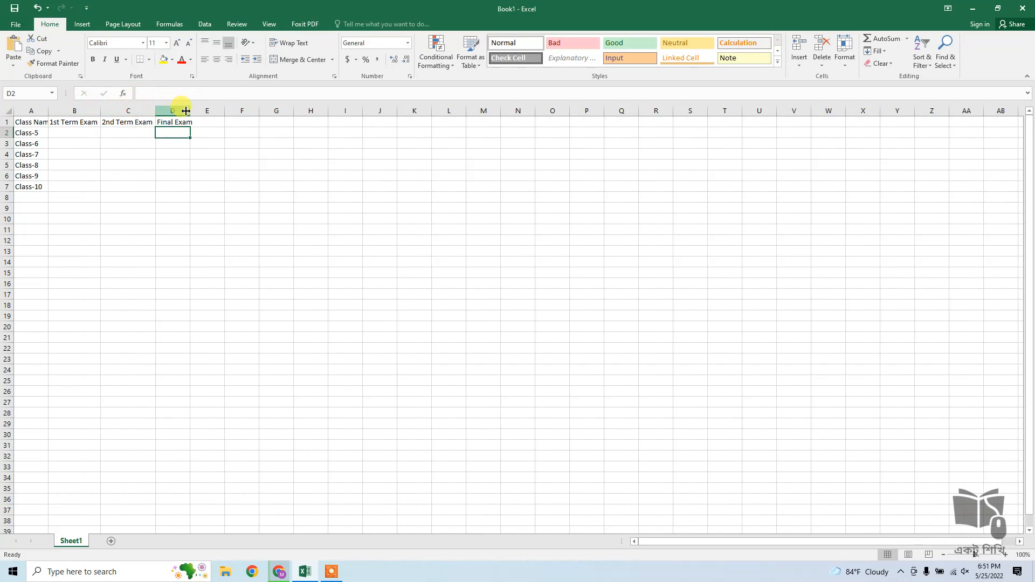
double_click(190, 110)
double_click(46, 111)
Step: Enlarge the sheet to 220% and review the class names and the exam headers
left_click_drag(42, 132, 44, 187)
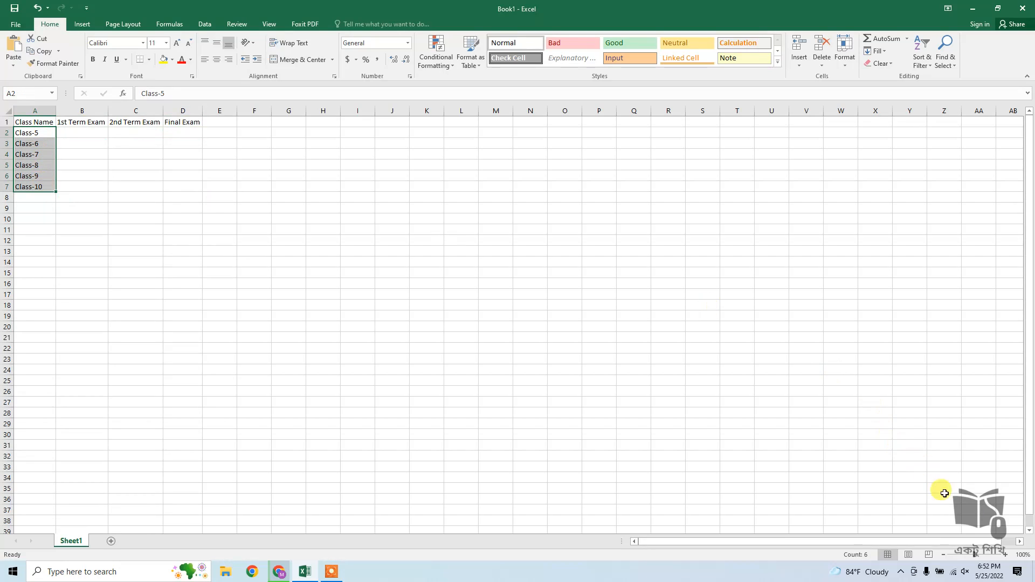
mouse_move(974, 555)
left_mouse_down()
mouse_move(1011, 554)
mouse_move(986, 555)
left_mouse_up()
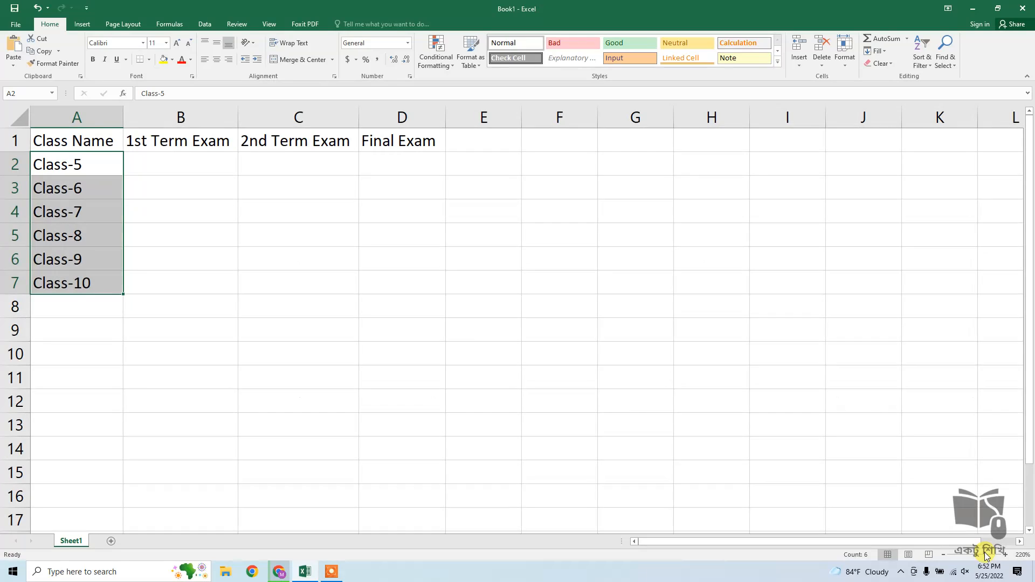
left_click(473, 328)
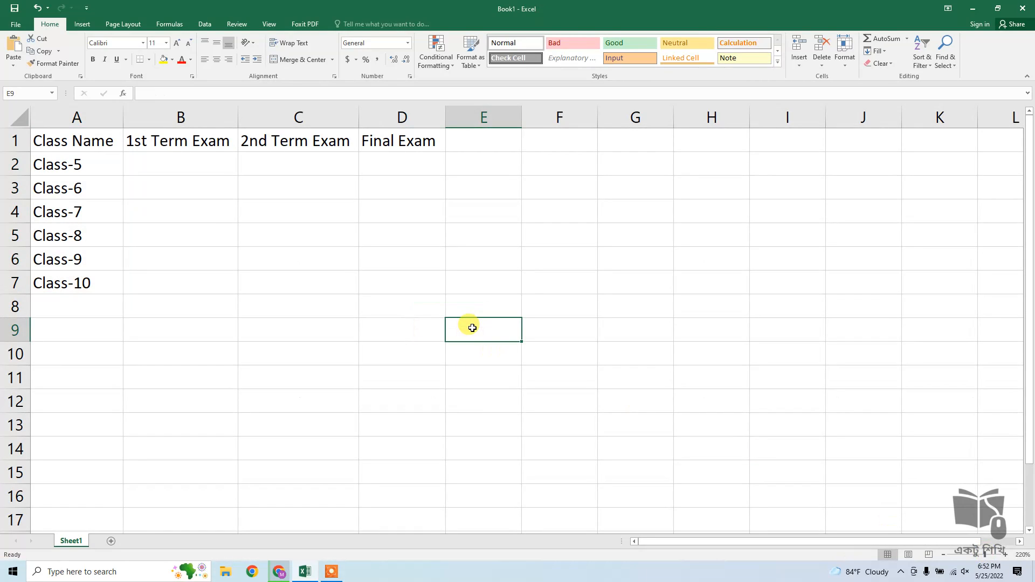
left_click(38, 137)
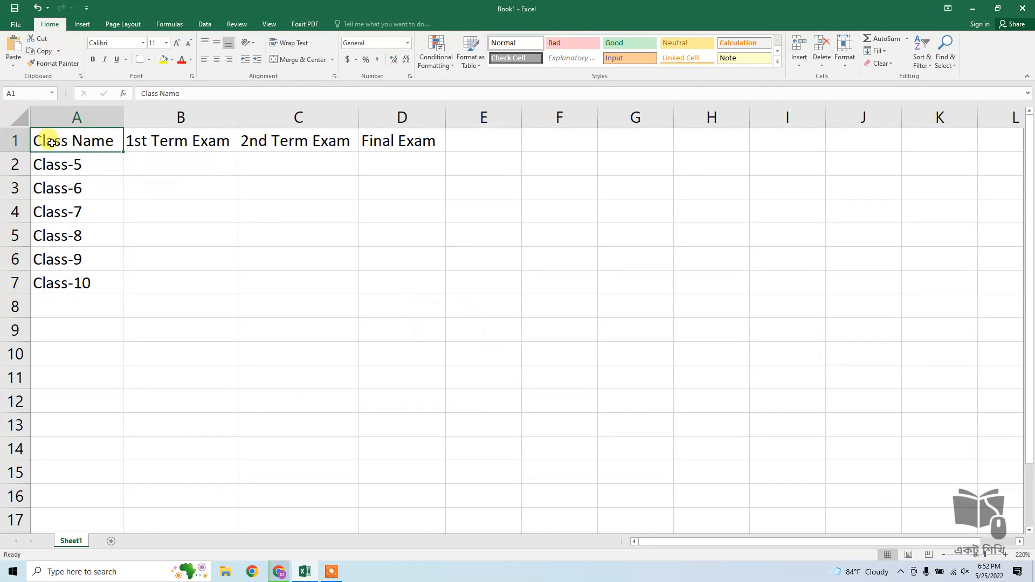
left_click_drag(71, 167, 74, 266)
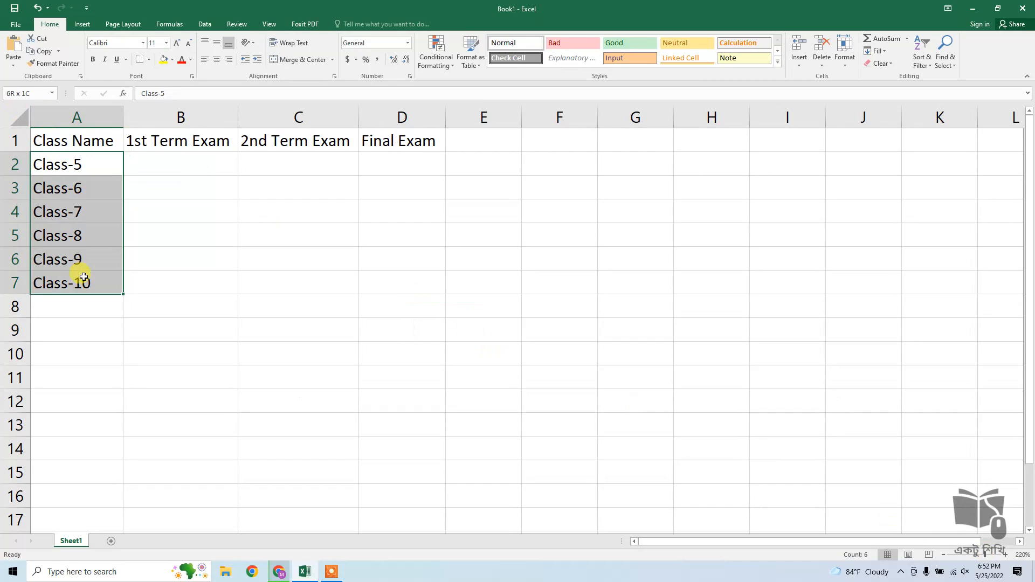
left_click(161, 145)
left_click(244, 146)
left_click(378, 143)
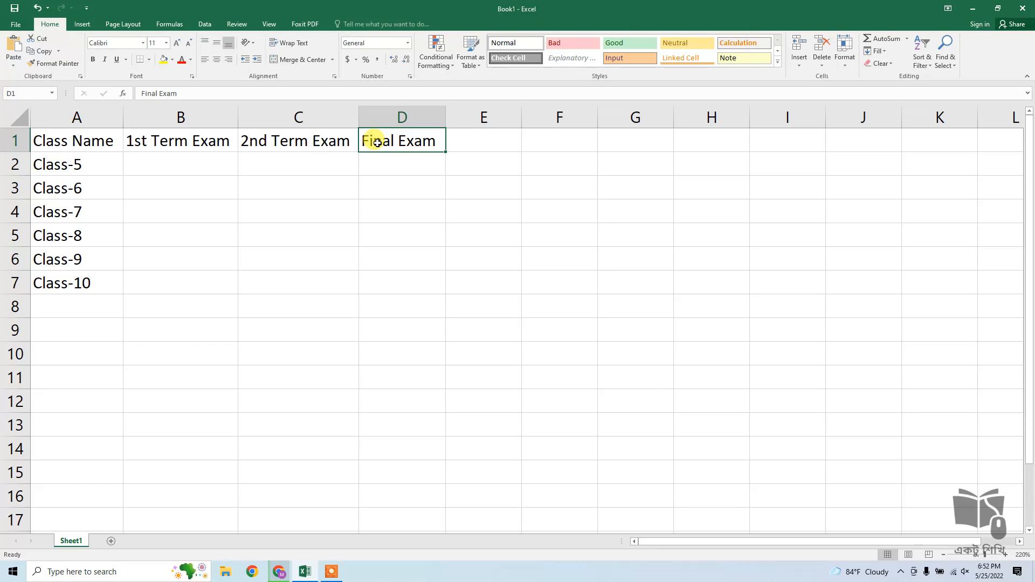
left_click(218, 144)
left_click(399, 144)
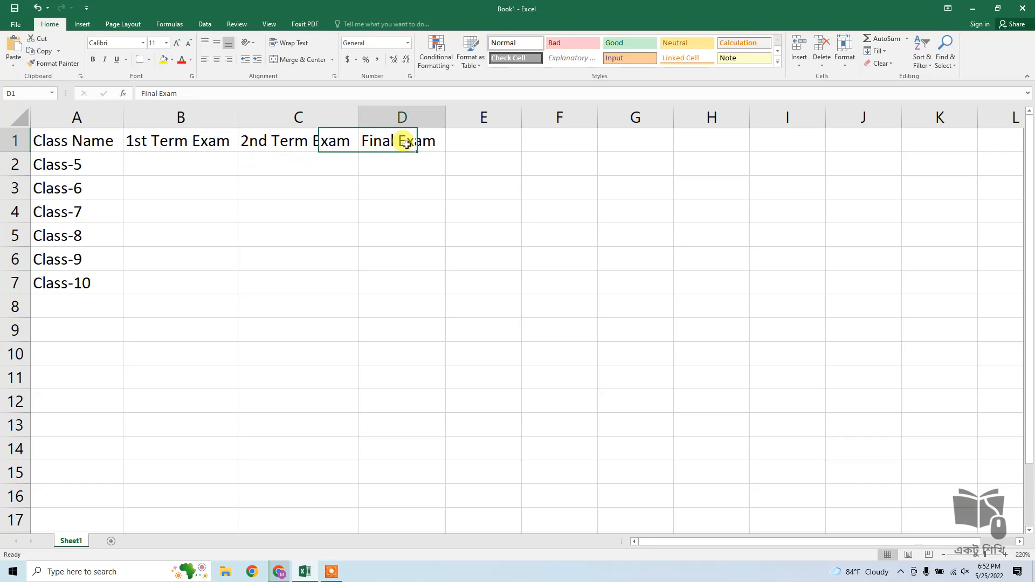
Step: Enter the Class-5 marks 45, 60 and 72 in B2 to D2
left_click(218, 164)
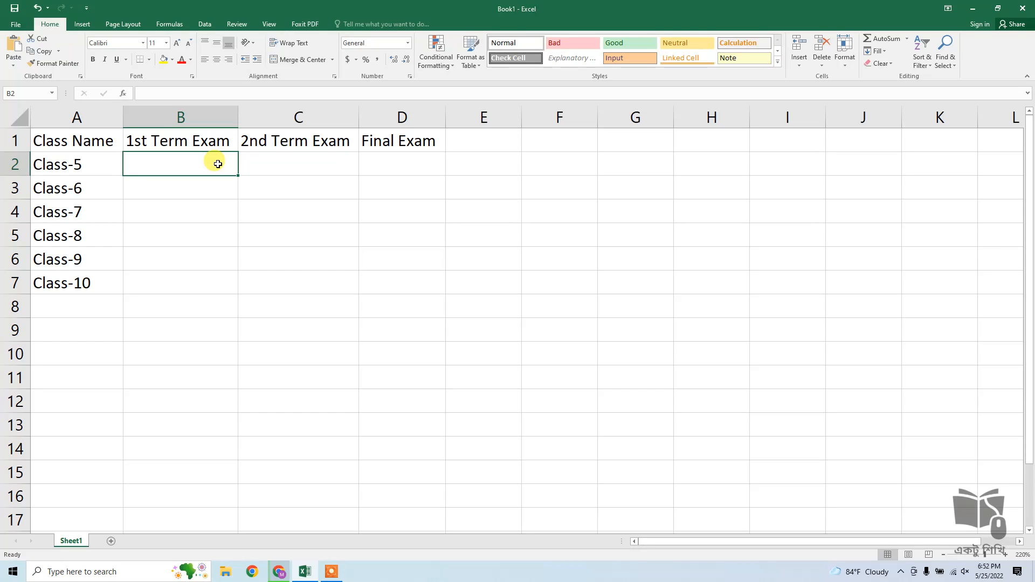
type("45")
key("Tab")
type("60")
key("Tab")
type("72")
key("Return")
Step: Enter the marks 52, 54 and 62 for Class-6 and 40, 43 and 57 for Class-7
type("52\t60")
key("ctrl+Return")
type("54\t62")
key("Return")
type("40\t43\t57")
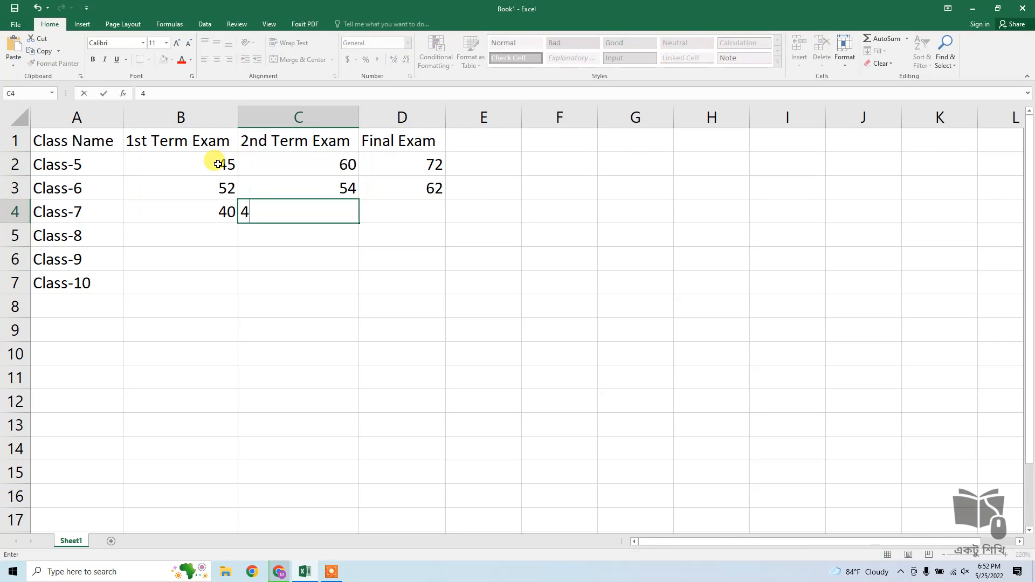
Step: Enter the Class-8 marks 69, 74 and 77 in B5 to D5
key("Down")
key("Left")
key("Left")
type("69\t74\t77")
key("Return")
Step: Enter the Class-9 marks 62, 32 and 75 in B6 to D6
type("62")
key("Tab")
type("32")
key("Tab")
type("75")
Step: Enter the Class-10 marks 68, 55 and 71 in B7 to D7
key("Down")
key("Left")
key("Left")
type("27")
key("Tab")
type("36")
key("Left")
key("Left")
type("68")
key("Tab")
key("Tab")
key("Left")
type("55\t71")
key("Down")
Step: Examine the completed table, comparing each class's marks across the three exam columns
left_click_drag(76, 141, 397, 278)
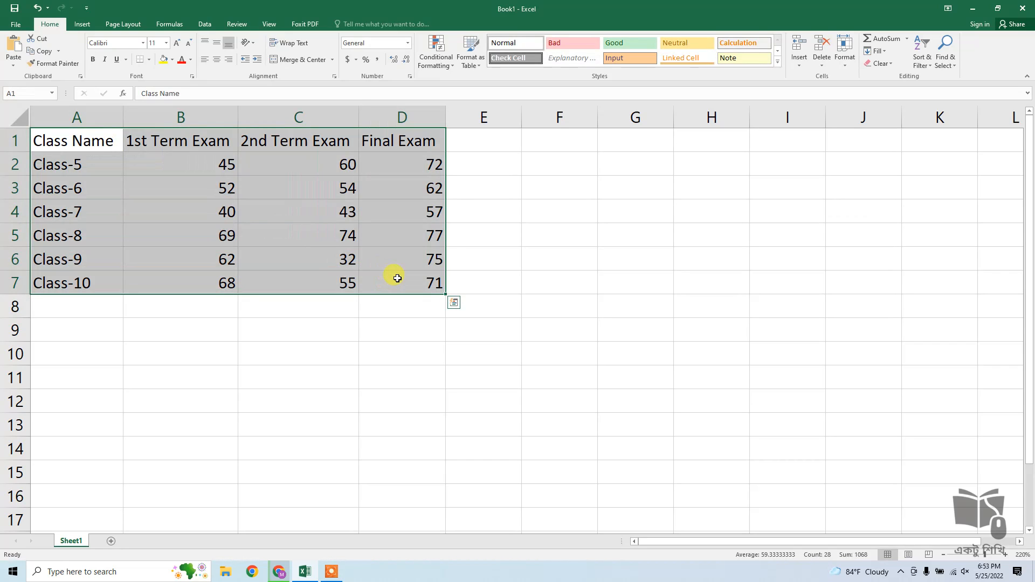
left_click(216, 138)
left_click(345, 139)
left_click(377, 141)
left_click_drag(102, 162, 115, 261)
mouse_move(227, 162)
left_mouse_down()
mouse_move(254, 278)
mouse_move(384, 277)
mouse_move(286, 204)
mouse_move(208, 168)
left_mouse_up()
left_click(85, 162)
left_click(182, 144)
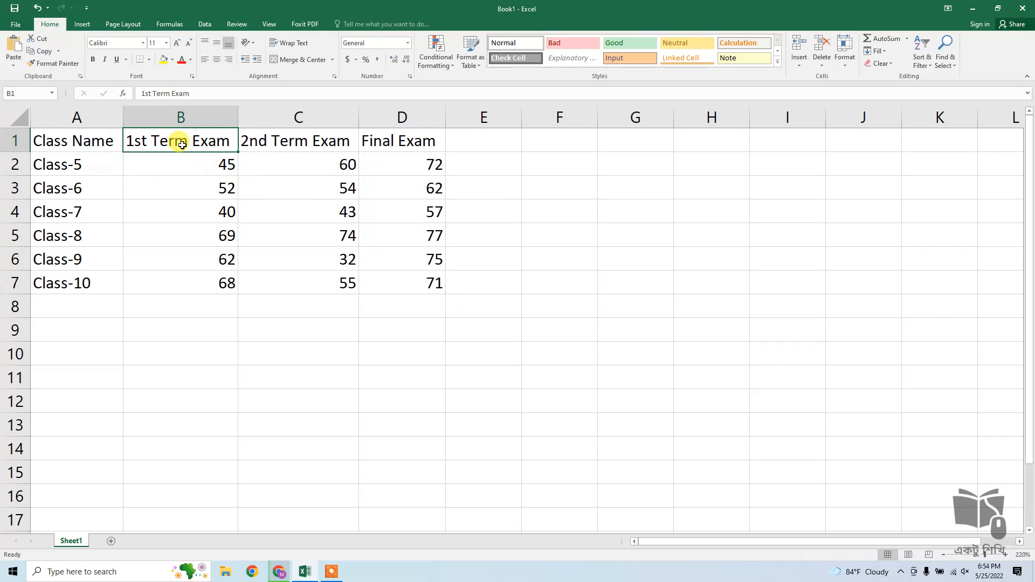
left_click_drag(182, 144, 185, 169)
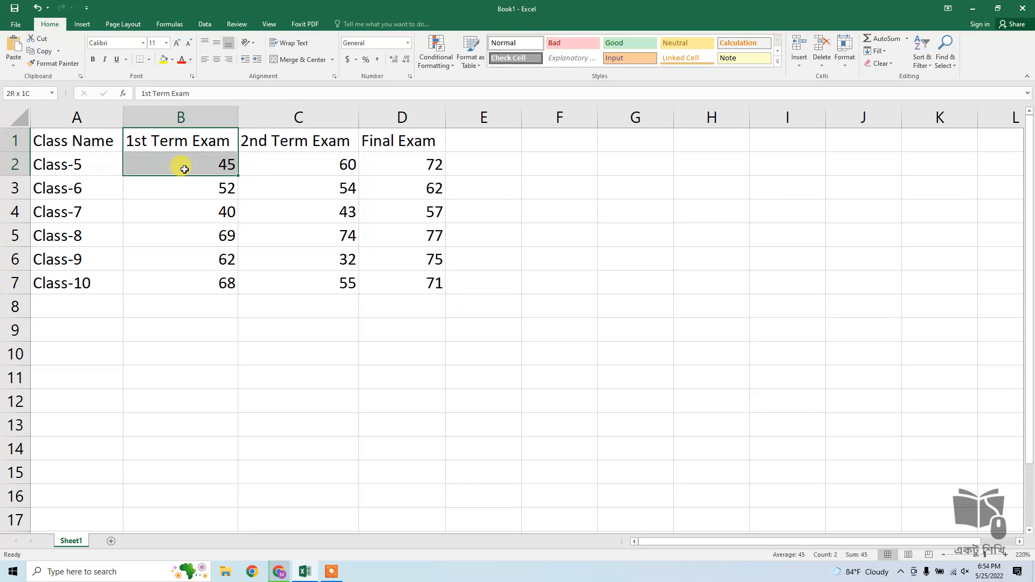
left_click(267, 155)
left_click(393, 170)
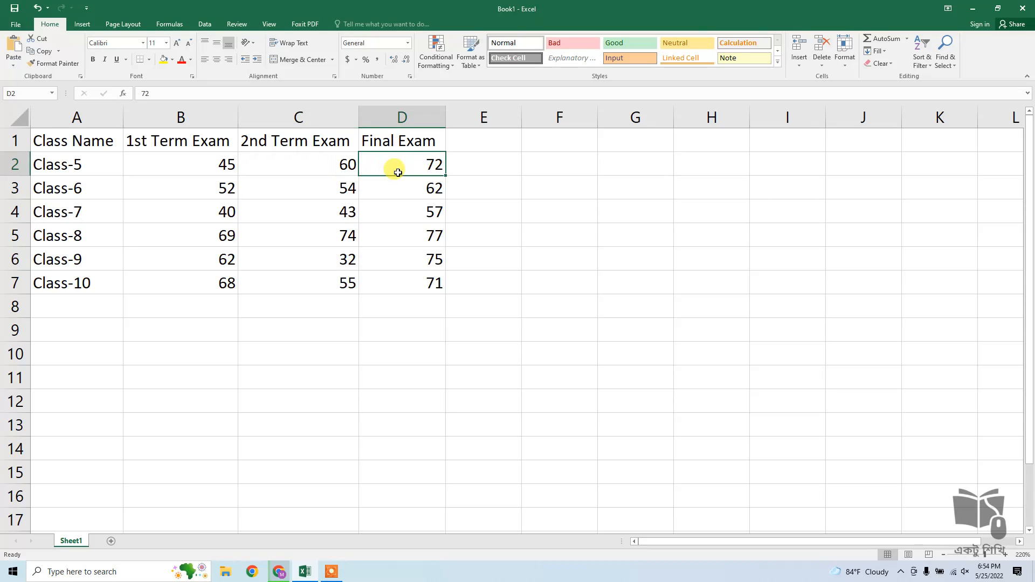
left_click_drag(81, 184, 79, 278)
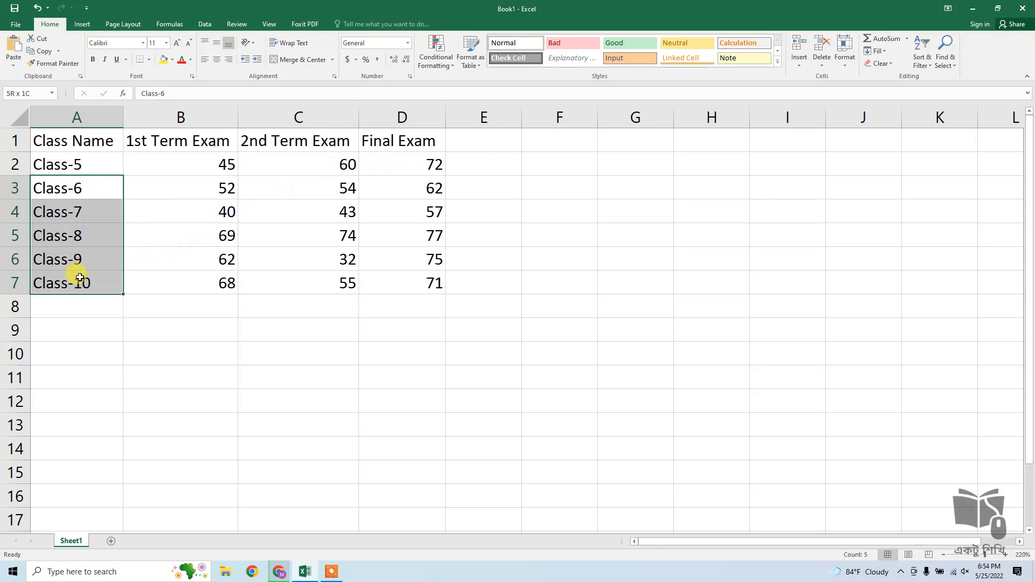
left_click(197, 144)
left_click_drag(199, 162, 405, 285)
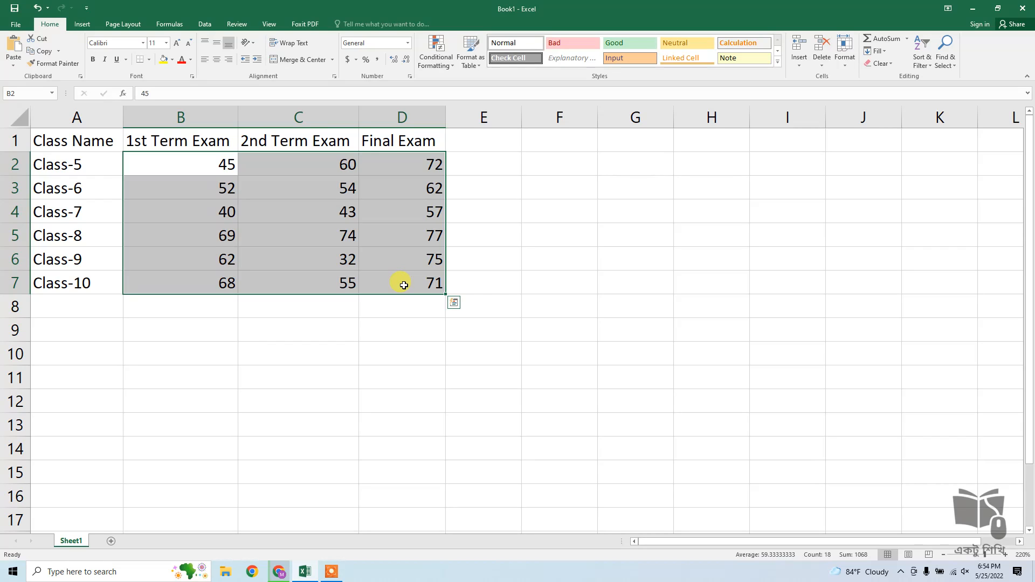
Step: Review the 1st Term Exam column and its marks for Class-5 through Class-10
left_click(157, 306)
left_click_drag(189, 145, 192, 291)
left_click(192, 299)
left_click_drag(74, 167, 81, 280)
left_click(72, 174)
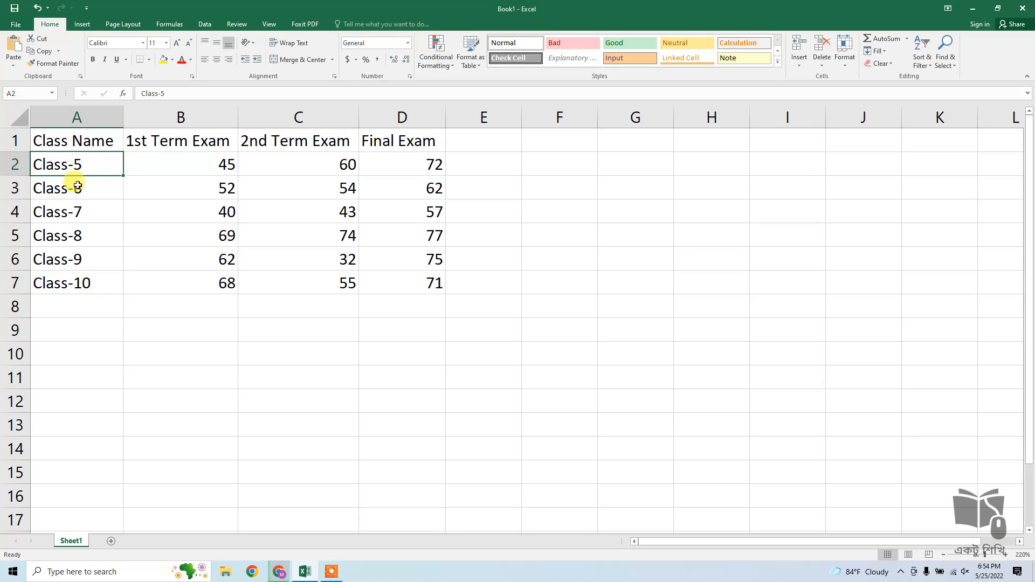
left_click(80, 192)
left_click(95, 282)
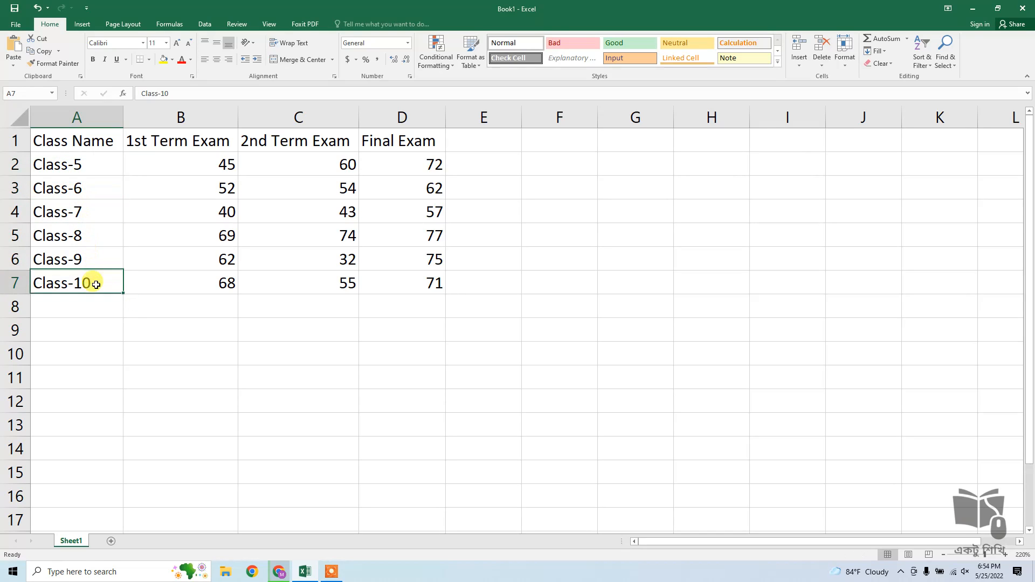
left_click(81, 169)
left_click(88, 213)
left_click(86, 236)
left_click(82, 261)
left_click(84, 281)
left_click_drag(95, 164, 100, 282)
left_click_drag(210, 165, 207, 279)
Step: Total the 1st Term Exam marks in B8 with =SUM(B2+B3+B4+B5+B6+B7) and make the result bold
left_click(202, 310)
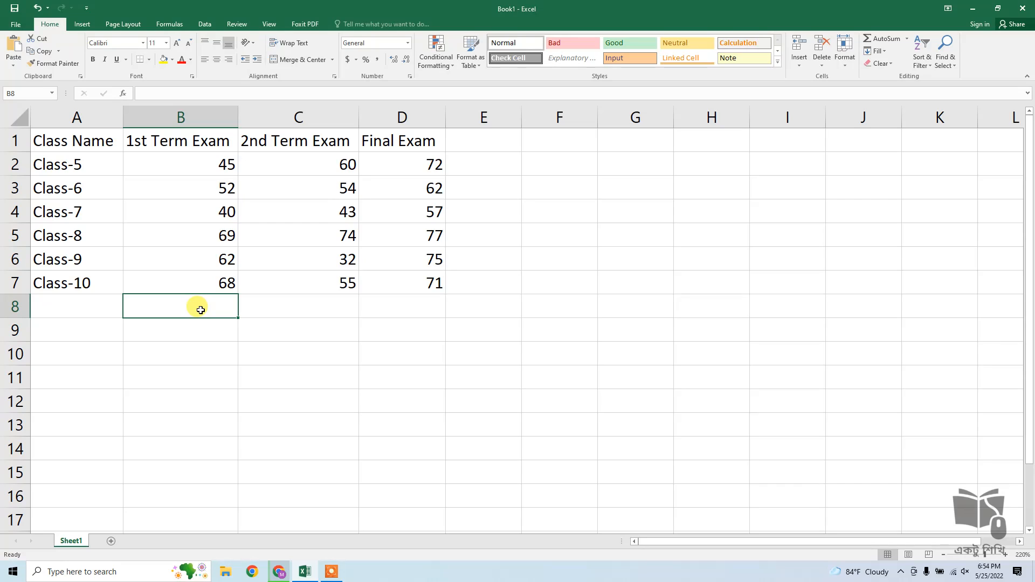
type("=")
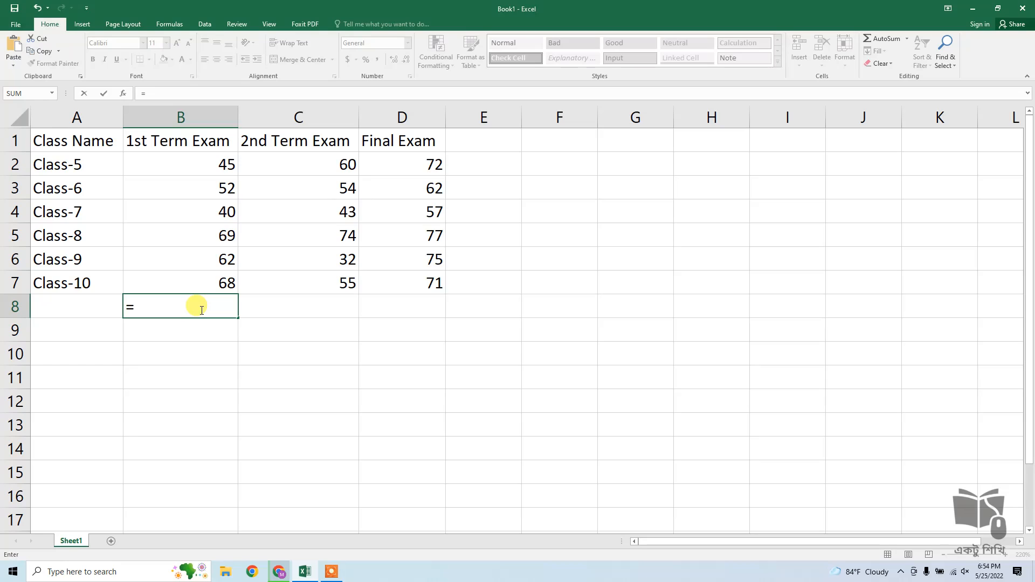
type("sum")
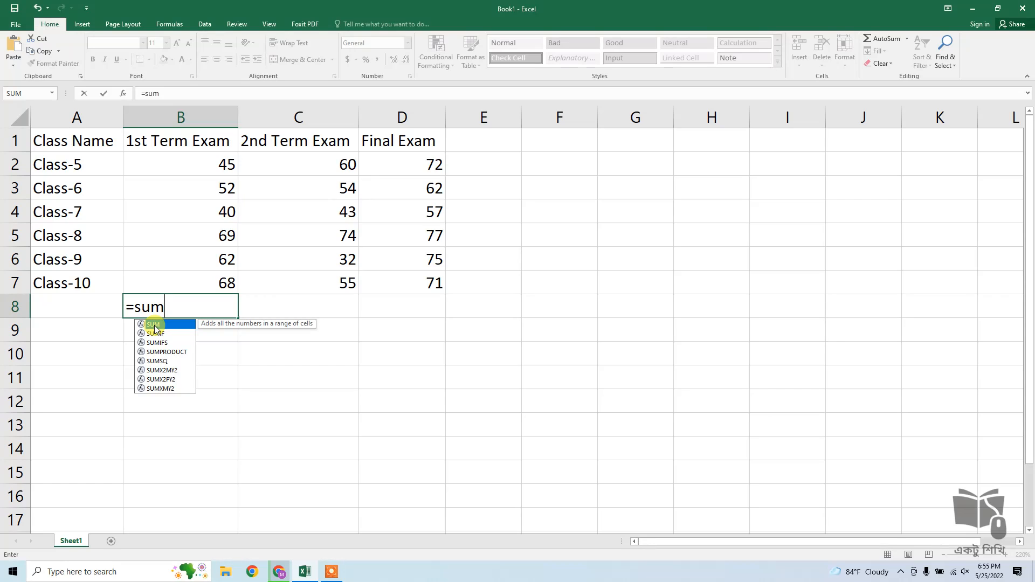
type("(")
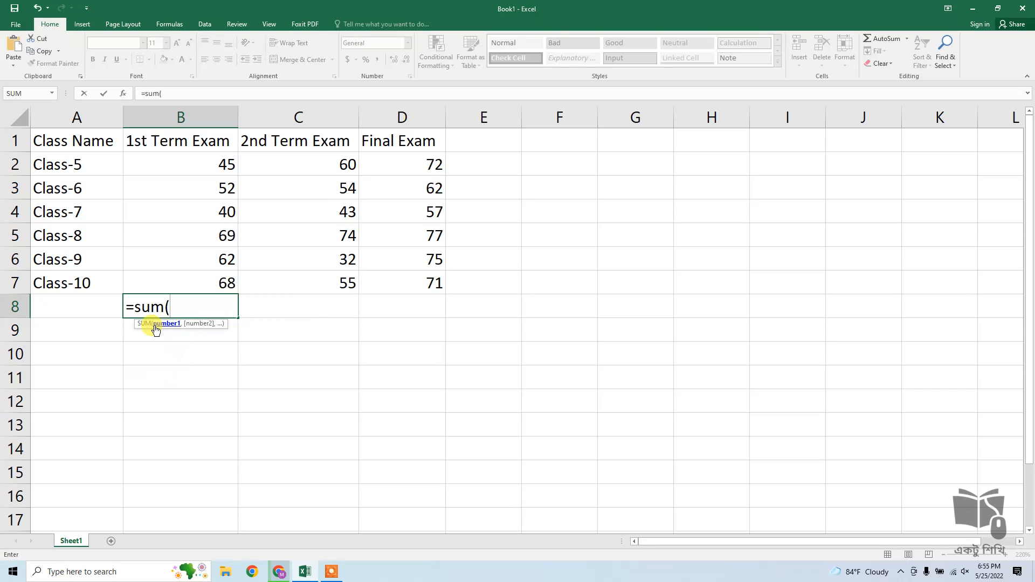
left_click(216, 167)
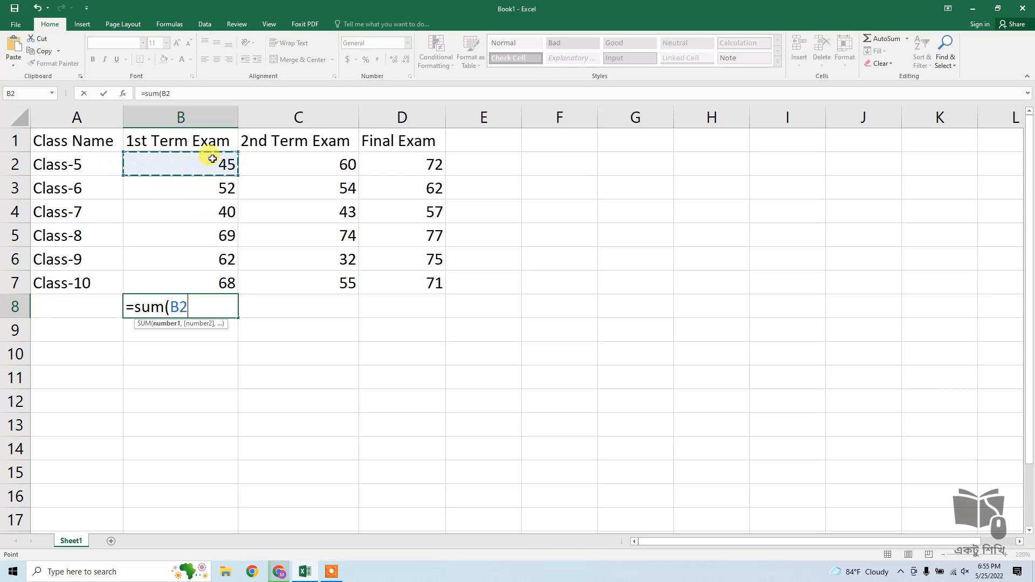
type("+")
left_click(207, 186)
type("+")
left_click(206, 216)
type("+")
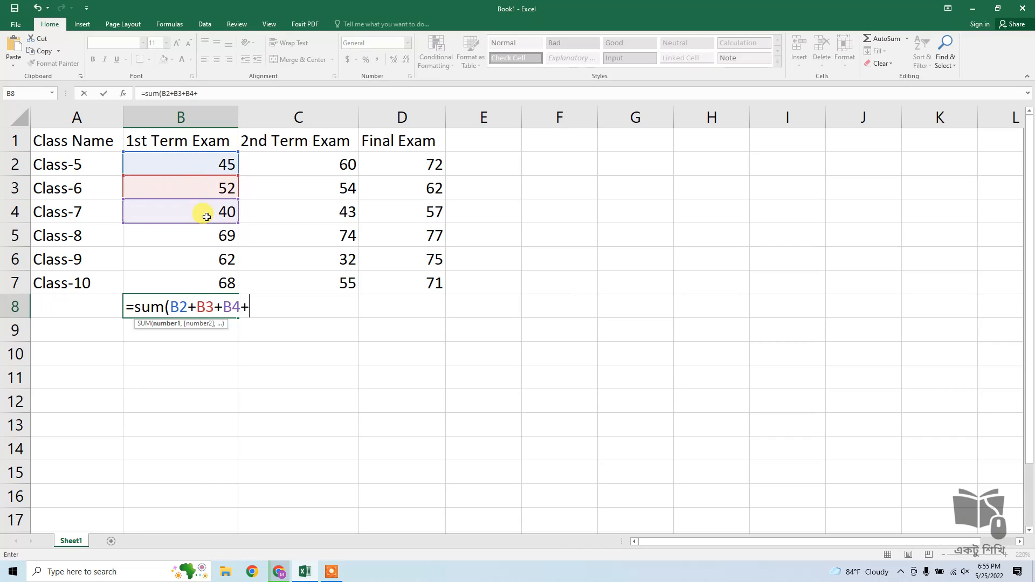
left_click(221, 235)
type("+")
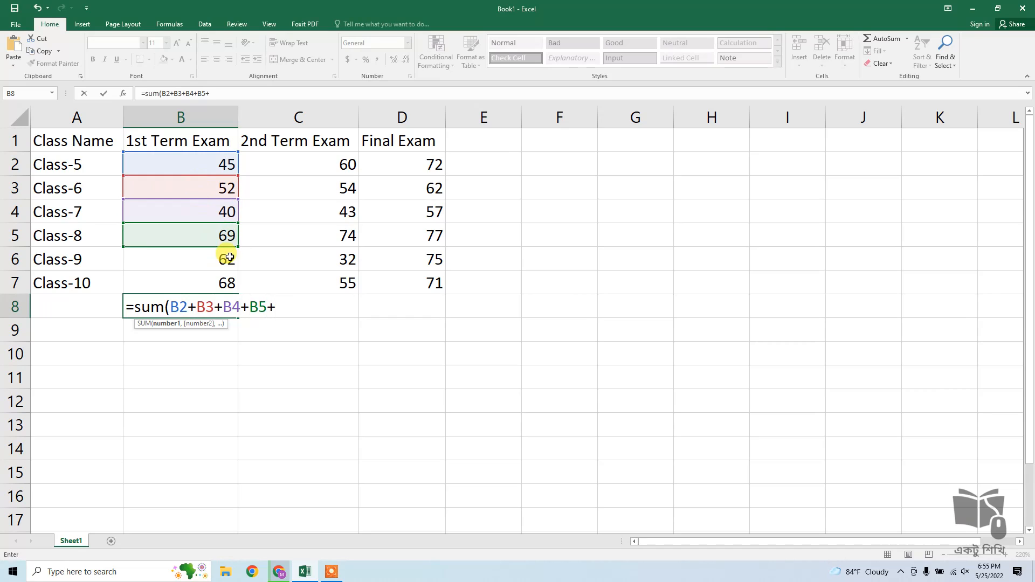
left_click(229, 258)
type("+")
left_click(226, 281)
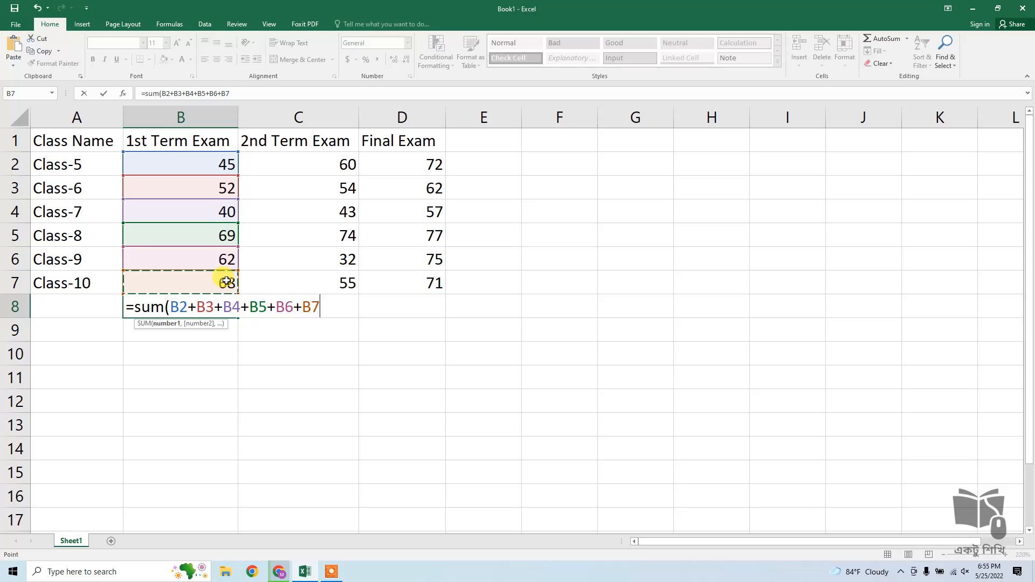
type(")")
key("Return")
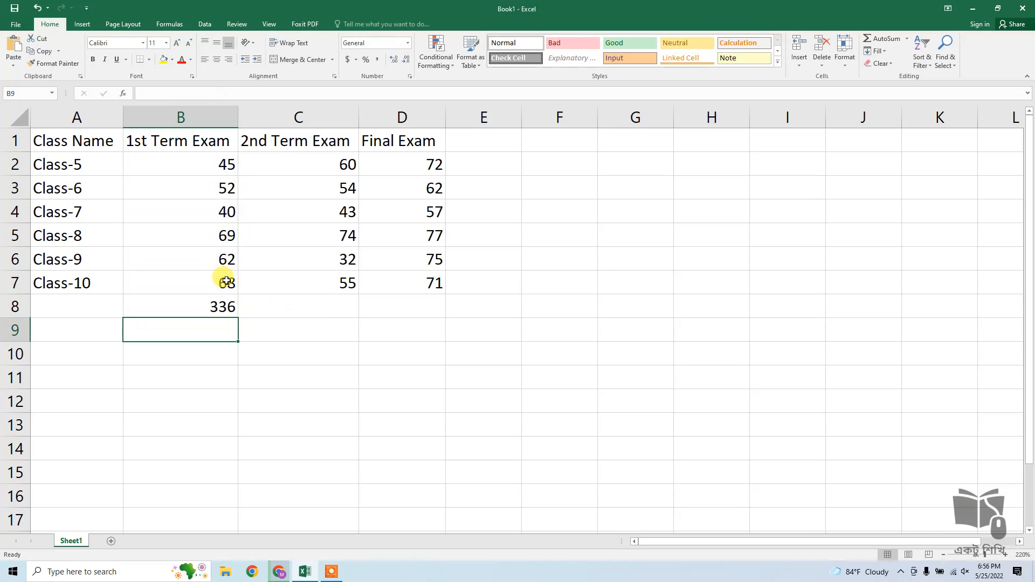
left_click(222, 305)
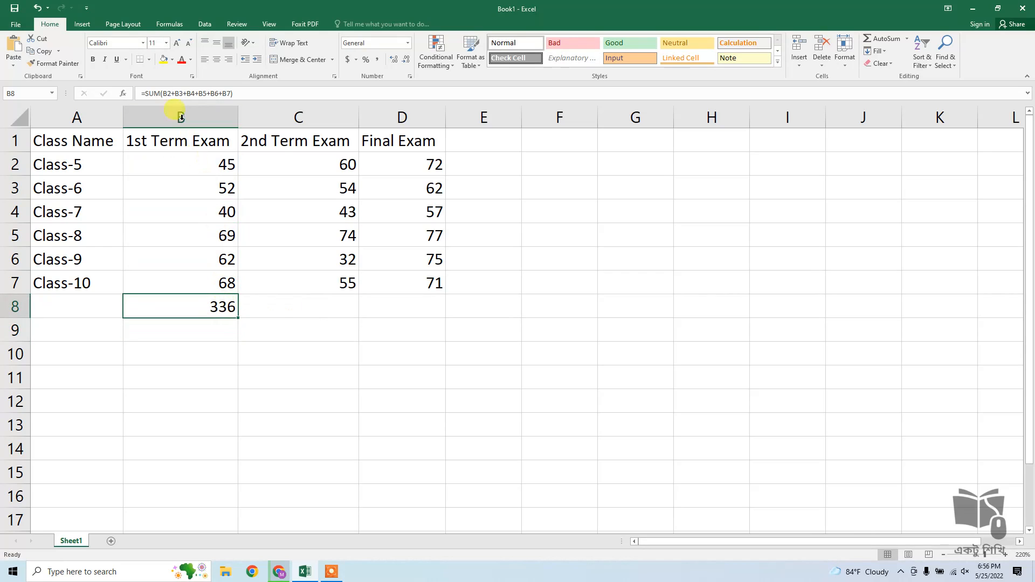
left_click(93, 60)
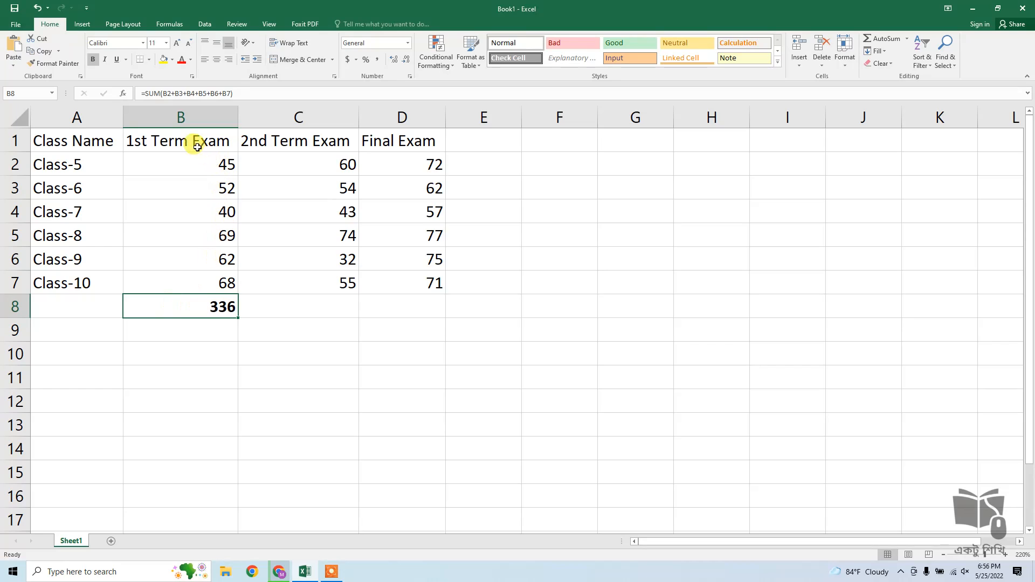
Step: Review the 1st Term Exam marks against their total in B8, along with the 2nd Term and Final Exam columns
left_click_drag(86, 165, 86, 275)
left_click_drag(174, 155, 200, 277)
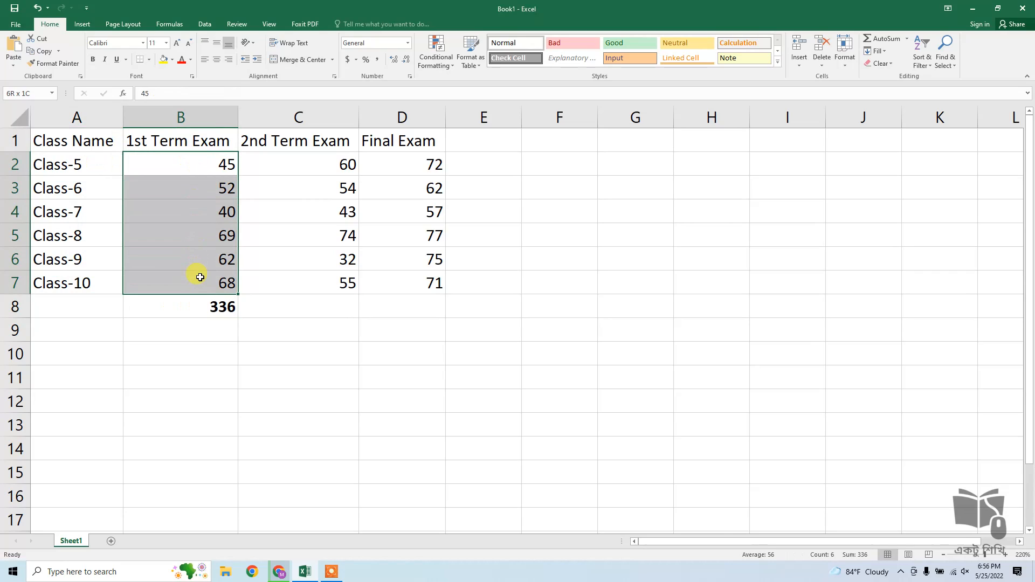
left_click(222, 309)
left_click_drag(220, 165, 225, 283)
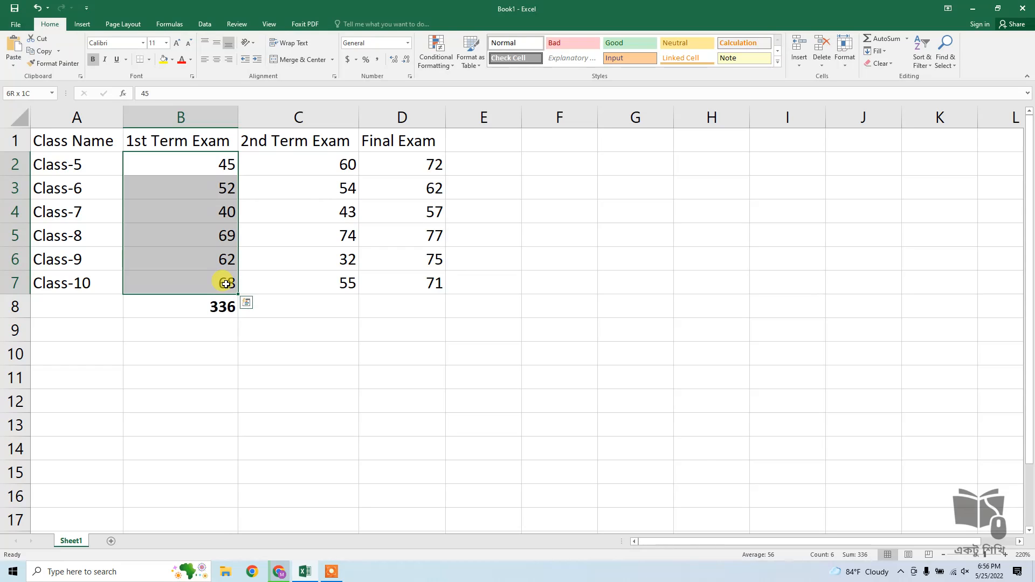
left_click(329, 304)
left_click_drag(337, 143, 399, 283)
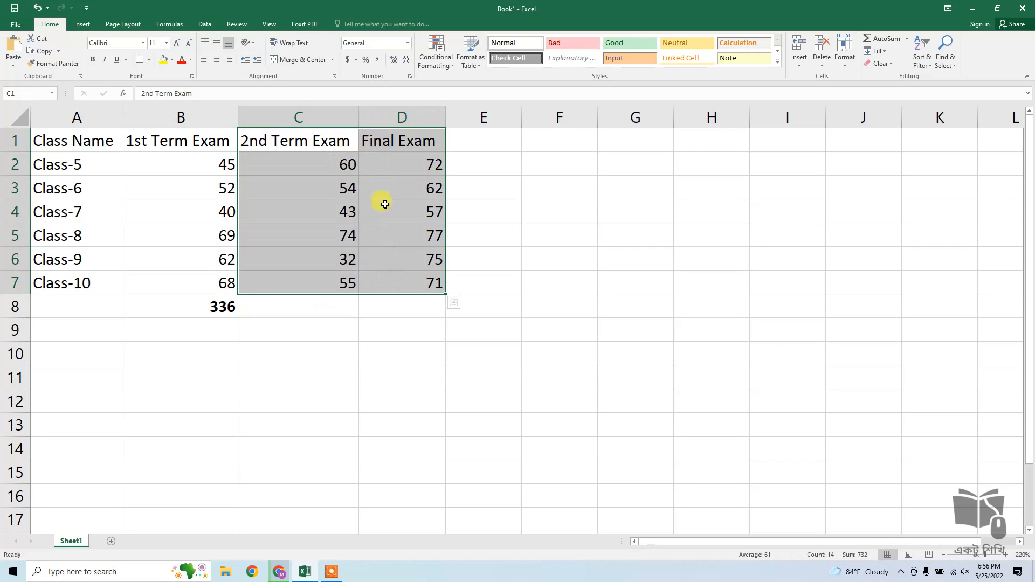
left_click(354, 303)
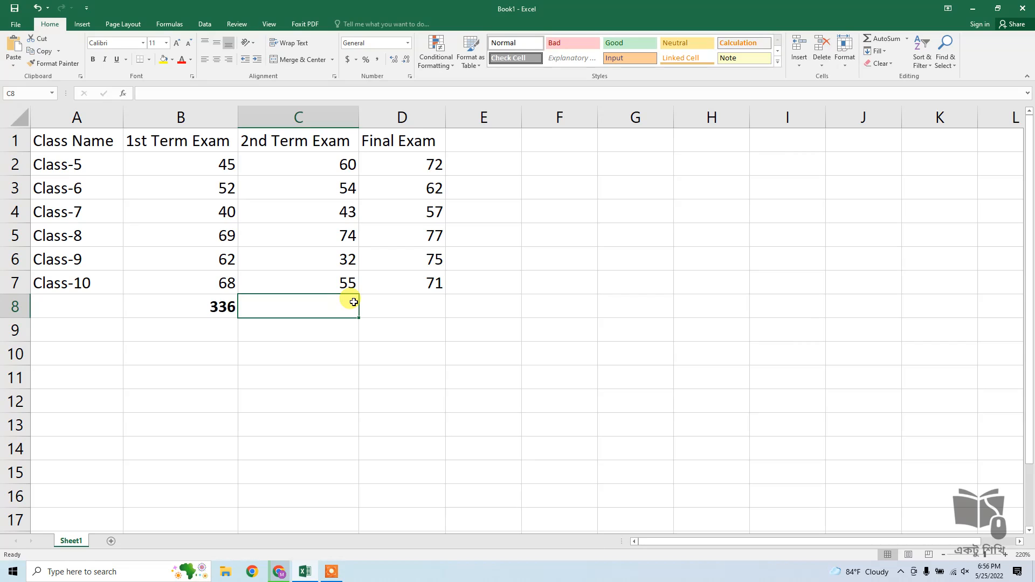
type("=")
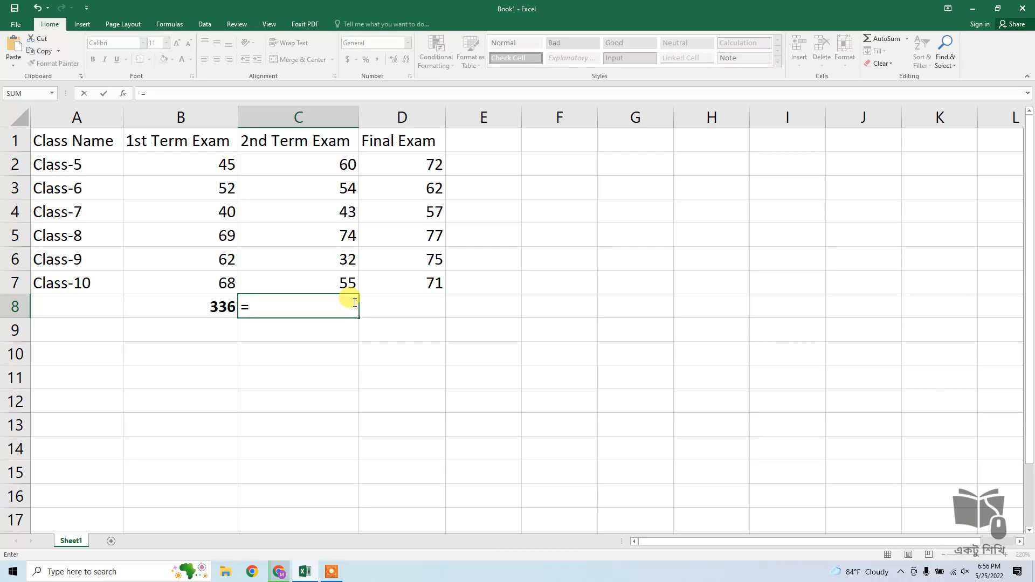
type("+")
key("BackSpace")
key("BackSpace")
type("+sum")
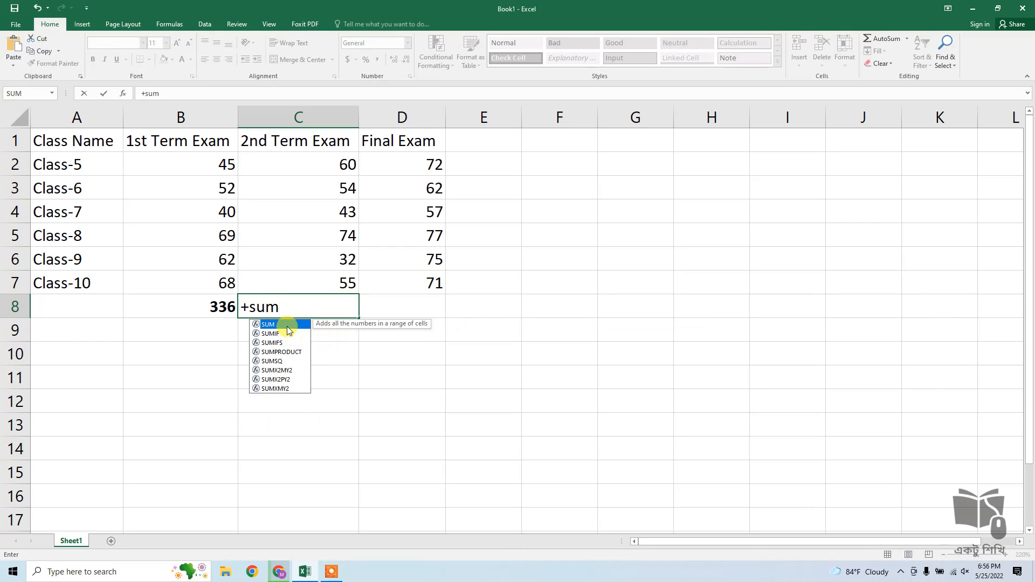
key("BackSpace")
key("BackSpace")
key("BackSpace")
key("BackSpace")
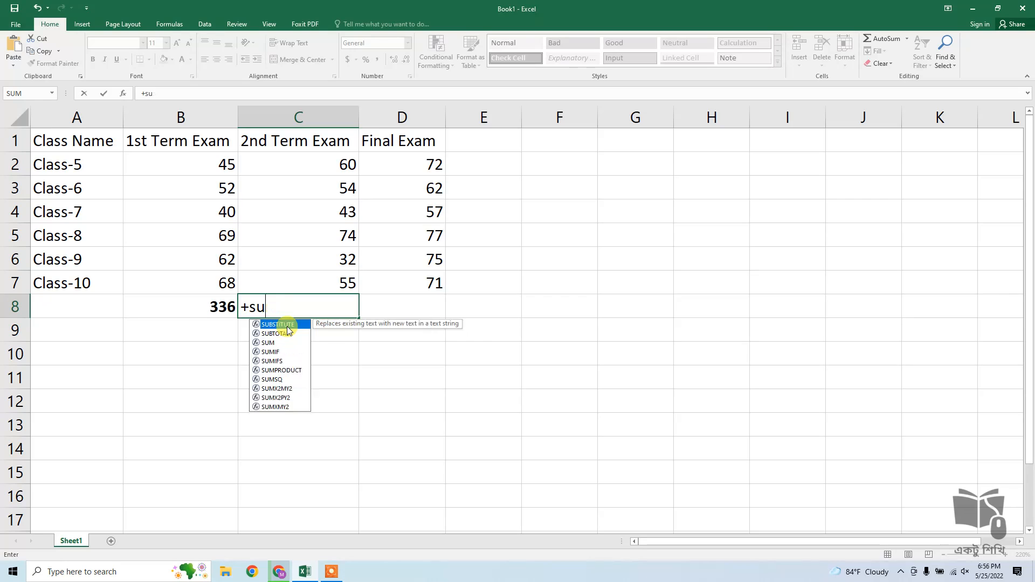
Step: Total the 2nd Term Exam marks in C8 with =SUM(C2+C3+C4+C5+C6+C7) and make the result bold
type("=")
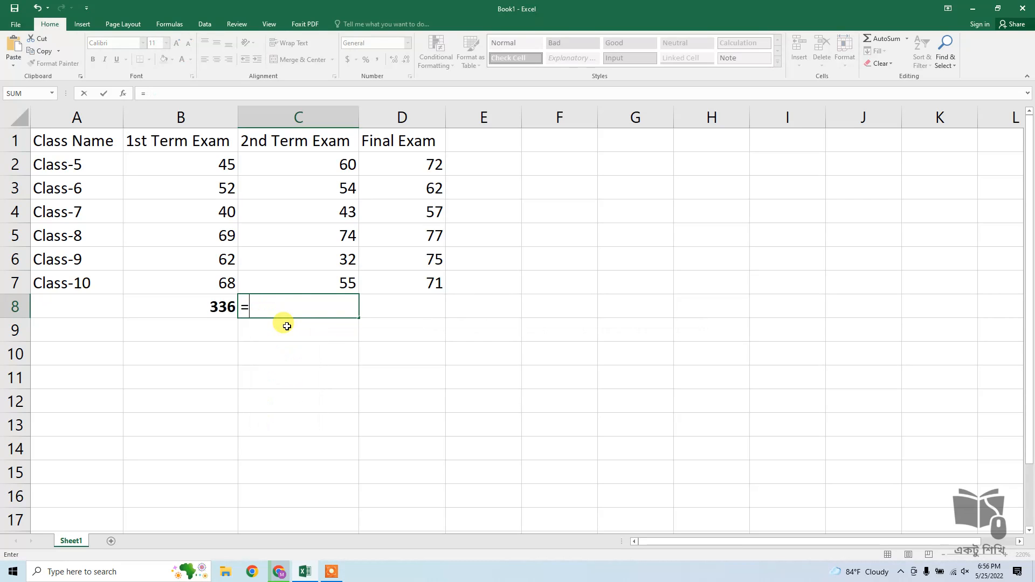
type("sum")
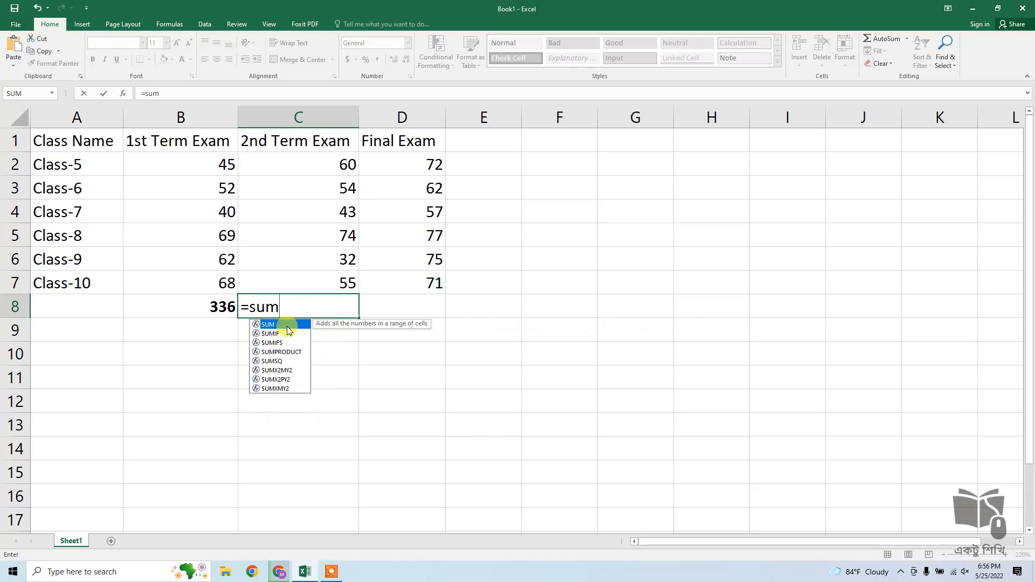
type("?(")
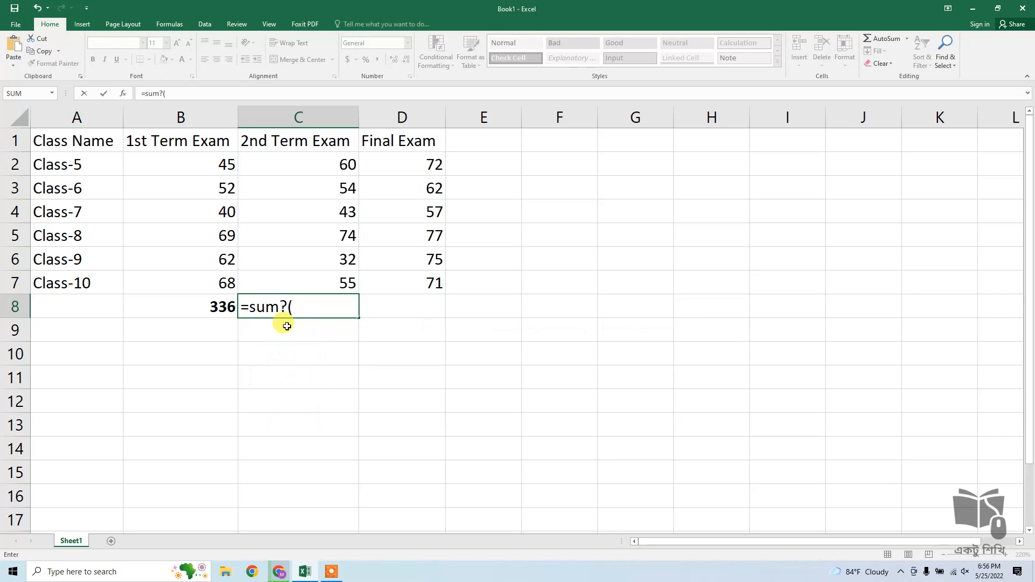
key("BackSpace")
key("BackSpace")
type("(")
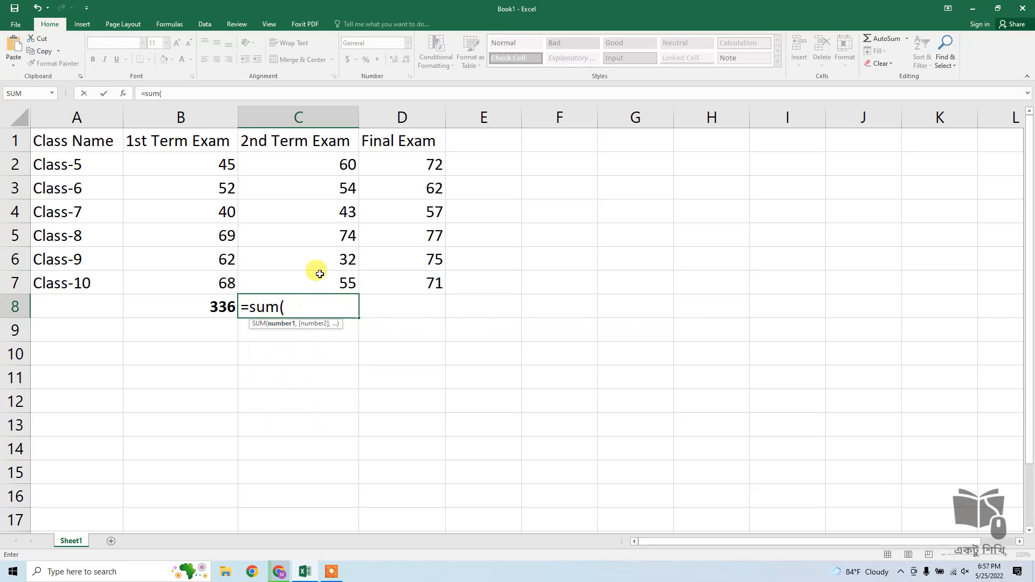
left_click(325, 169)
type("+")
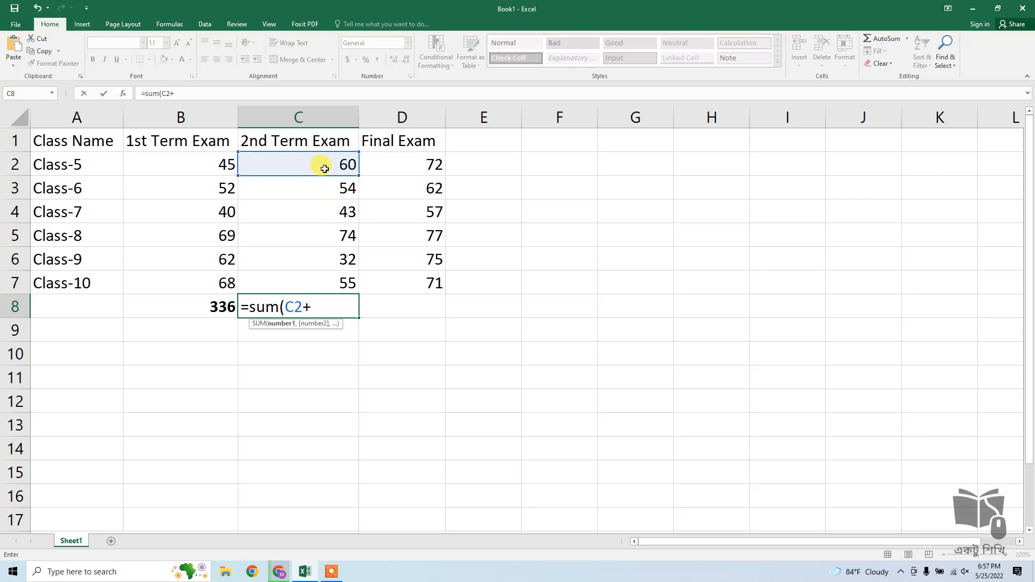
left_click(330, 186)
type("+")
left_click(338, 212)
type("+")
left_click(336, 235)
type("+")
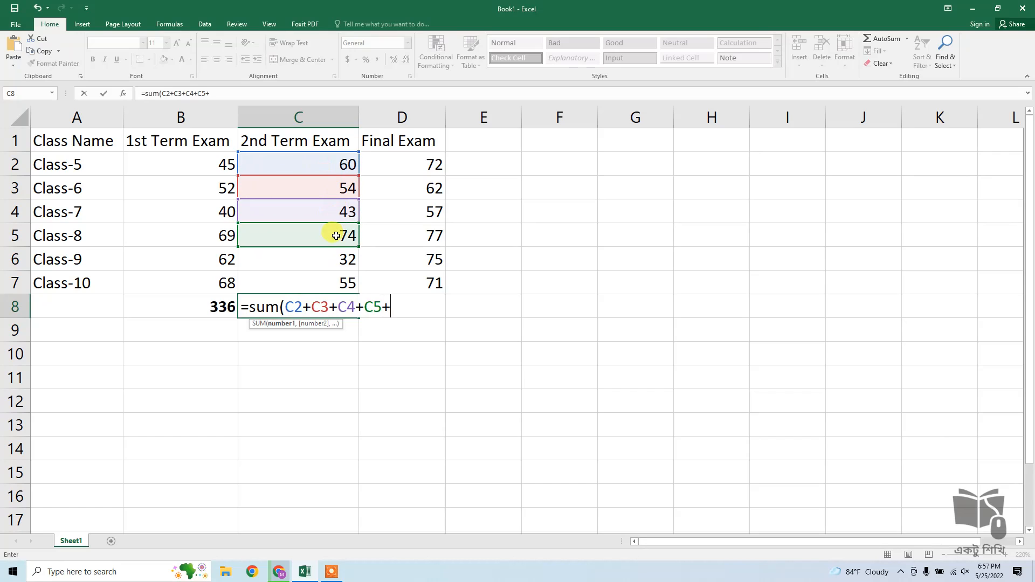
left_click(340, 258)
type("+")
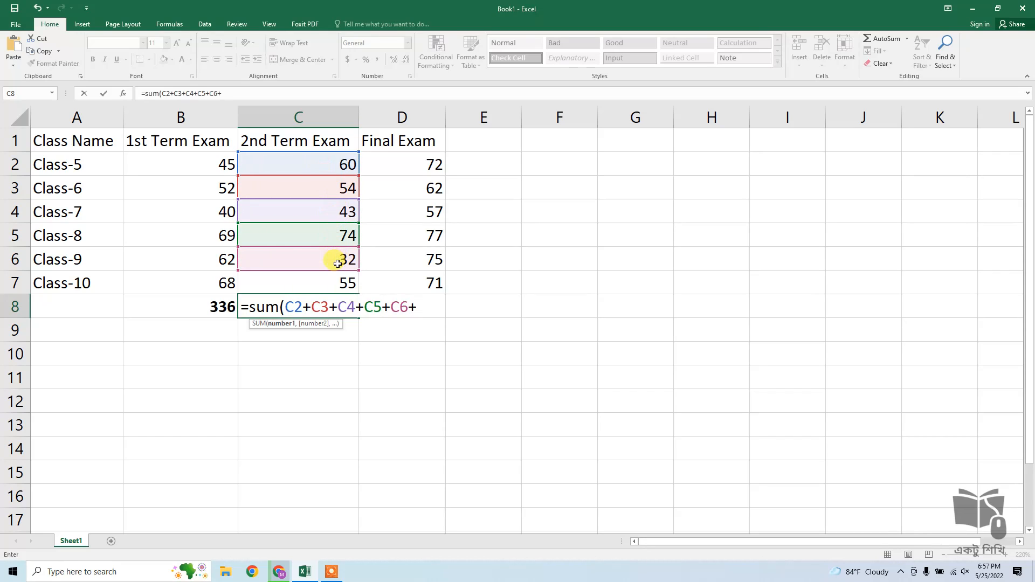
left_click(337, 276)
type(")")
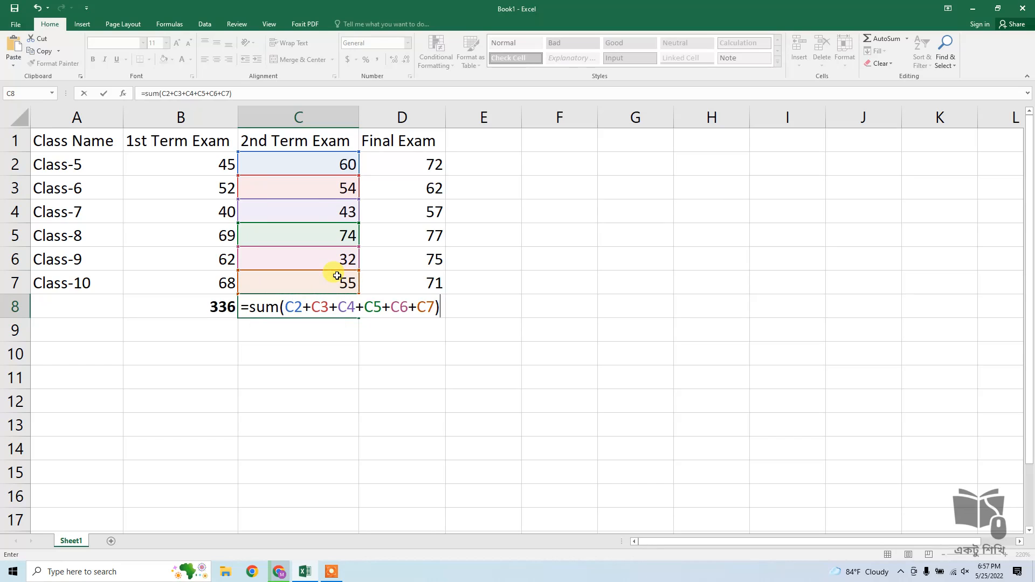
key("Return")
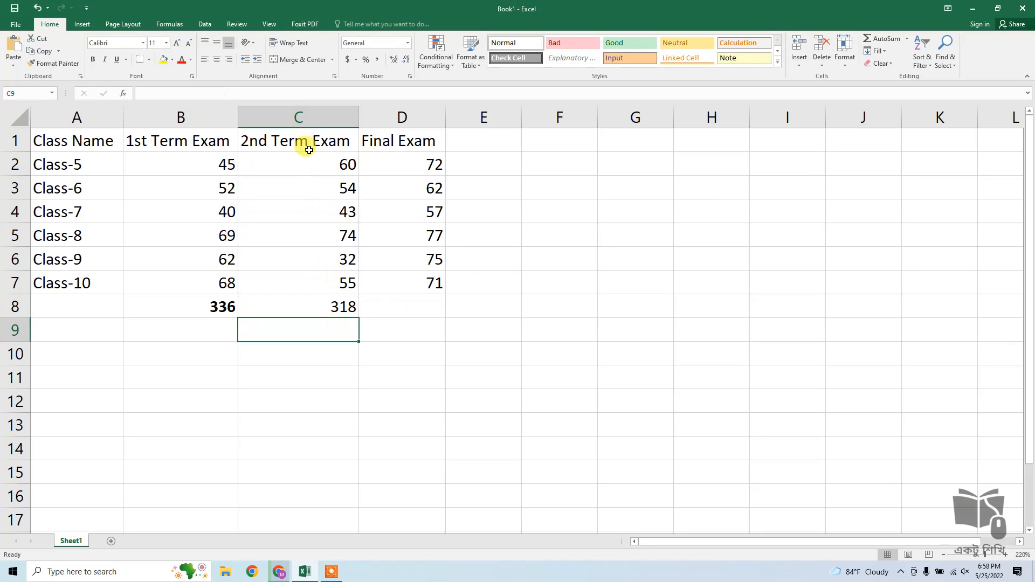
left_click(314, 307)
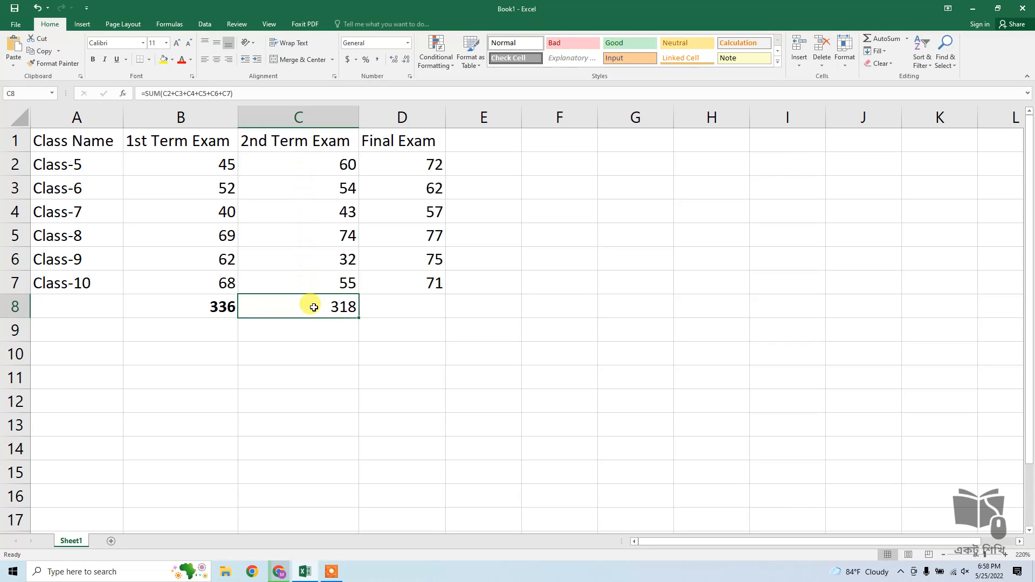
left_click(93, 64)
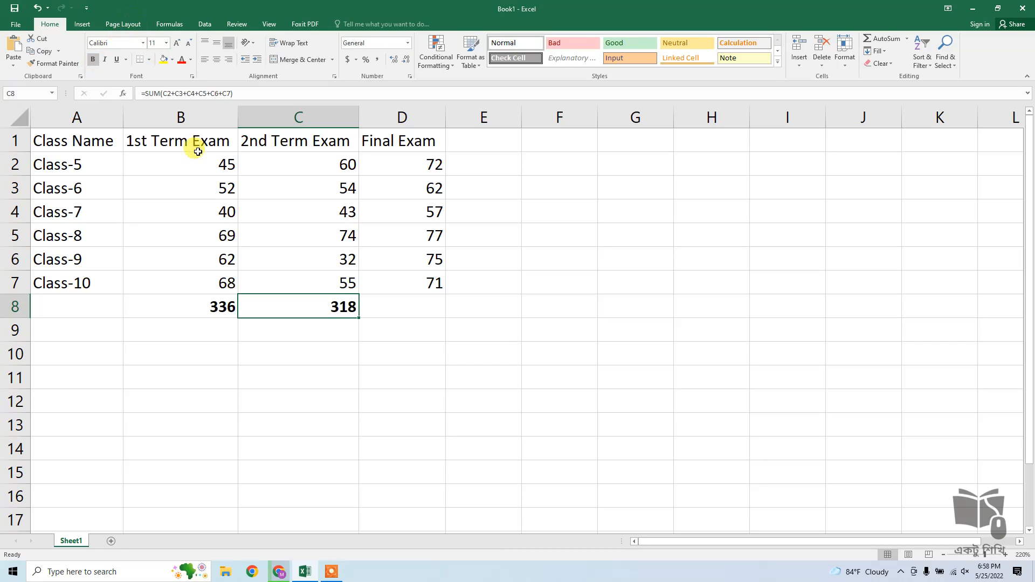
Step: Inspect the SUM formula in B8 and the cells it references, leaving the formula as it is
left_click_drag(204, 159, 213, 192)
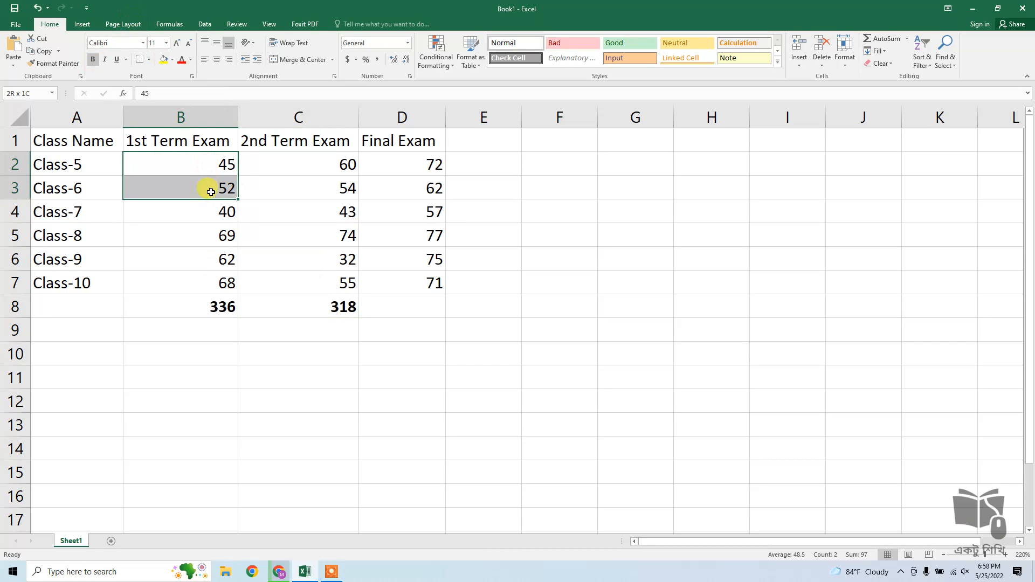
left_click(209, 306)
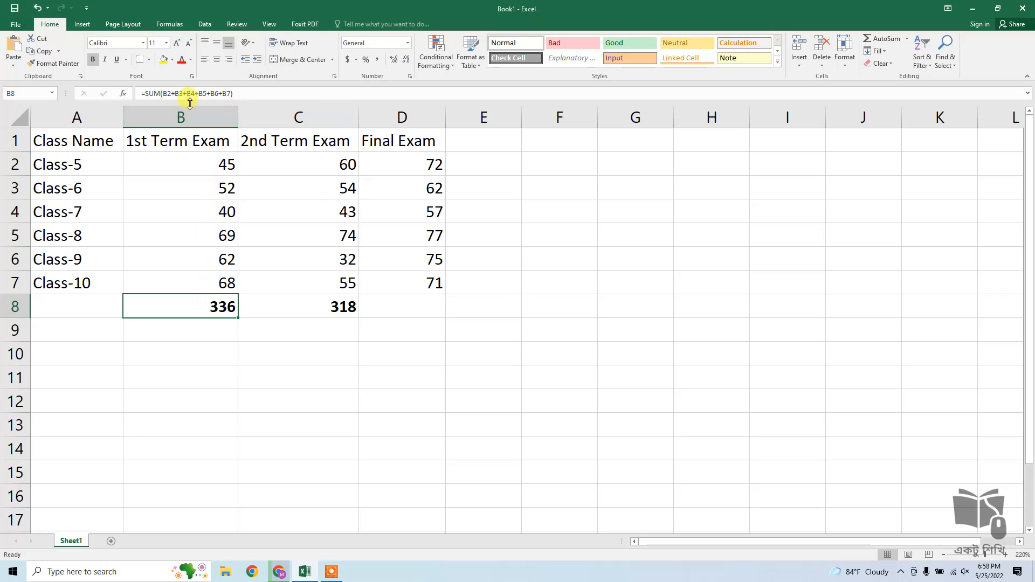
left_click(269, 91)
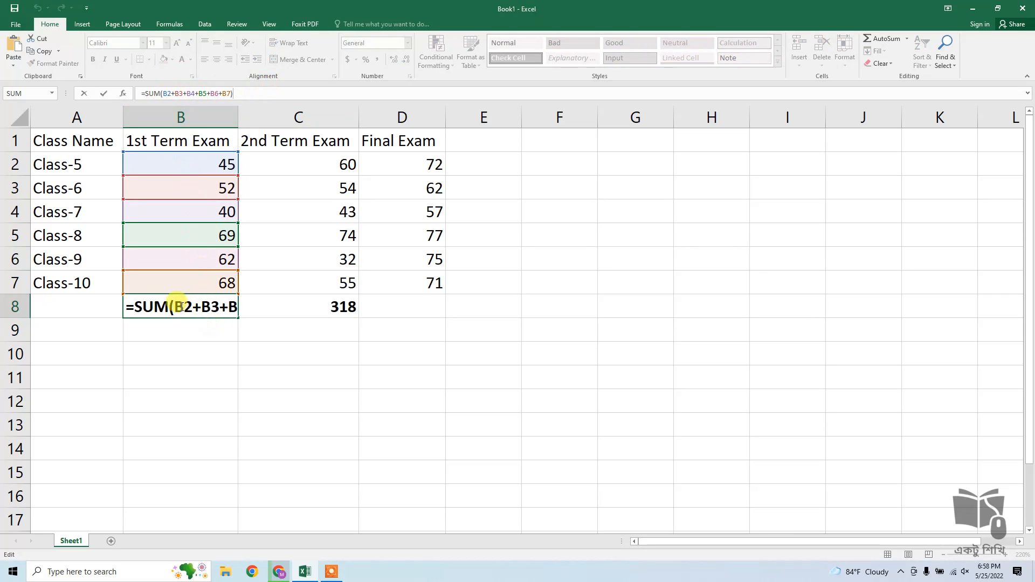
key("Return")
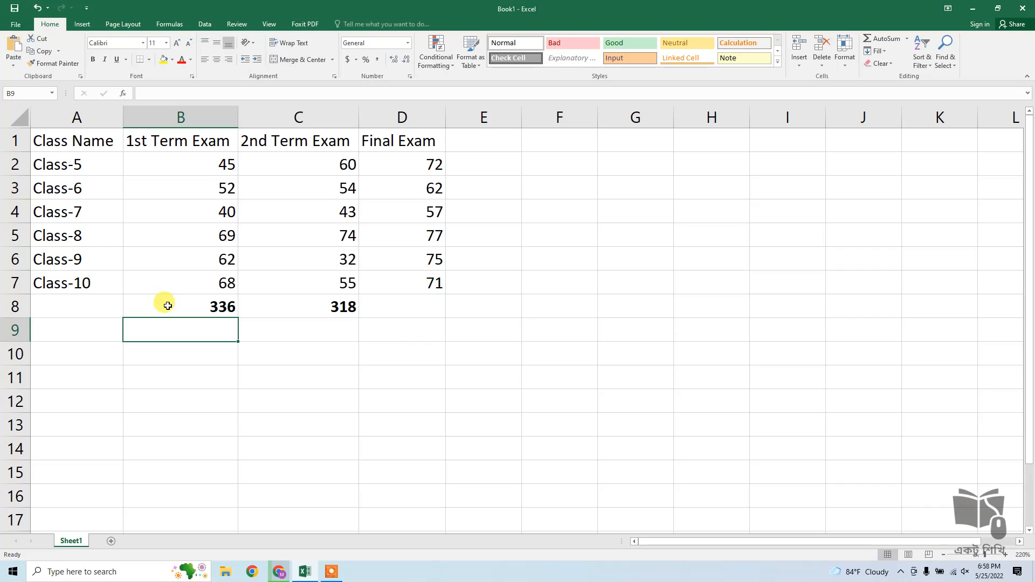
Step: Total the Final Exam marks in D8 with =SUM(D2:D7)
left_click(429, 305)
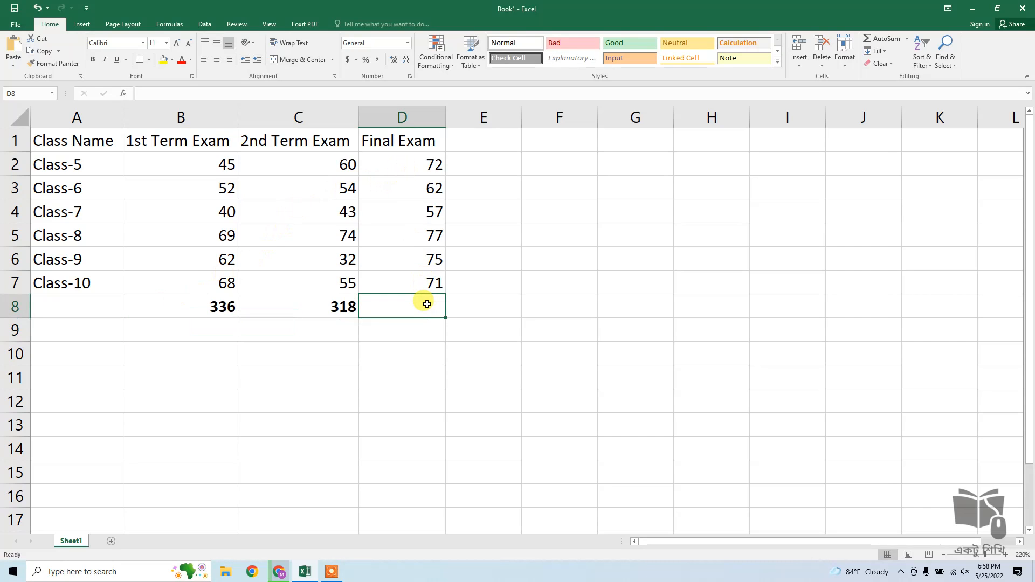
type("=")
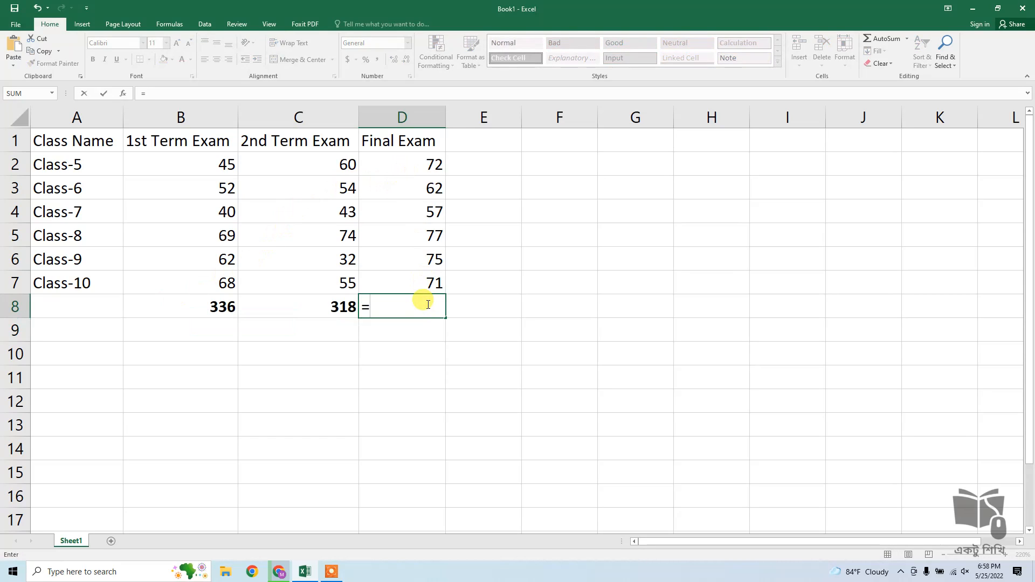
type("sum")
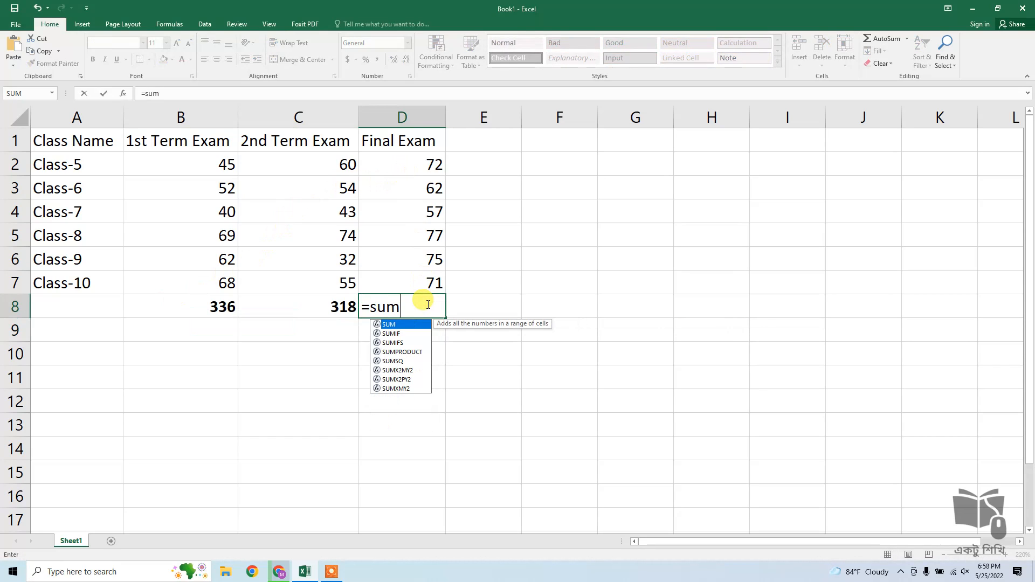
type("(")
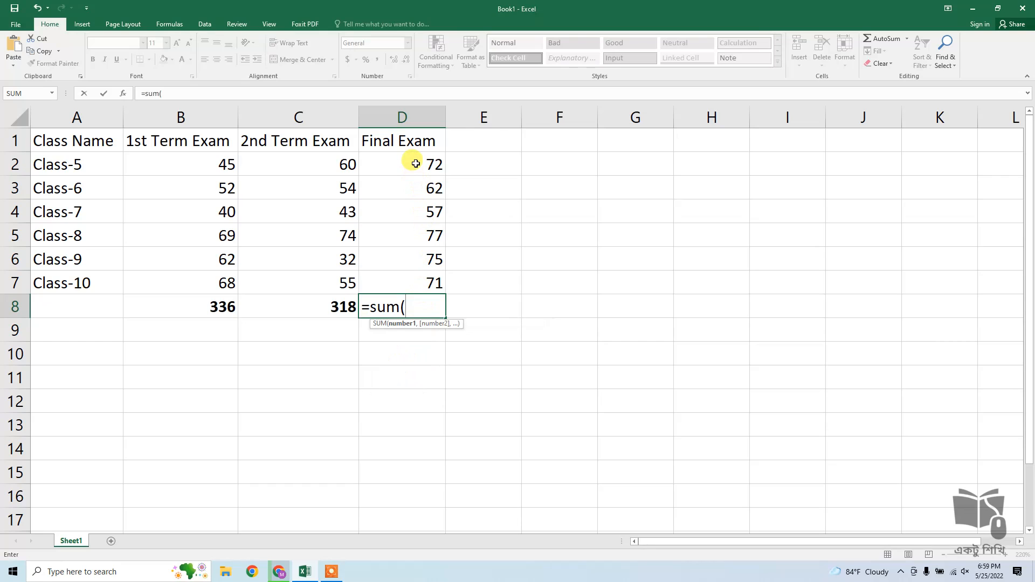
left_click_drag(415, 163, 418, 281)
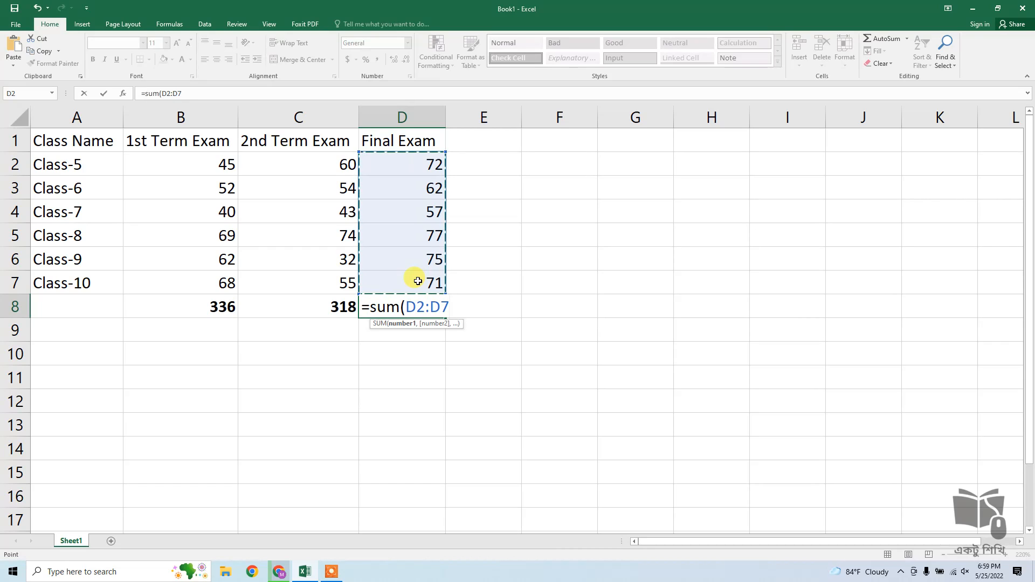
key("Return")
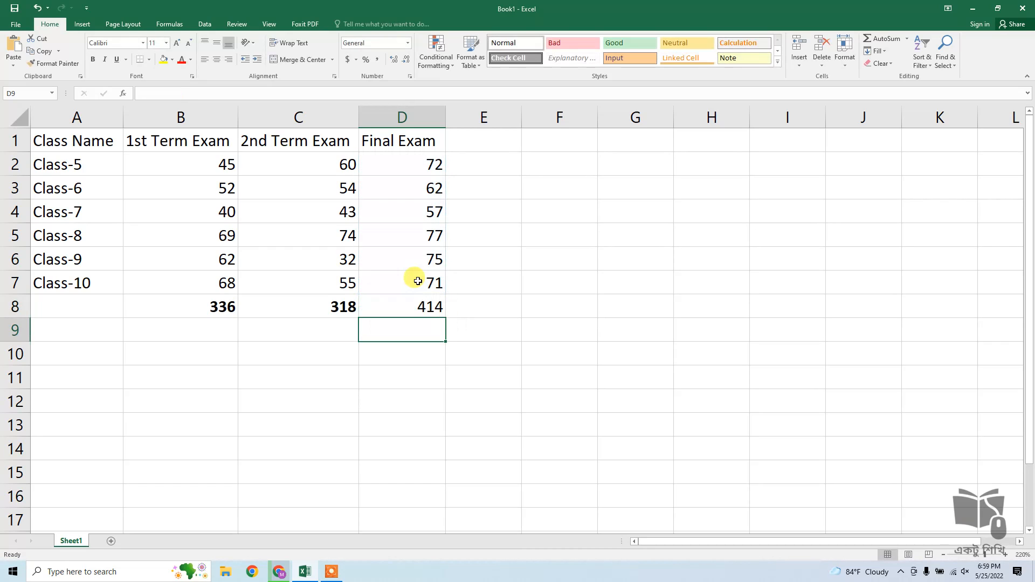
left_click(422, 307)
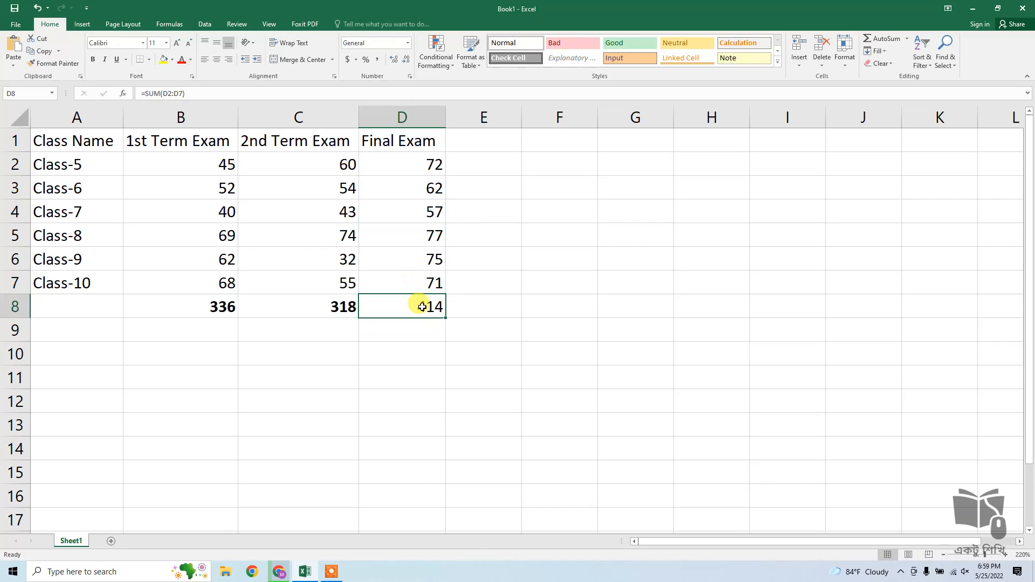
Step: Inspect the SUM formula in C8 and the individual 2nd Term Exam cells it adds together
left_click(355, 306)
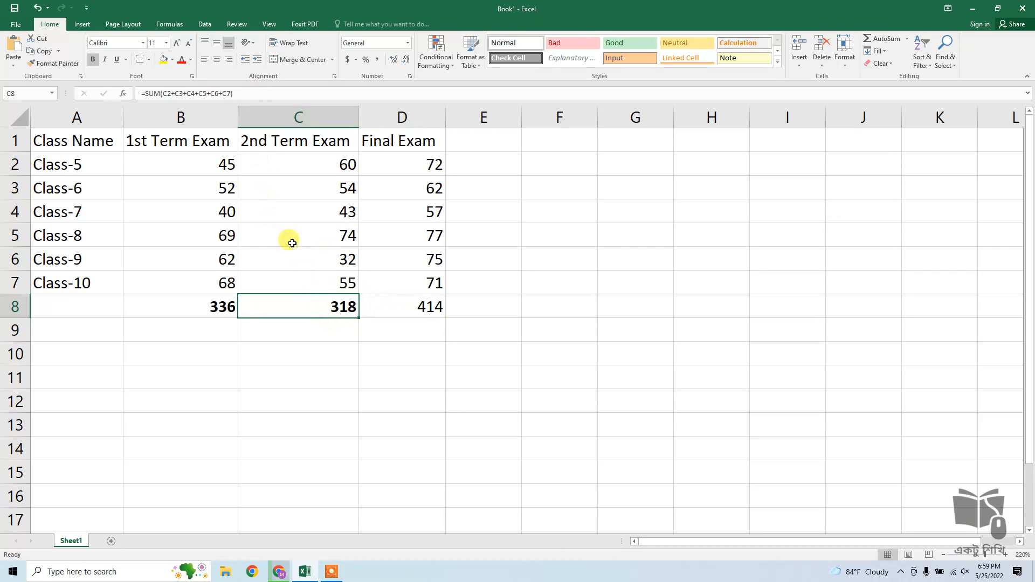
left_click(243, 95)
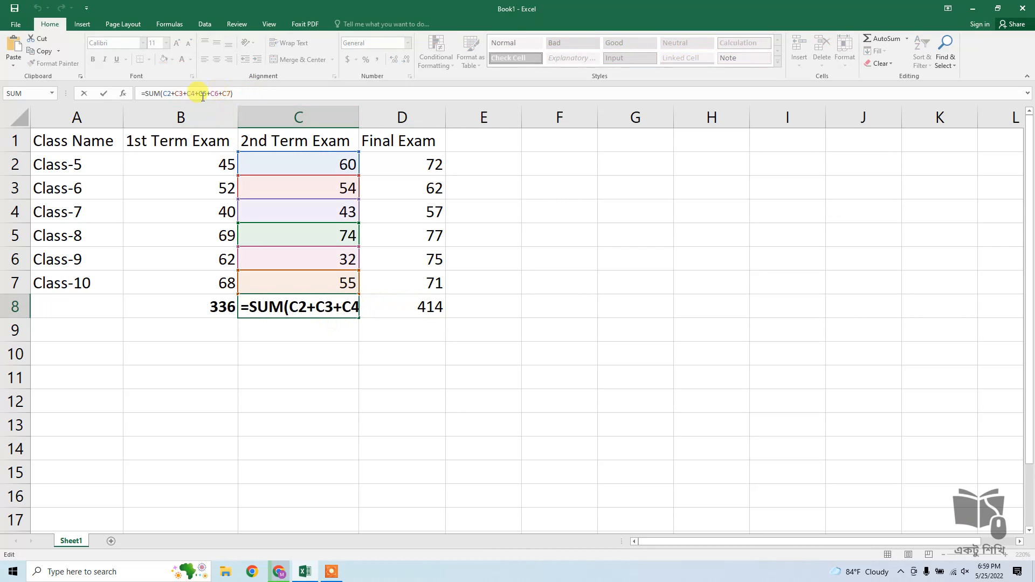
left_click_drag(141, 94, 249, 95)
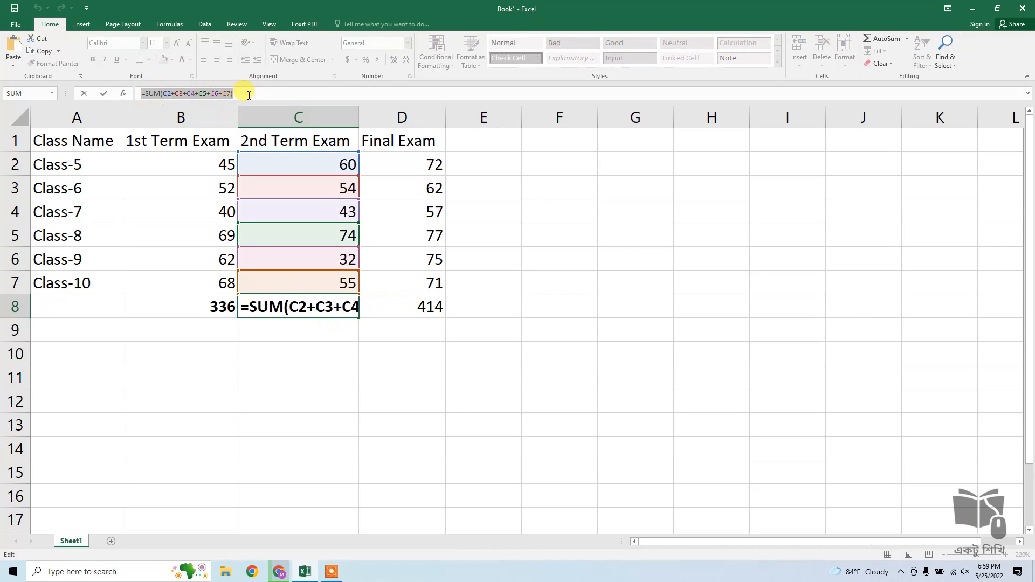
left_click(172, 94)
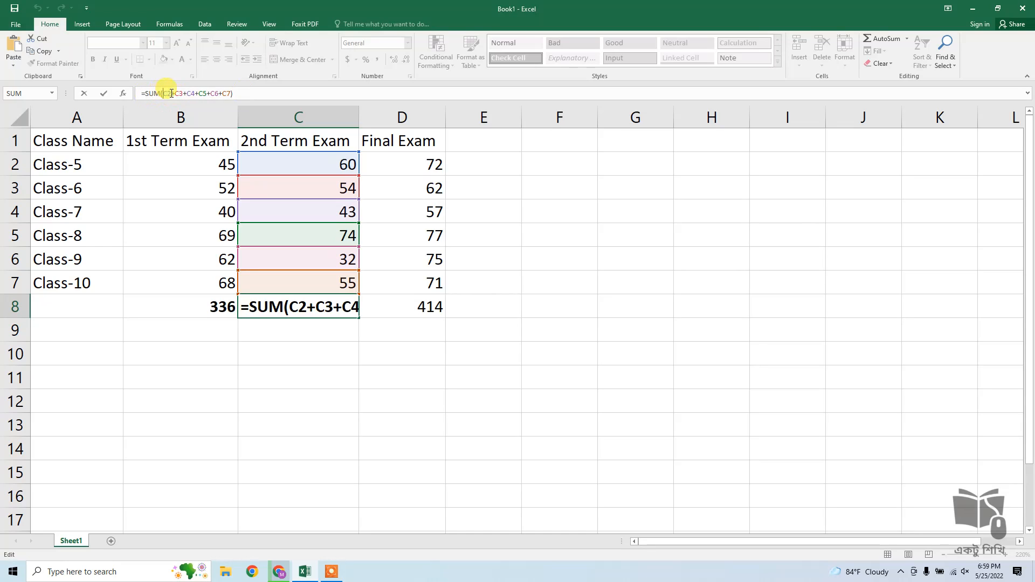
left_click(226, 94)
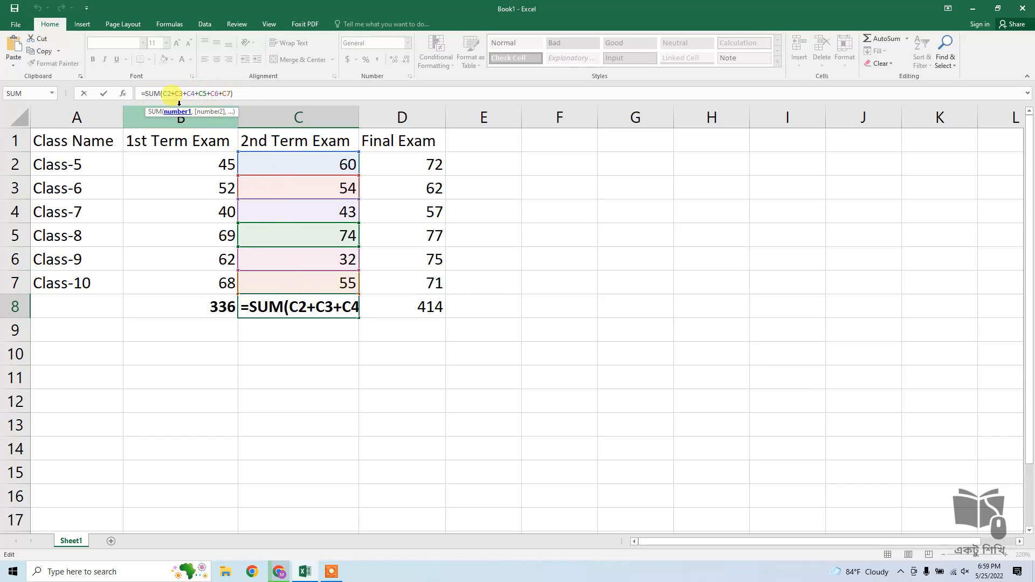
Step: Check the D2:D7 range in the Final Exam total's formula and make D8 bold
left_click(401, 314)
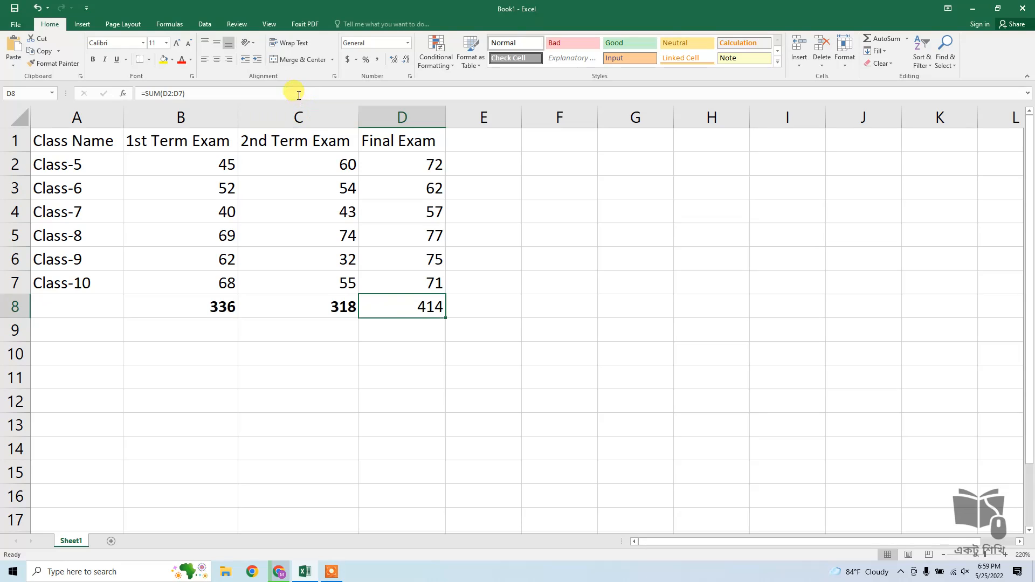
left_click(294, 92)
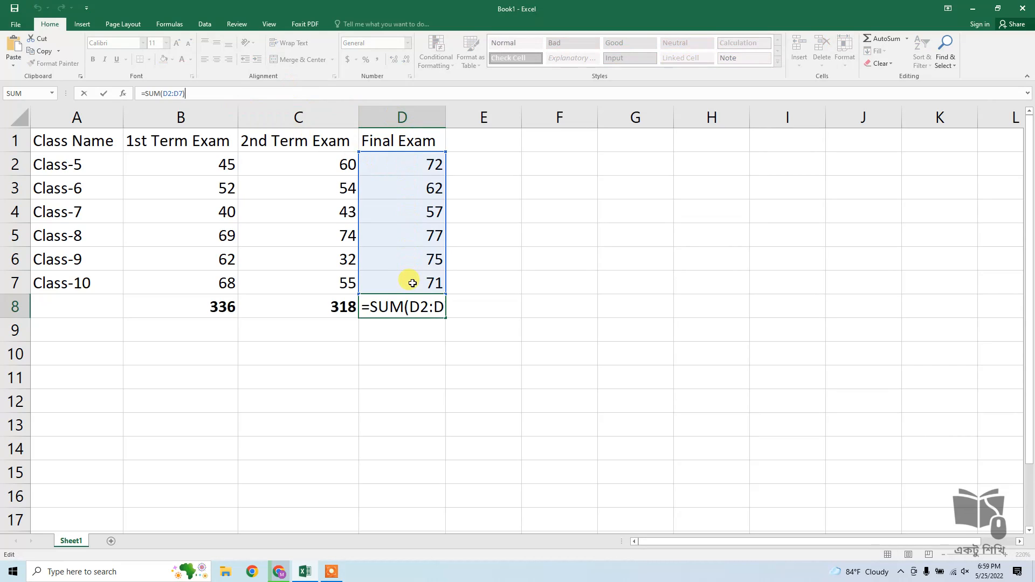
left_click_drag(162, 93, 183, 93)
left_click(183, 93)
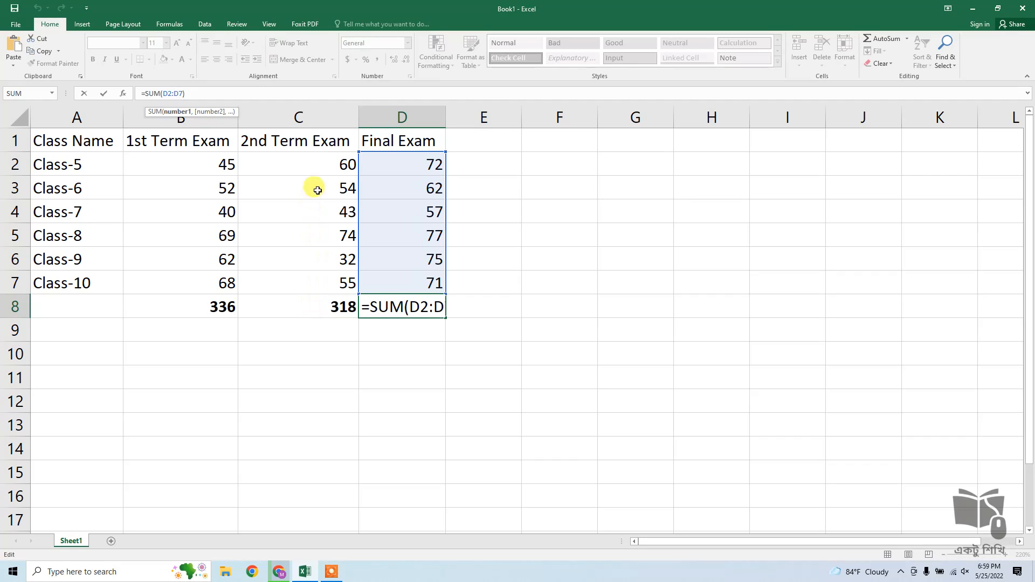
left_click_drag(401, 164, 408, 281)
key("Escape")
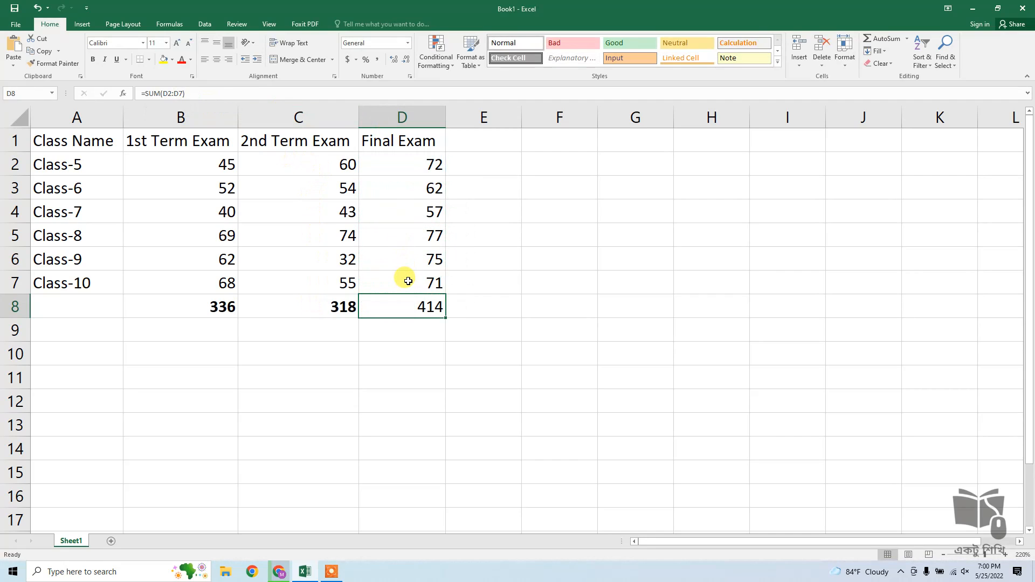
left_click(92, 63)
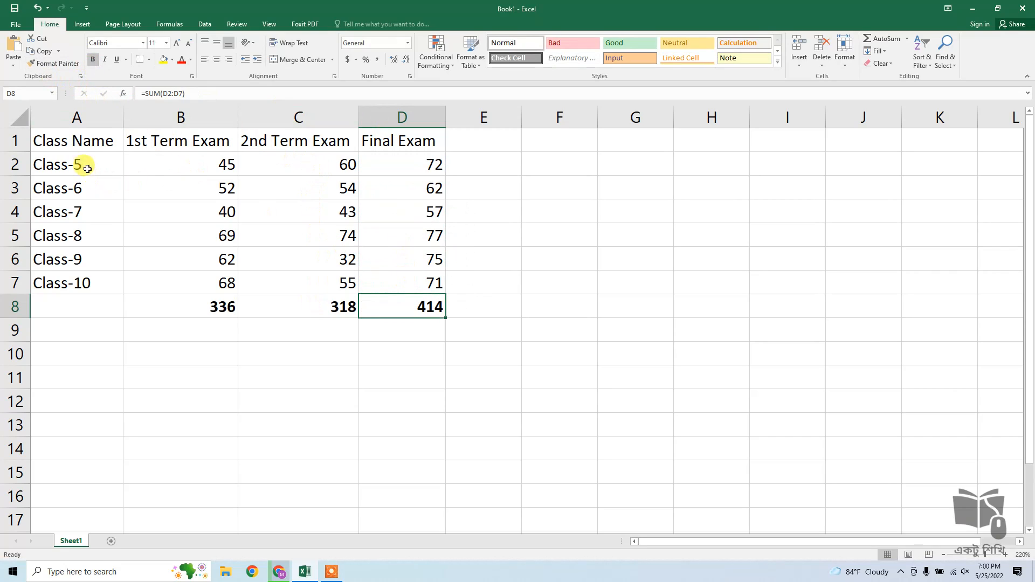
Step: Review the marks of all three exams in B2:D7
left_click_drag(208, 166, 400, 280)
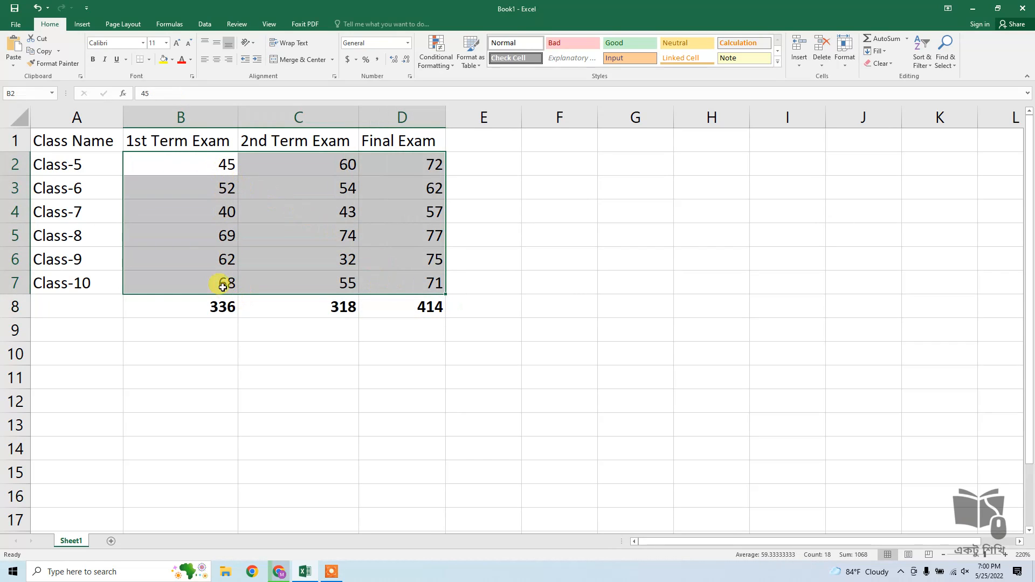
left_click_drag(221, 167, 402, 279)
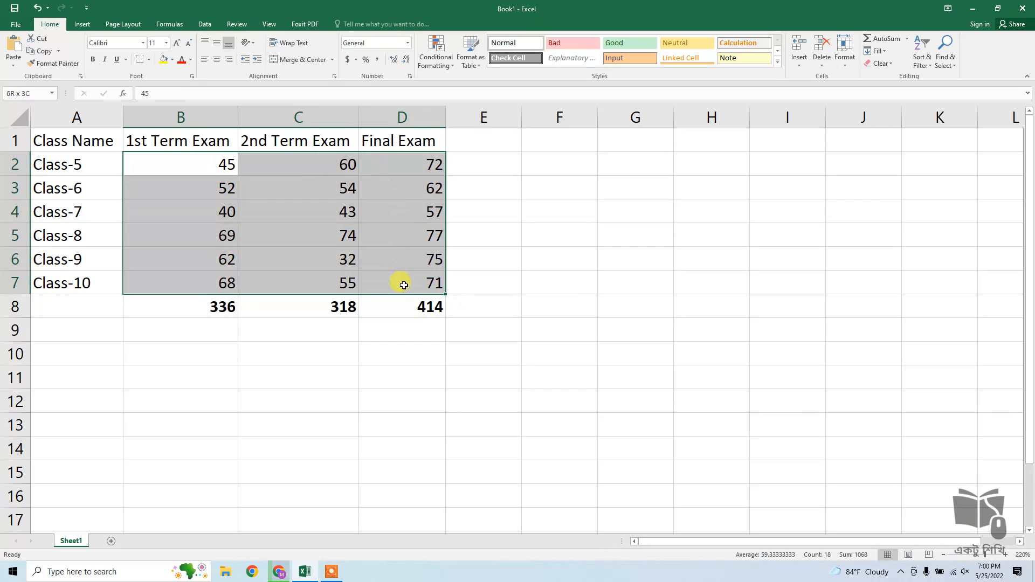
left_click(223, 169)
left_click(221, 190)
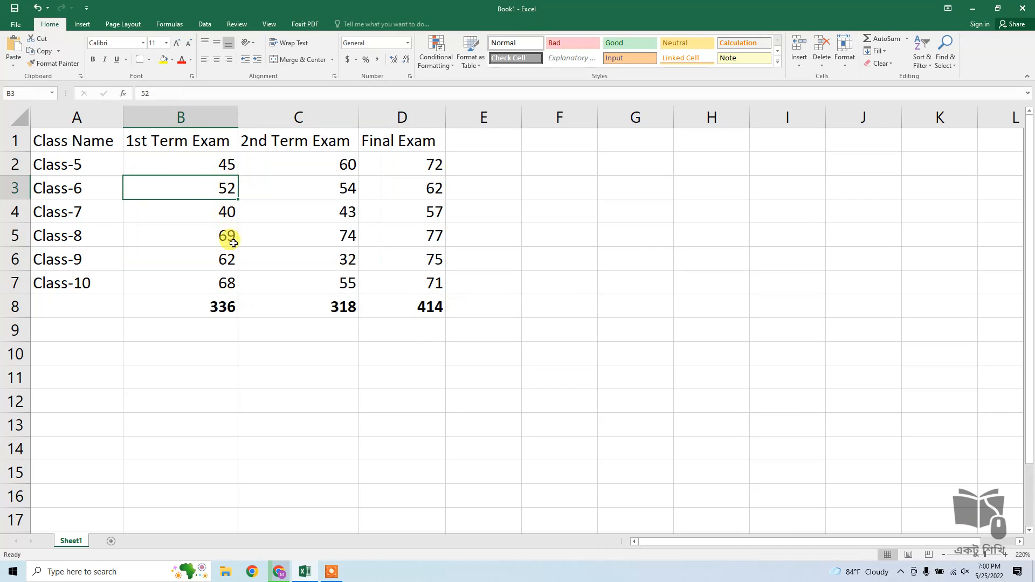
left_click(426, 167)
Step: Compare the cell-by-cell SUM formula in B8 with the range-based SUM formula in D8
left_click(223, 305)
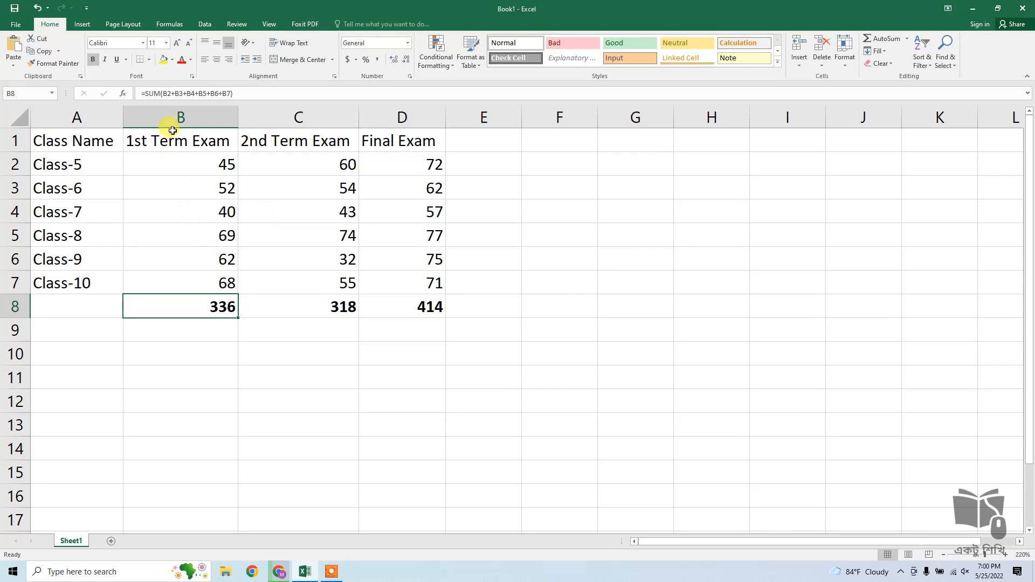
left_click(138, 93)
left_click_drag(141, 93, 235, 96)
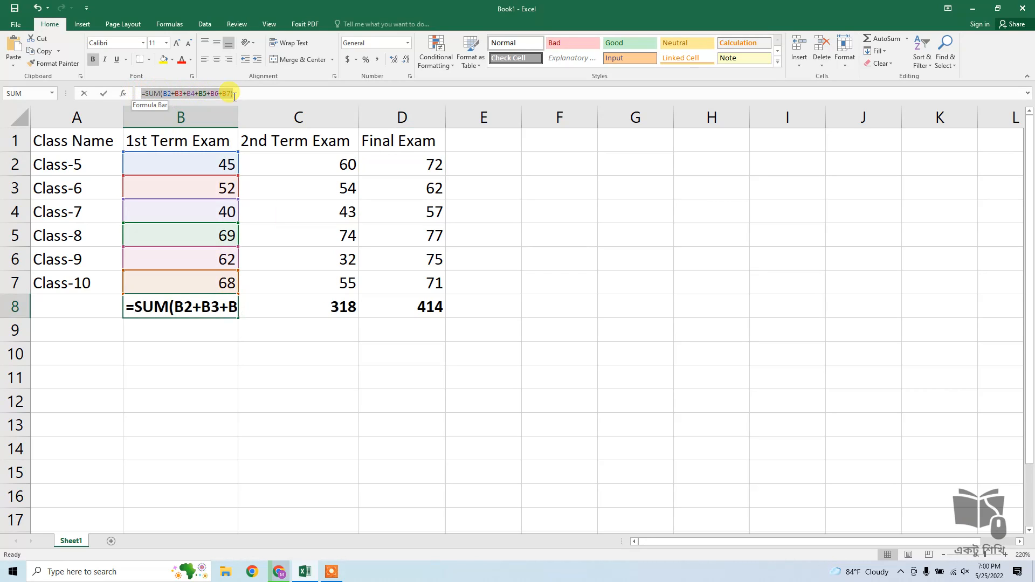
type("=")
left_click(433, 312)
key("Escape")
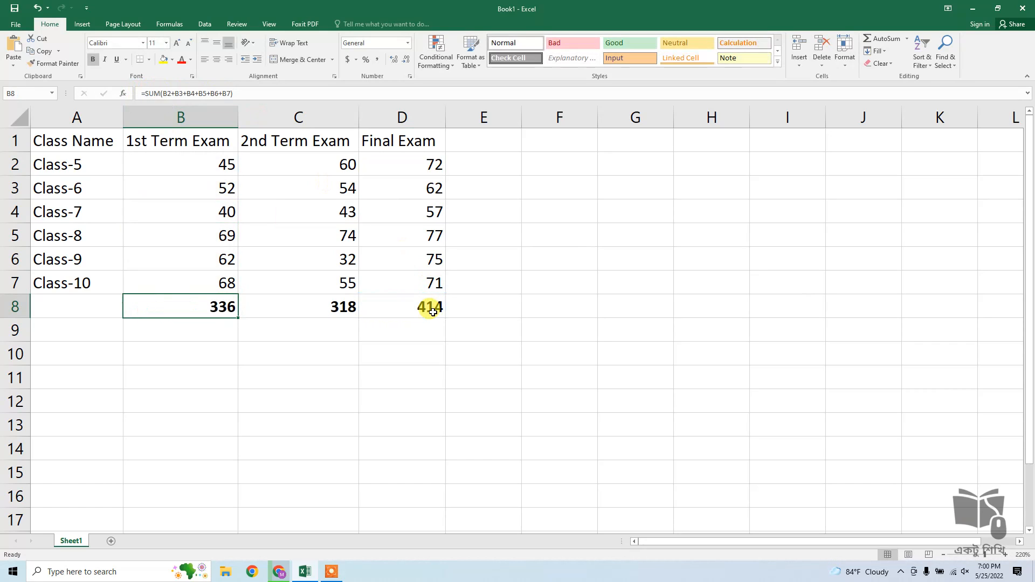
left_click(433, 313)
left_click_drag(189, 94, 140, 96)
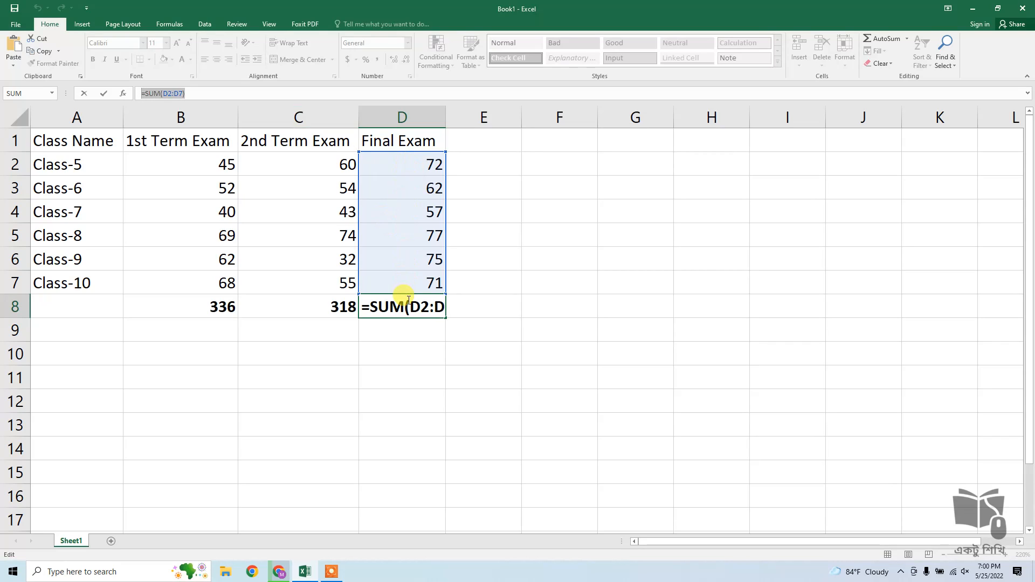
key("ctrl+Return")
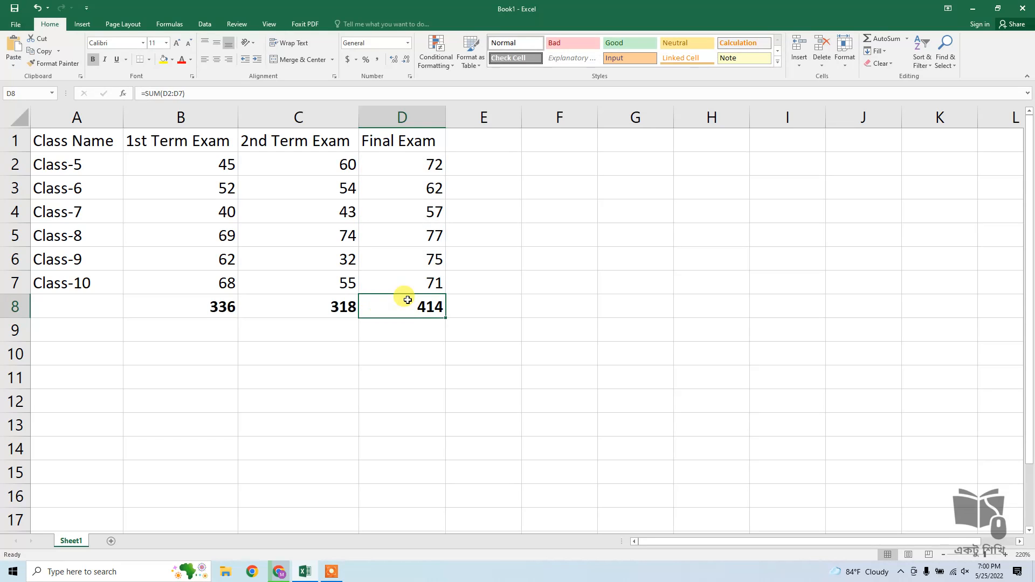
Step: Insert a blank row between the Class-10 row and the row of exam totals
left_click_drag(231, 308, 402, 305)
right_click(23, 306)
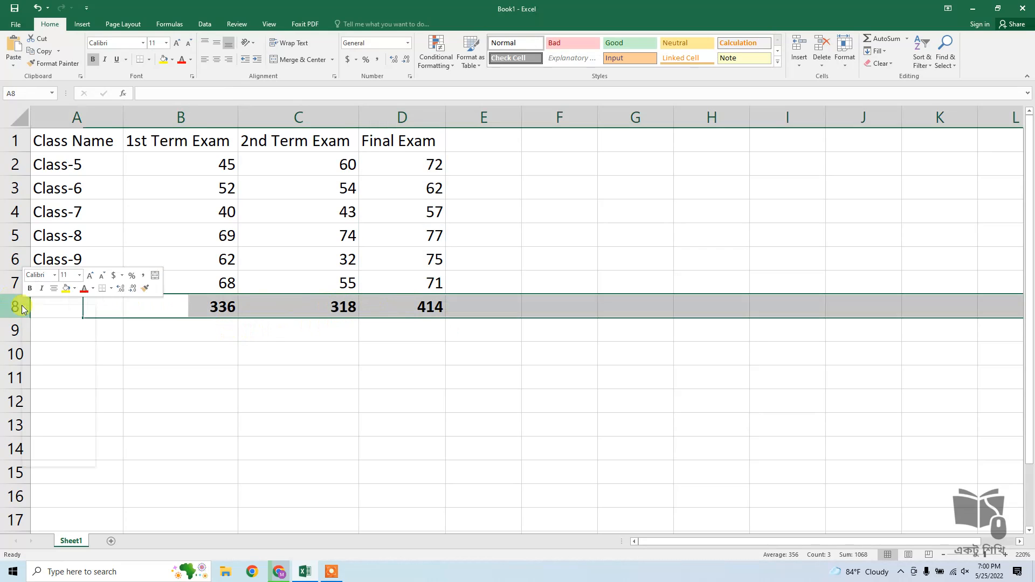
left_click(48, 381)
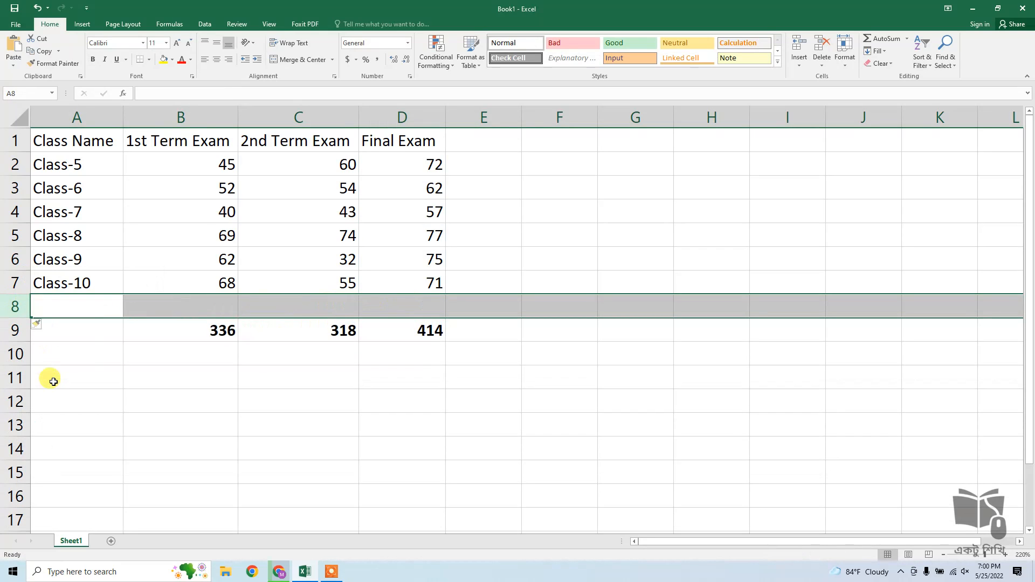
Step: Review the exam totals in B9, C9 and D9 against the marks in B2:D7 they add up
left_click(214, 330)
left_click(349, 331)
left_click(411, 331)
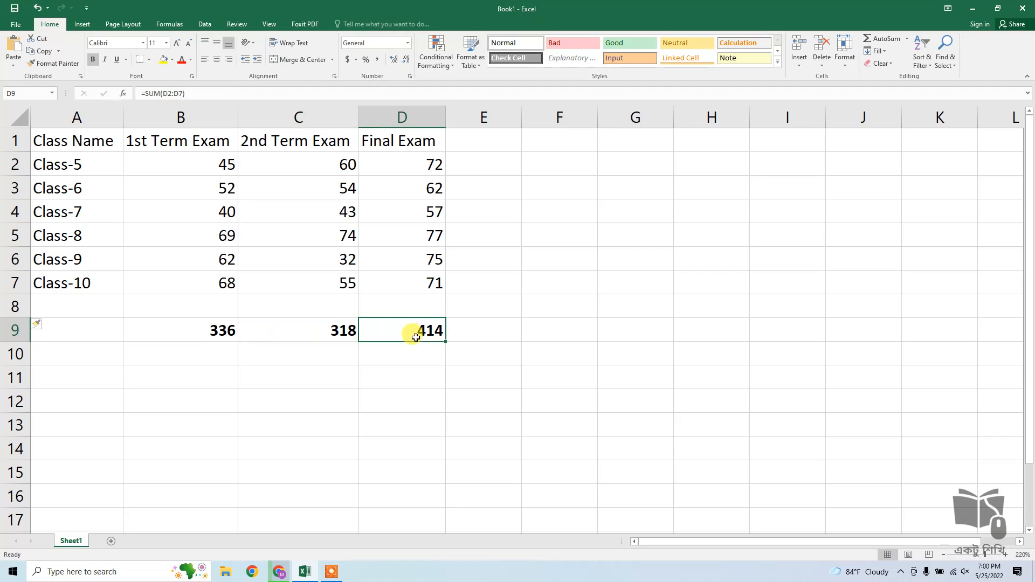
left_click(225, 332)
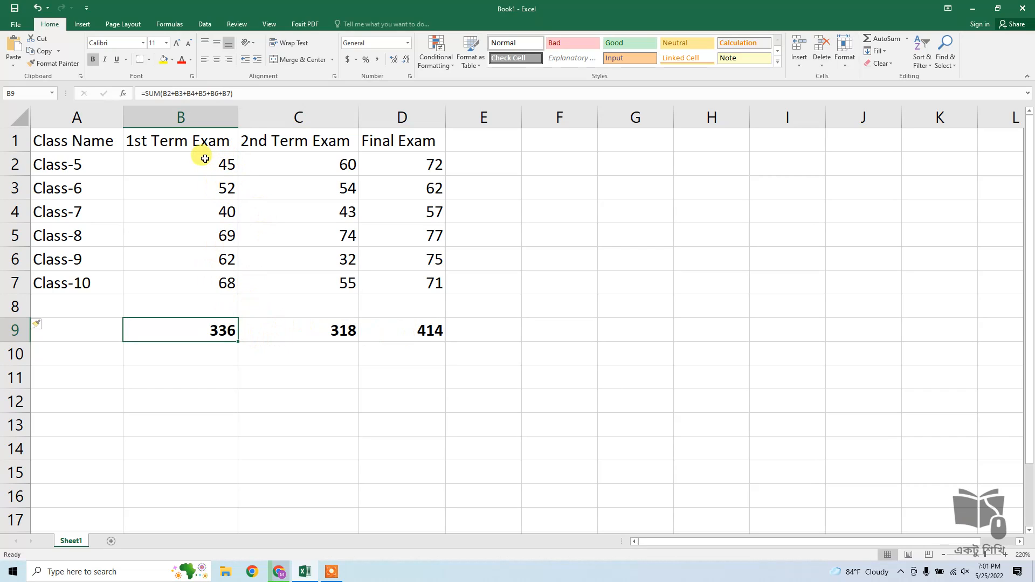
left_click_drag(224, 165, 232, 282)
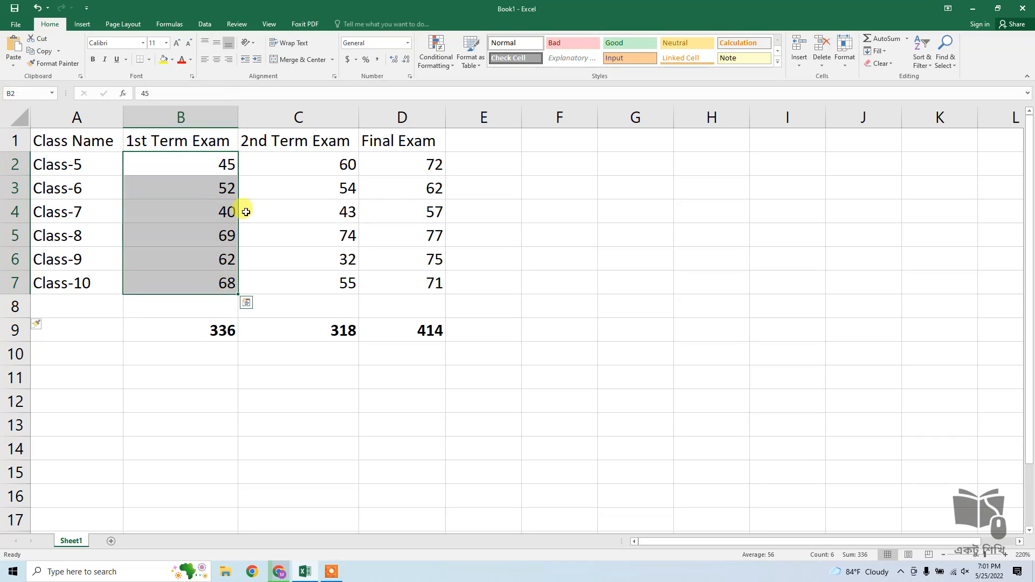
left_click_drag(300, 165, 318, 281)
left_click_drag(397, 165, 417, 280)
left_click_drag(224, 164, 407, 277)
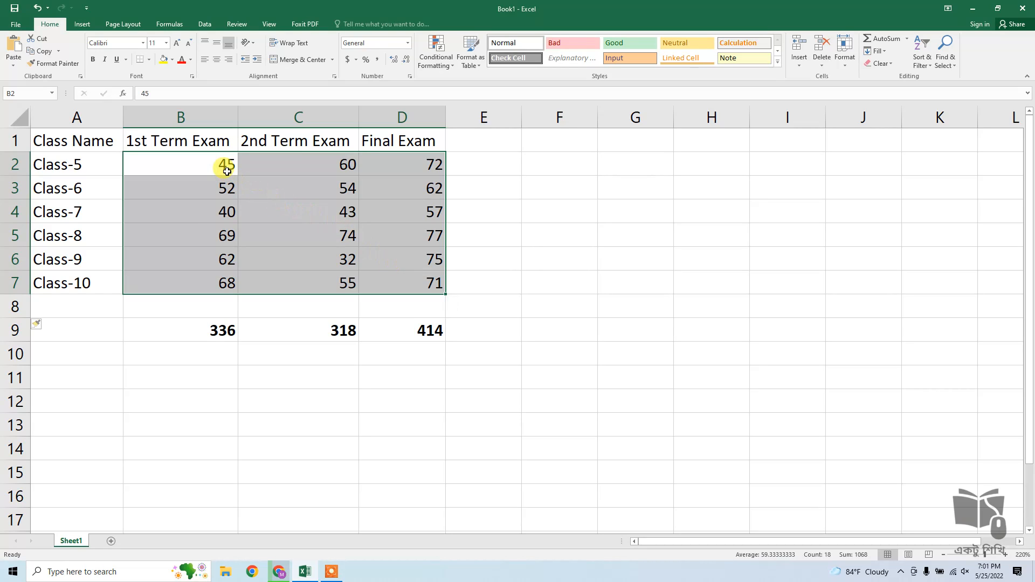
left_click_drag(223, 168, 422, 278)
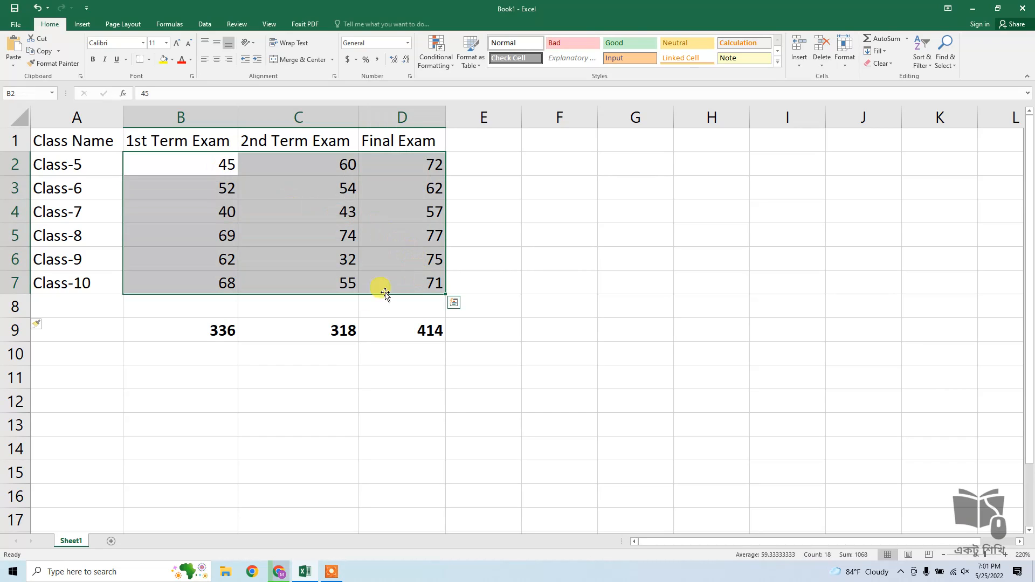
left_click(236, 333)
left_click(350, 333)
left_click(430, 331)
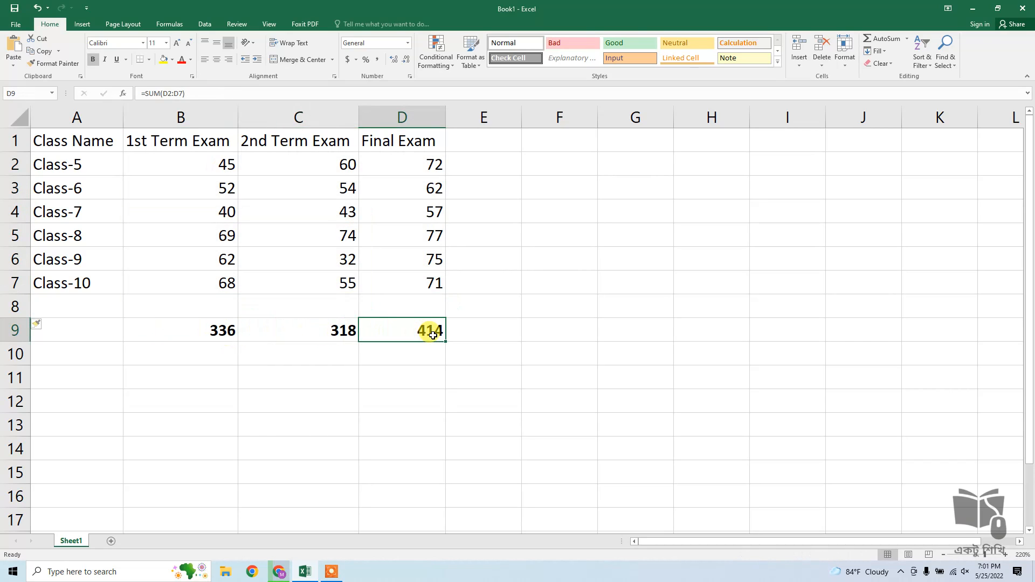
left_click(220, 331)
left_click_drag(216, 173, 227, 281)
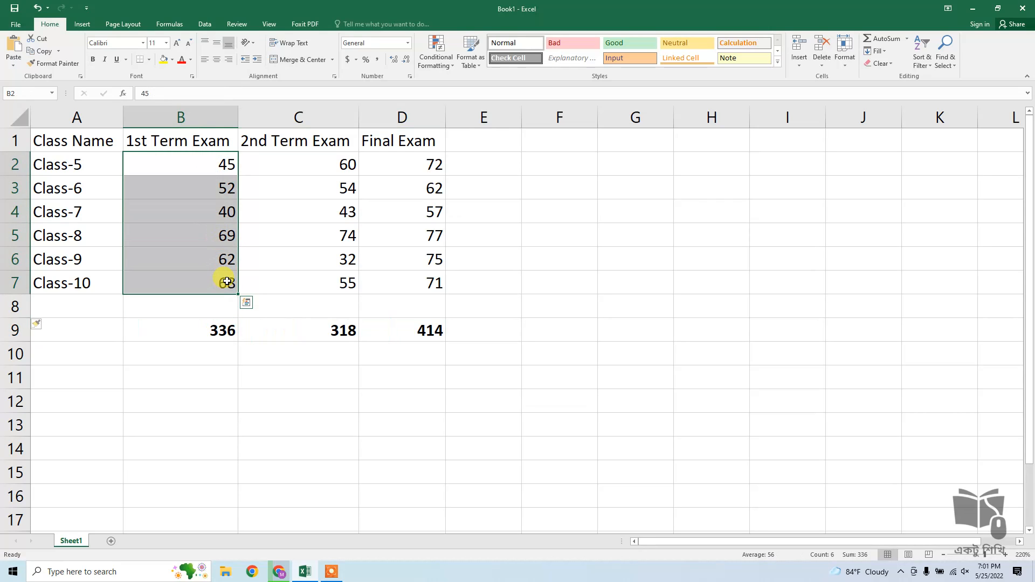
Step: Open the Windows Calculator and place its window beside the marks table, clear of columns A to D
key("super")
type("ca")
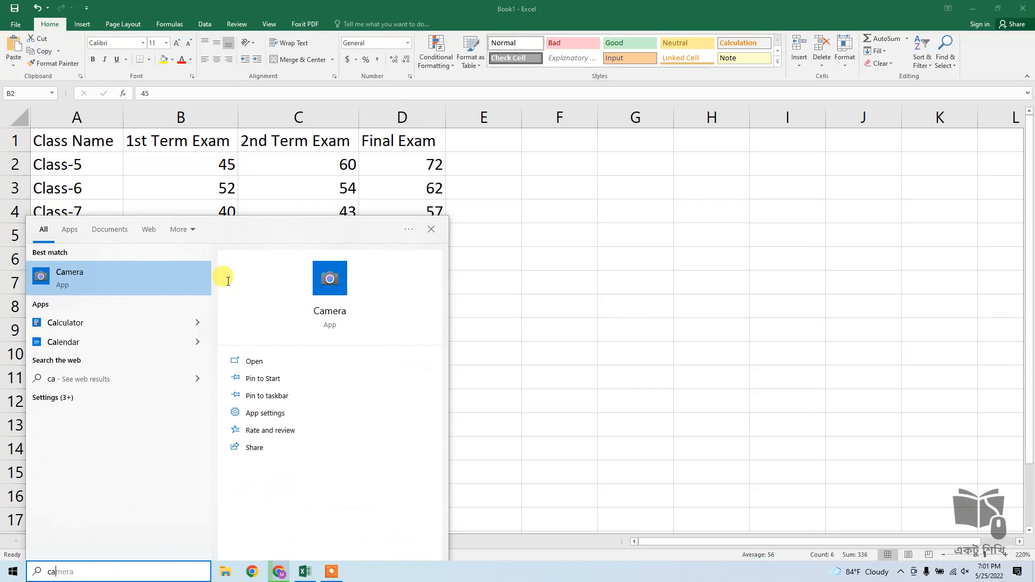
type("l")
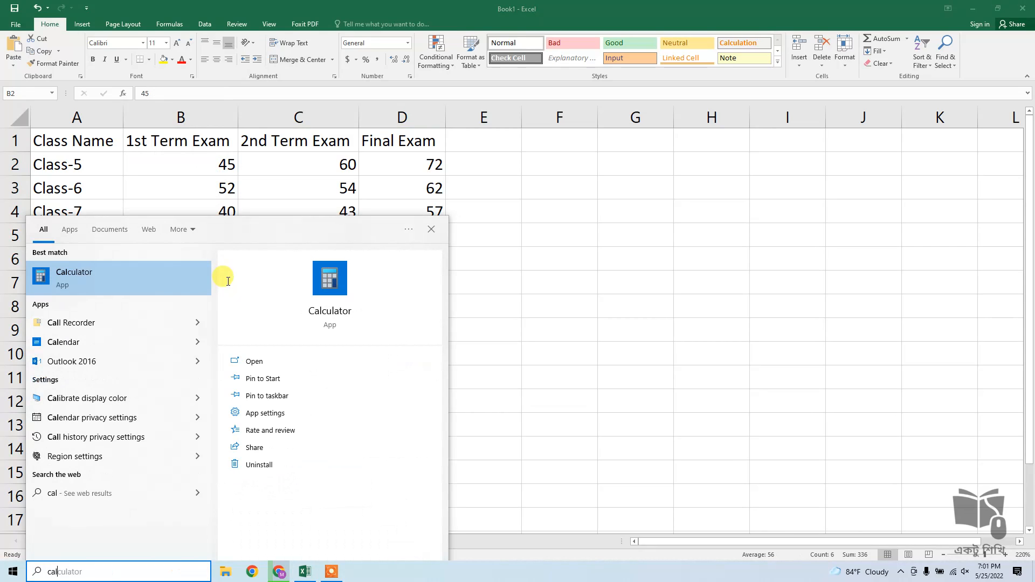
key("Return")
left_click_drag(104, 24, 570, 58)
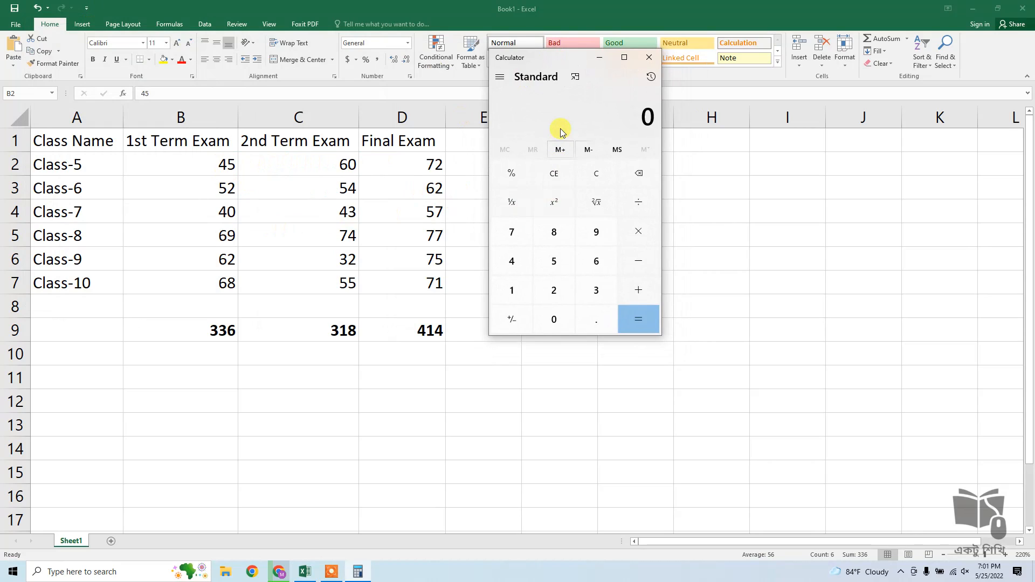
Step: Check the 1st Term Exam total by adding 45+52+40+69+62+68 in Calculator, and close Calculator
type("45+52+40+69+62+68")
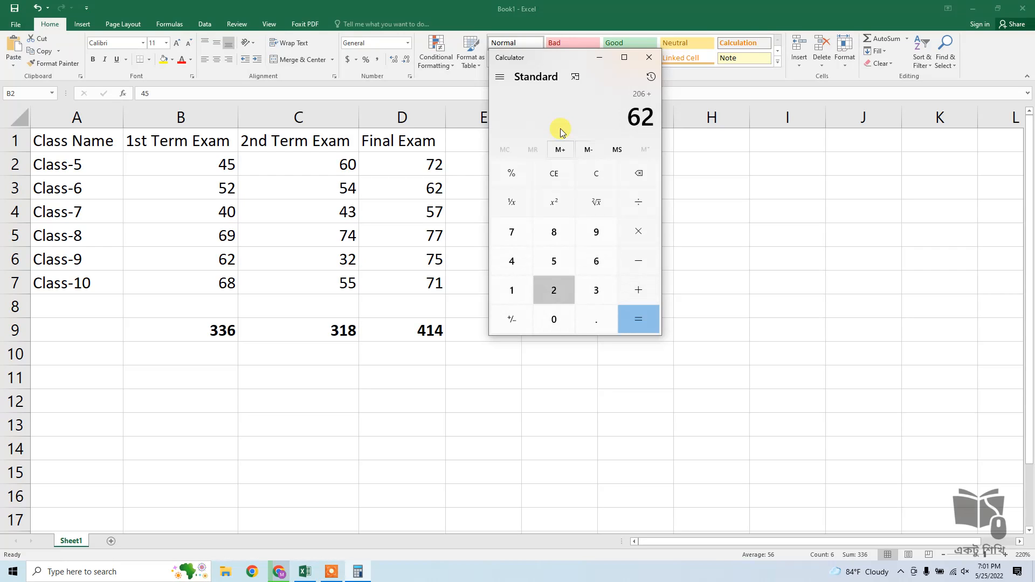
key("Return")
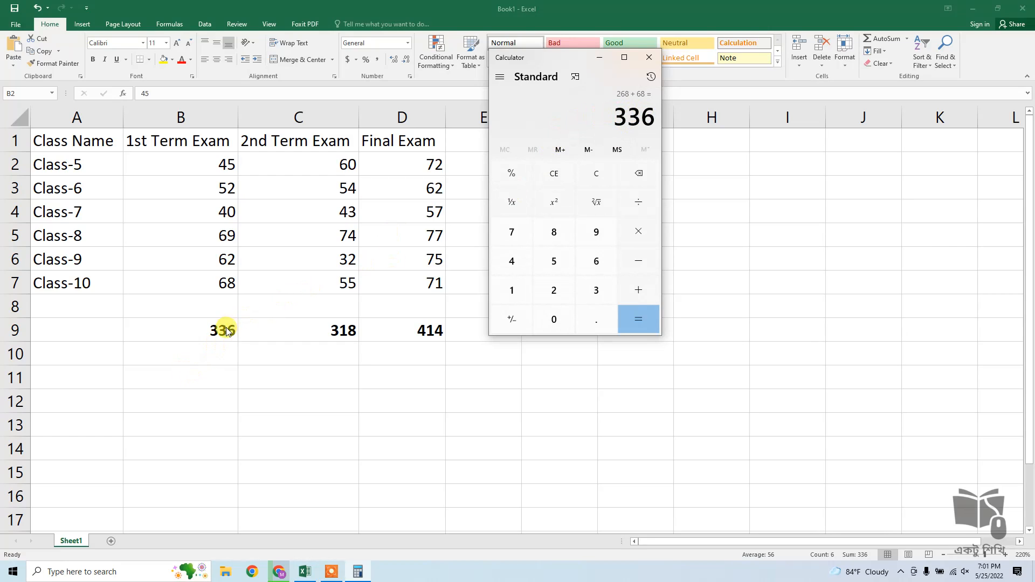
key("alt+Tab")
left_click(356, 573)
left_click(647, 60)
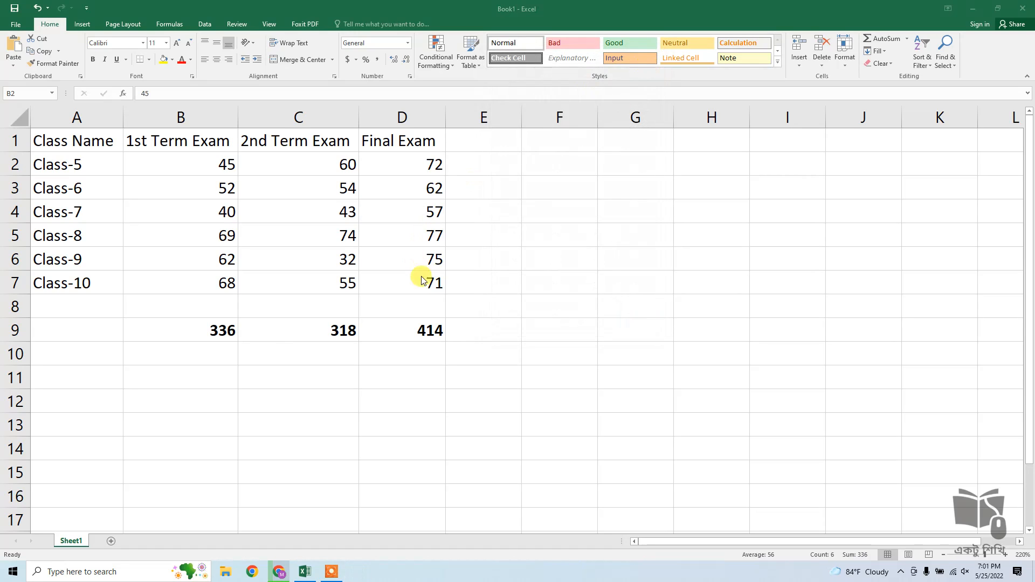
Step: Total the 1st Term Exam marks B2:B7 in B8 with AutoSum and make the total bold
left_click(230, 311)
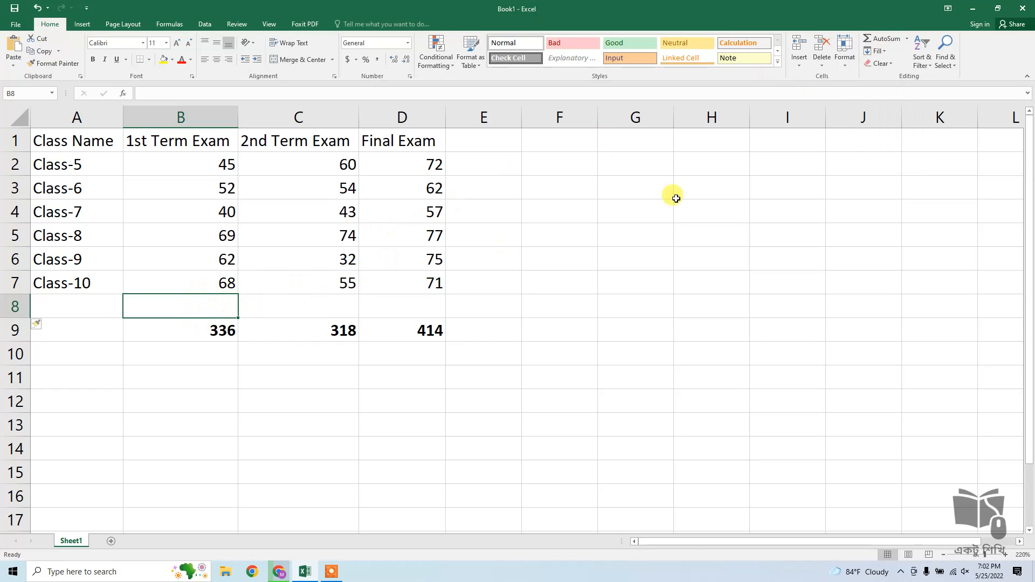
left_click(885, 39)
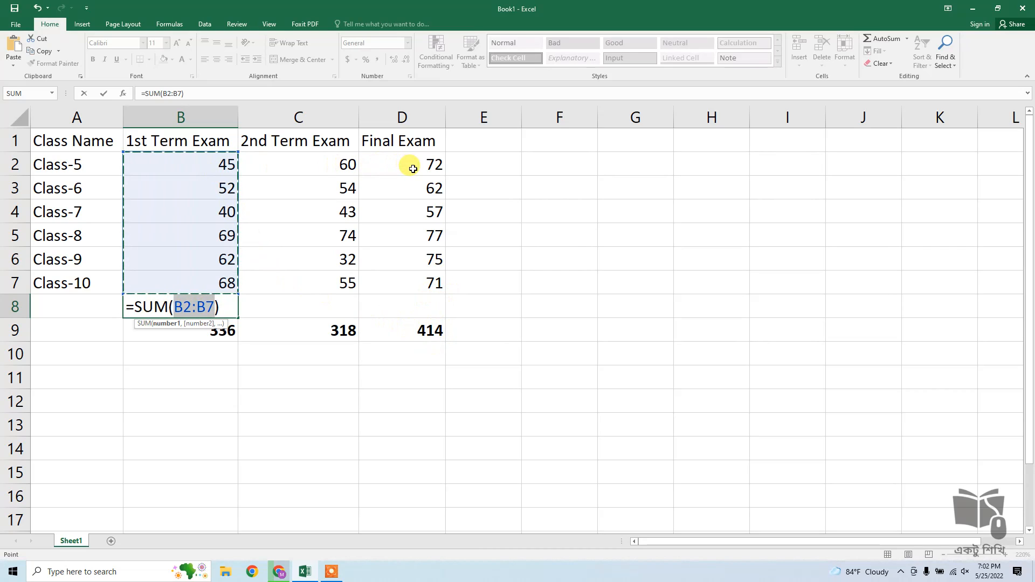
left_click_drag(174, 307, 214, 307)
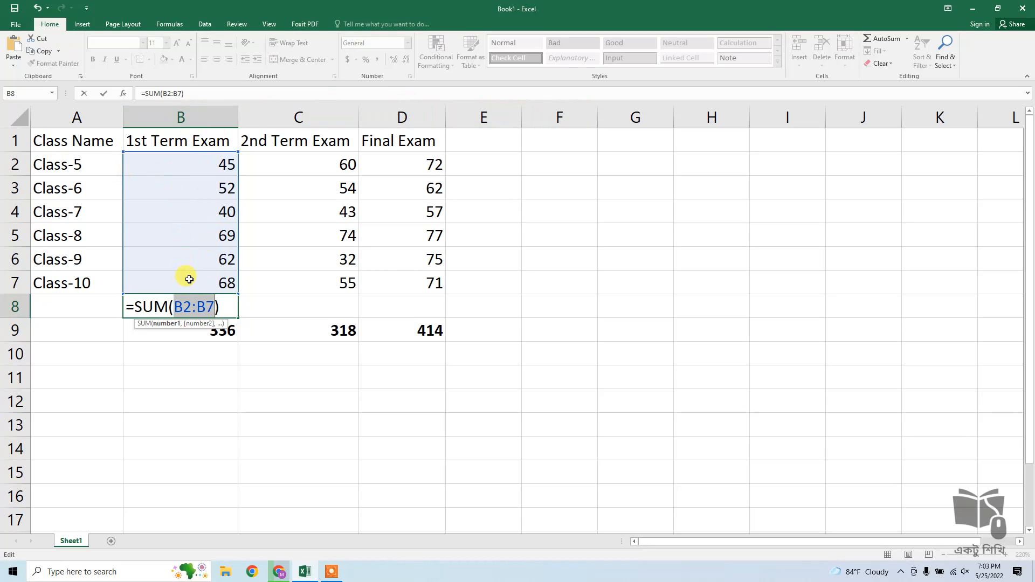
key("Return")
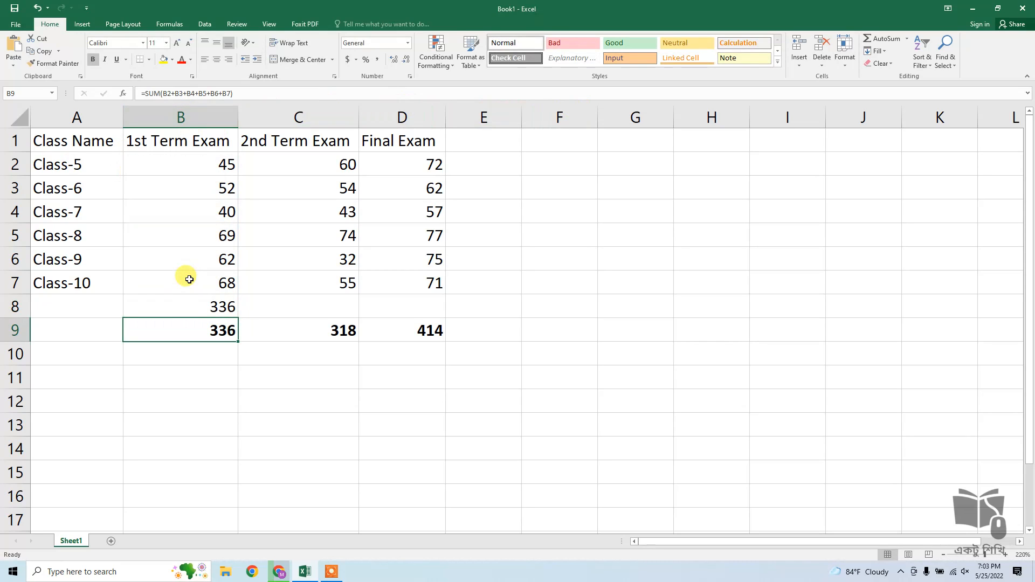
left_click(204, 309)
left_click(92, 60)
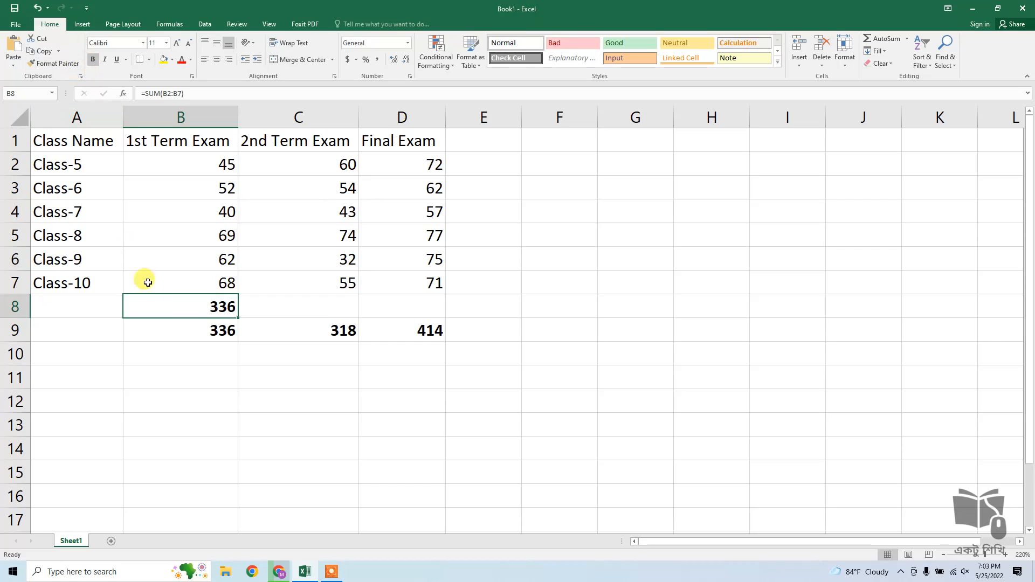
Step: Compare the range-based SUM formulas in B8 and D9 with the cell-by-cell SUM formula in B9
left_click(220, 328)
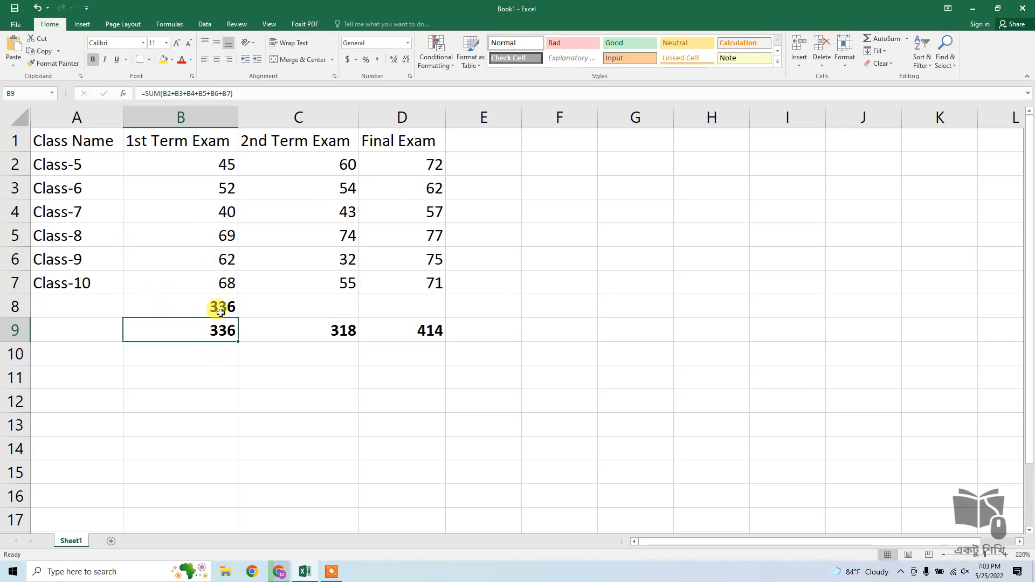
left_click(220, 309)
left_click_drag(186, 93, 121, 95)
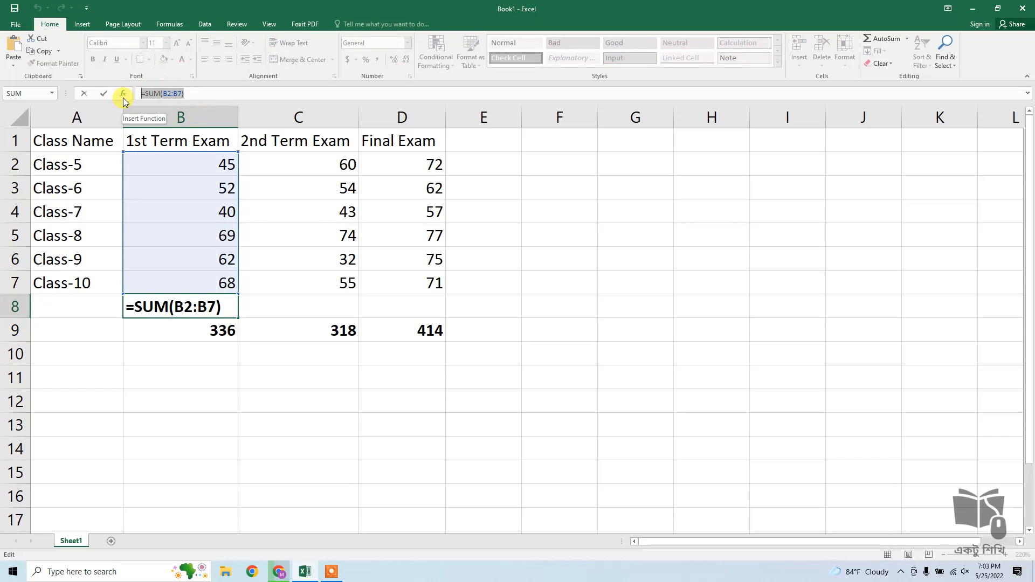
left_click_drag(190, 94, 139, 94)
key("Escape")
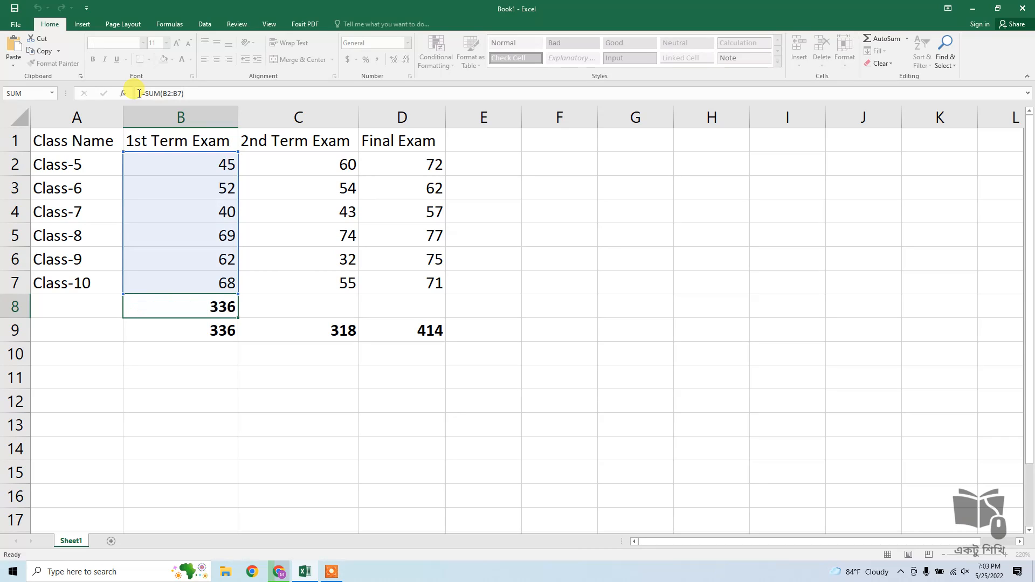
left_click(423, 333)
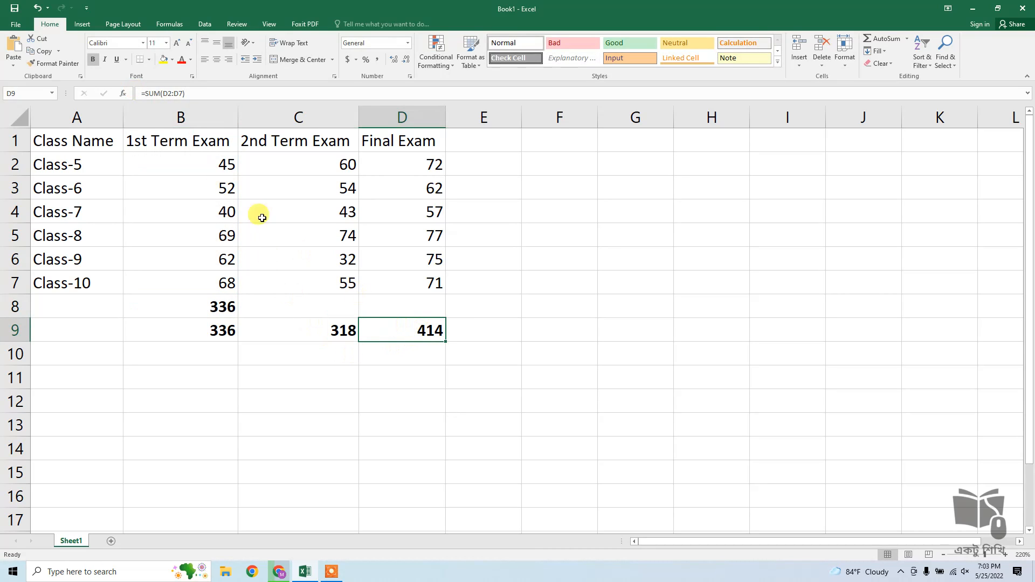
left_click_drag(186, 93, 116, 93)
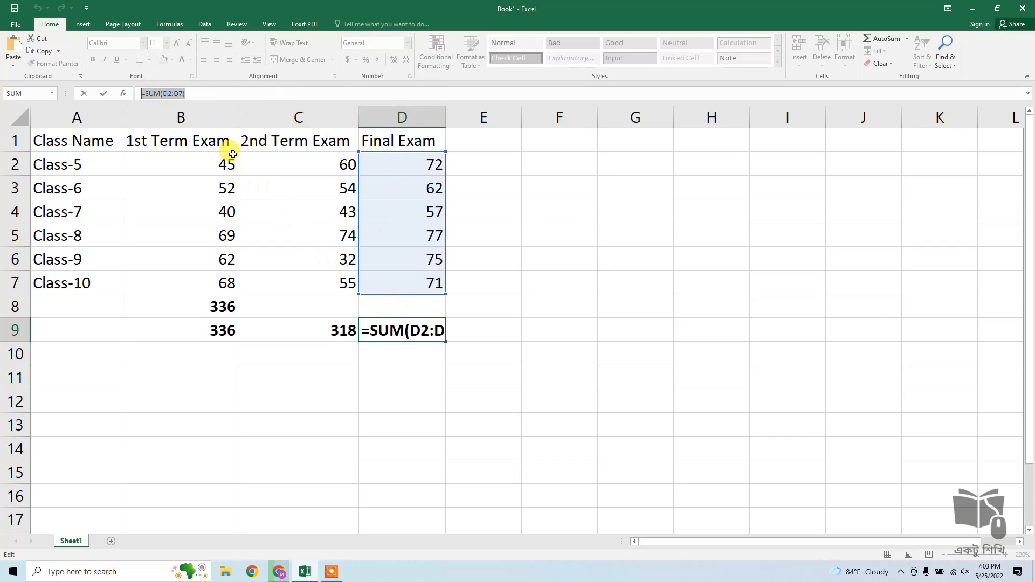
key("ctrl+Return")
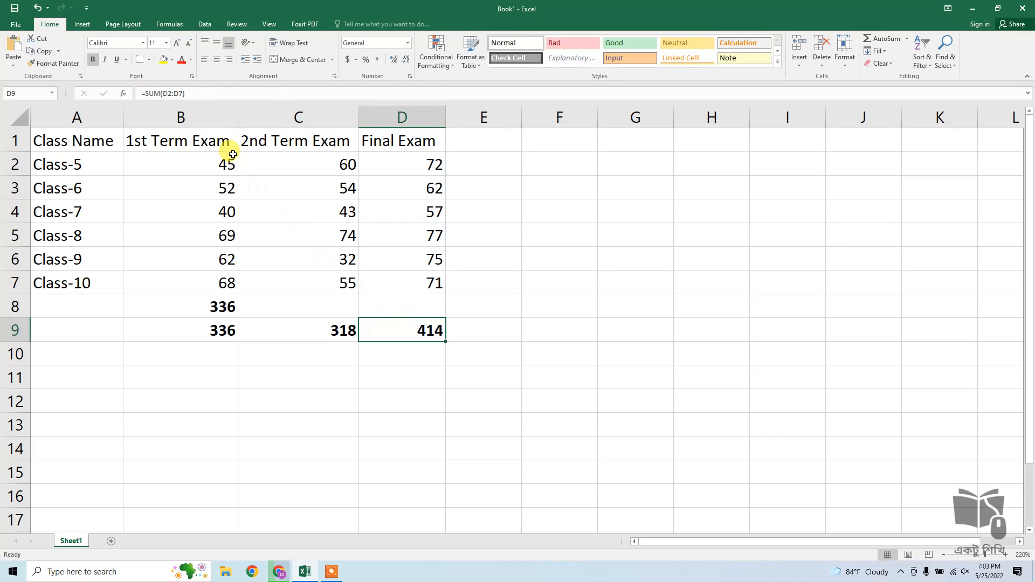
left_click(226, 335)
left_click_drag(232, 93, 144, 95)
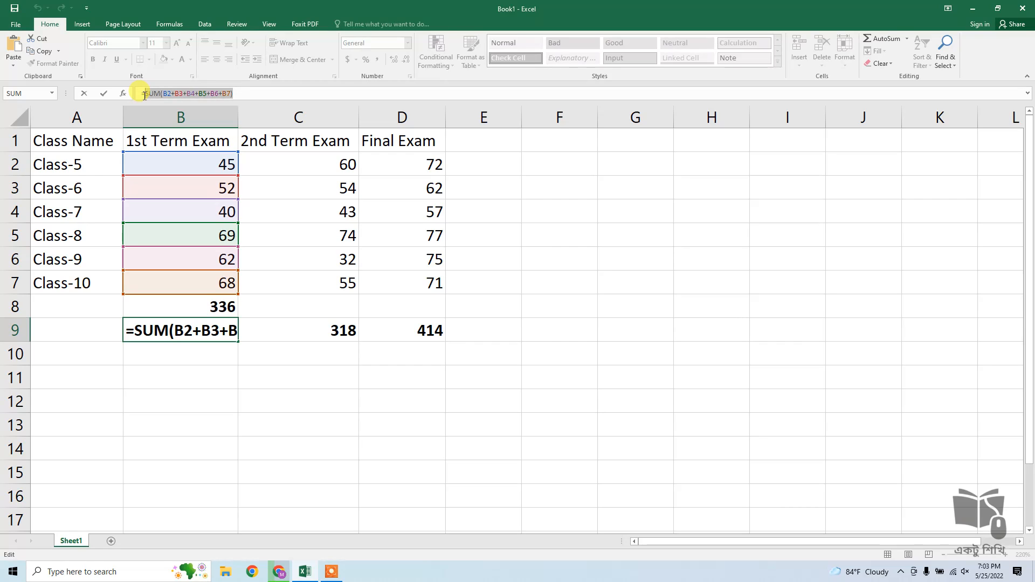
key("Escape")
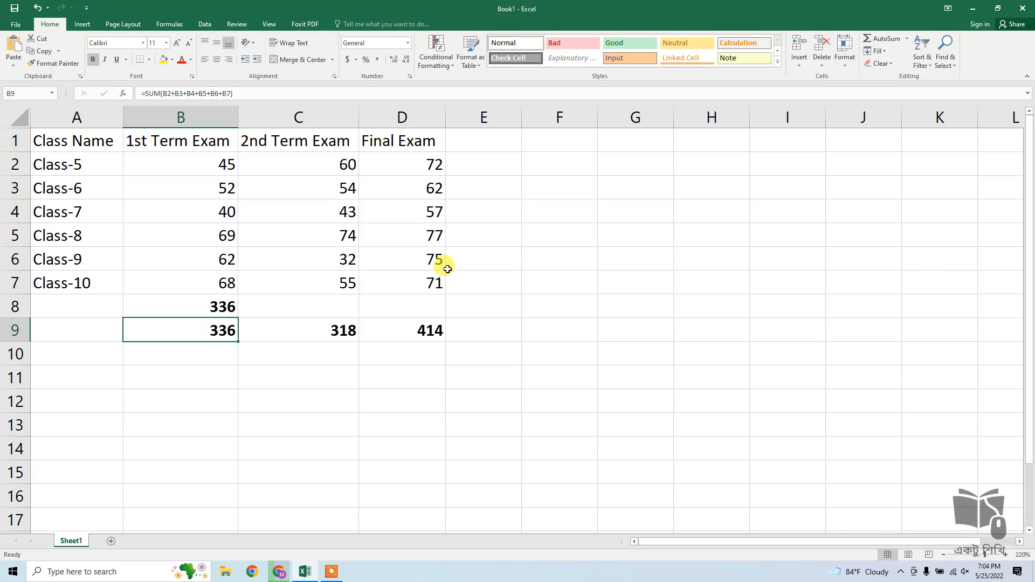
Step: Use AutoSum to total C2:C7 in C8 and D2:D7 in D8
left_click(333, 306)
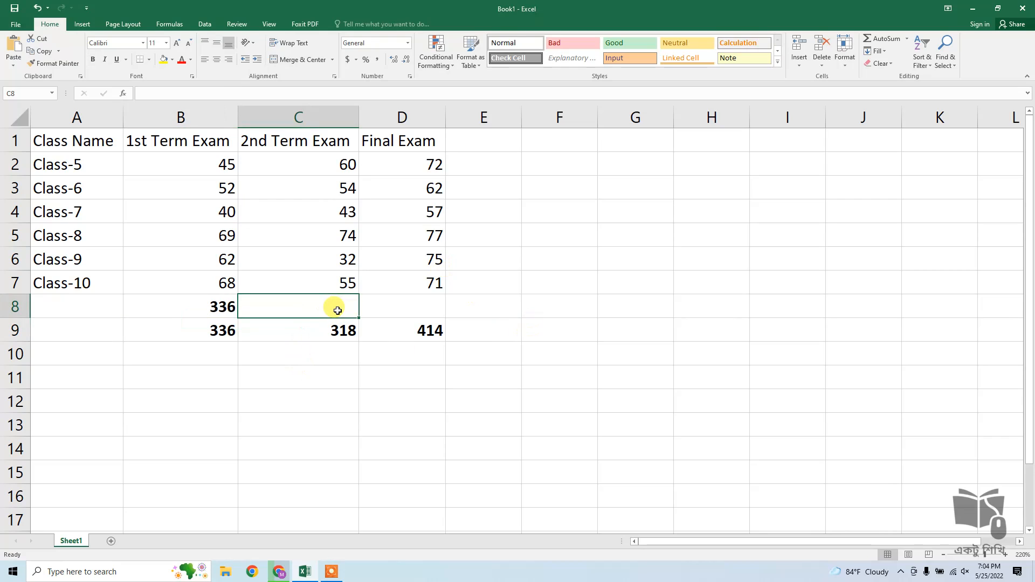
left_click(887, 38)
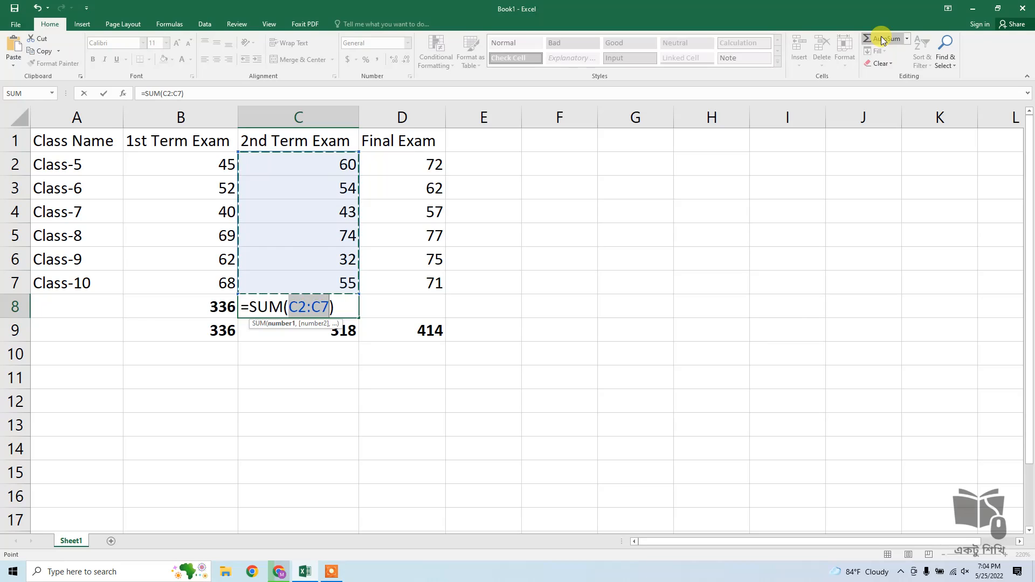
key("Return")
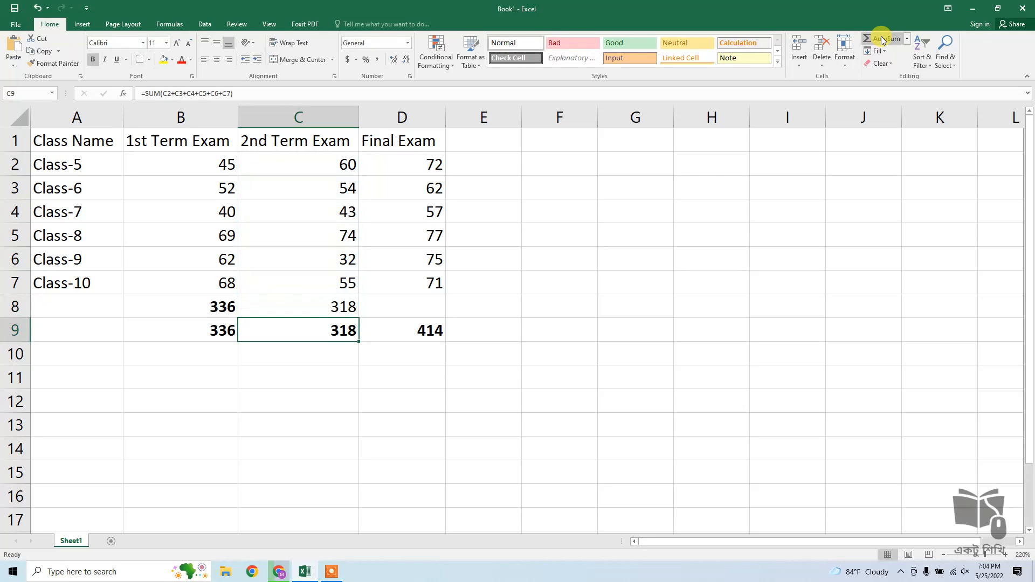
left_click(406, 312)
left_click(886, 38)
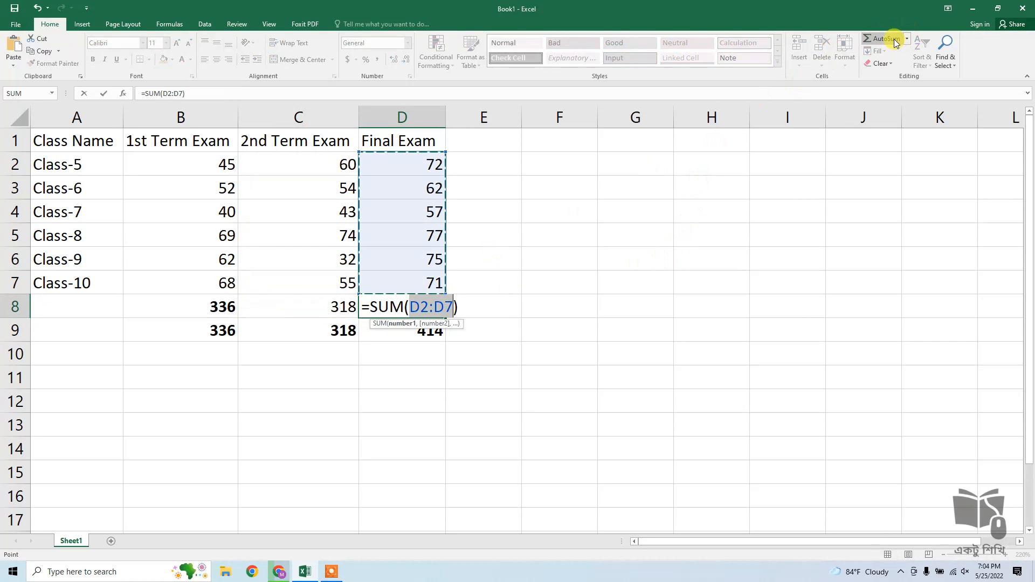
key("Return")
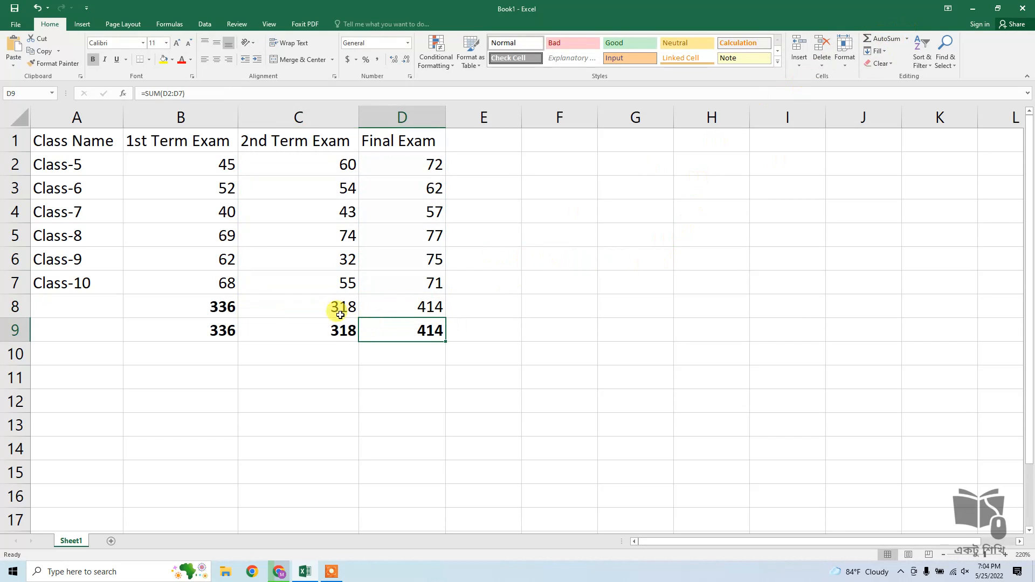
Step: Make all the exam totals in B8:D9 bold
left_click_drag(230, 303, 421, 335)
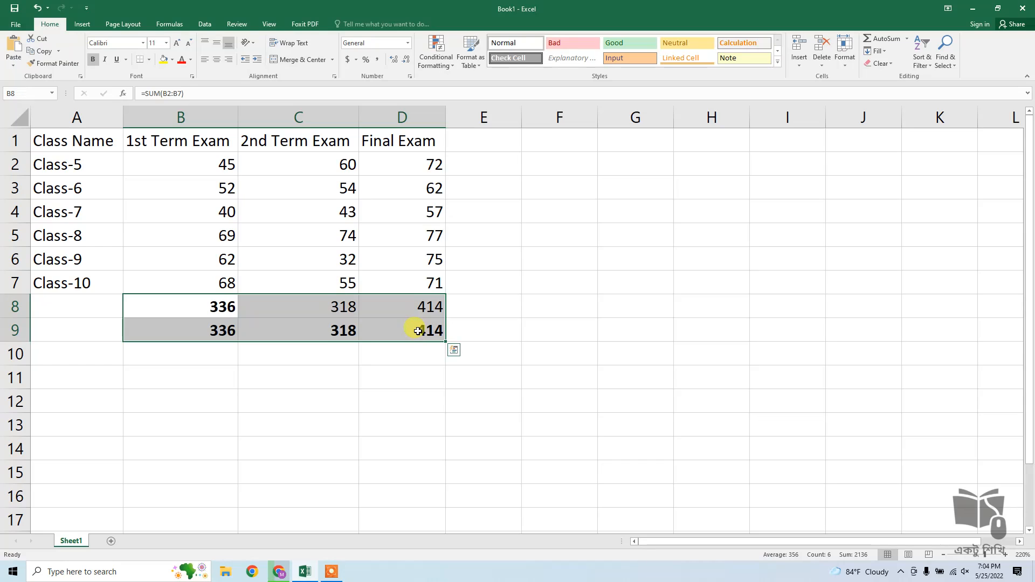
left_click(96, 62)
left_click(96, 63)
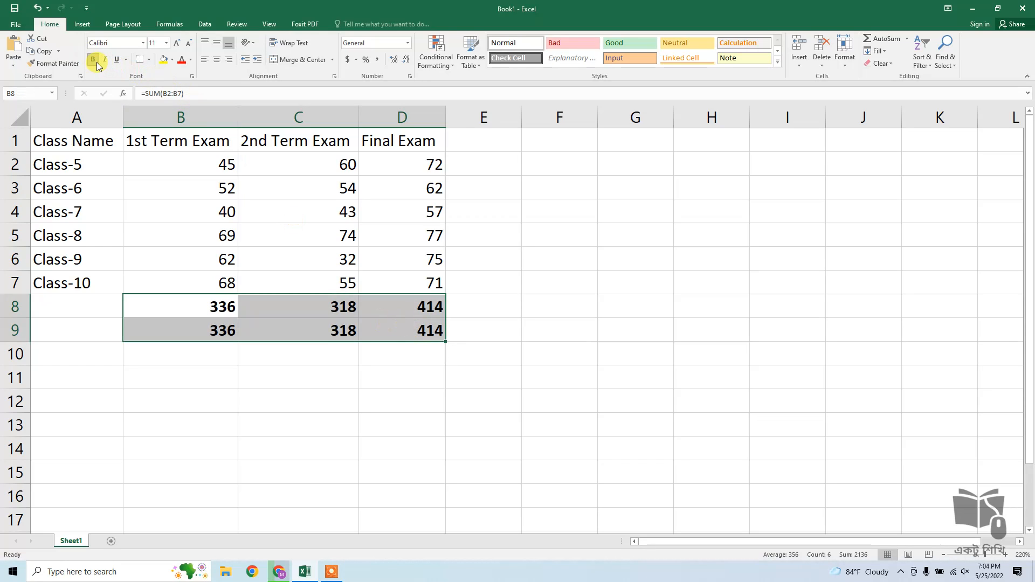
left_click(512, 166)
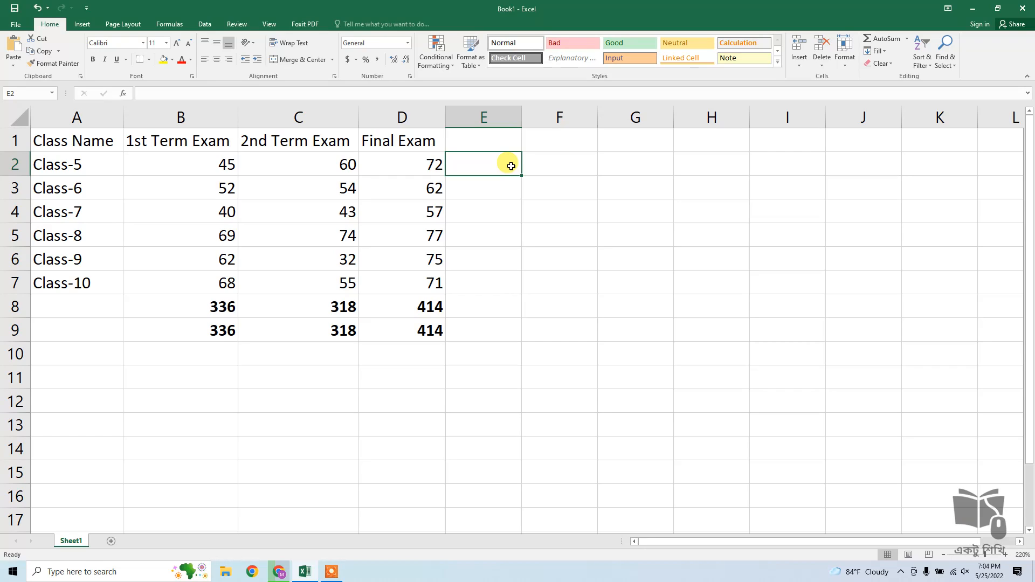
Step: Remove the B5 term from the formula in B9 so it reads =SUM(B2+B3+B4+B6+B7)
left_click_drag(224, 167, 228, 283)
left_click(220, 189)
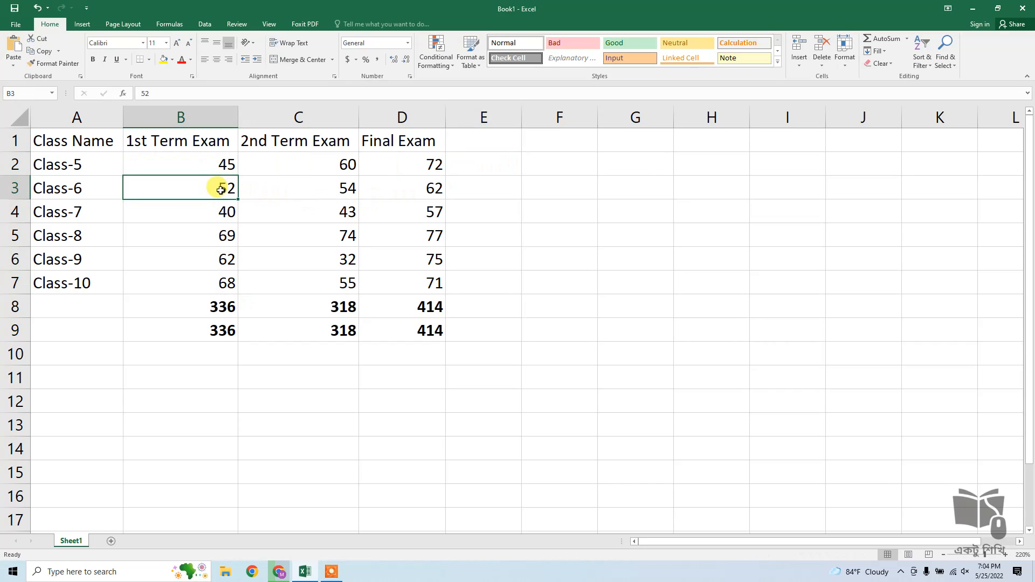
left_click(231, 330)
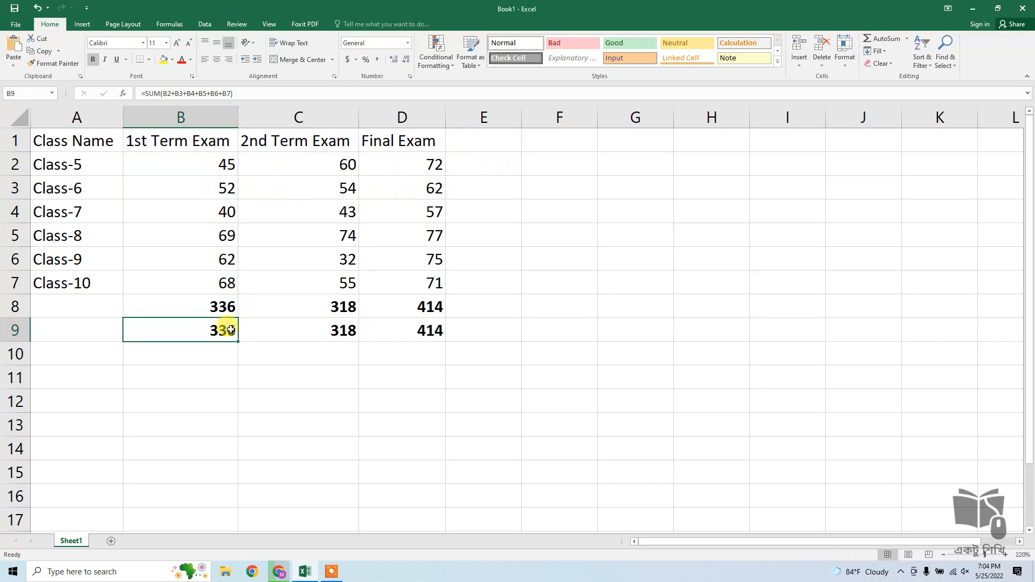
left_click(238, 95)
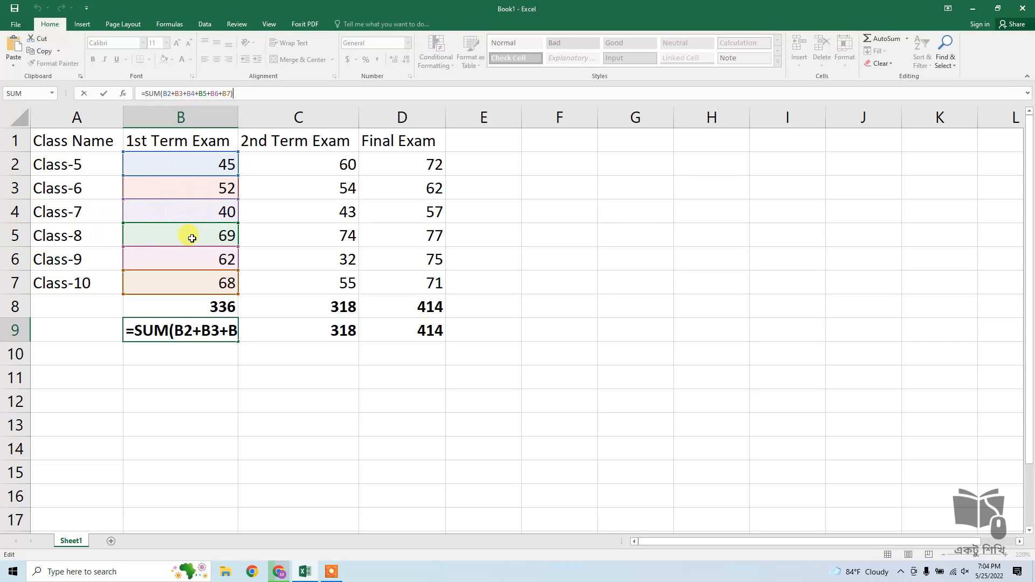
left_click(209, 94)
key("BackSpace")
key("BackSpace")
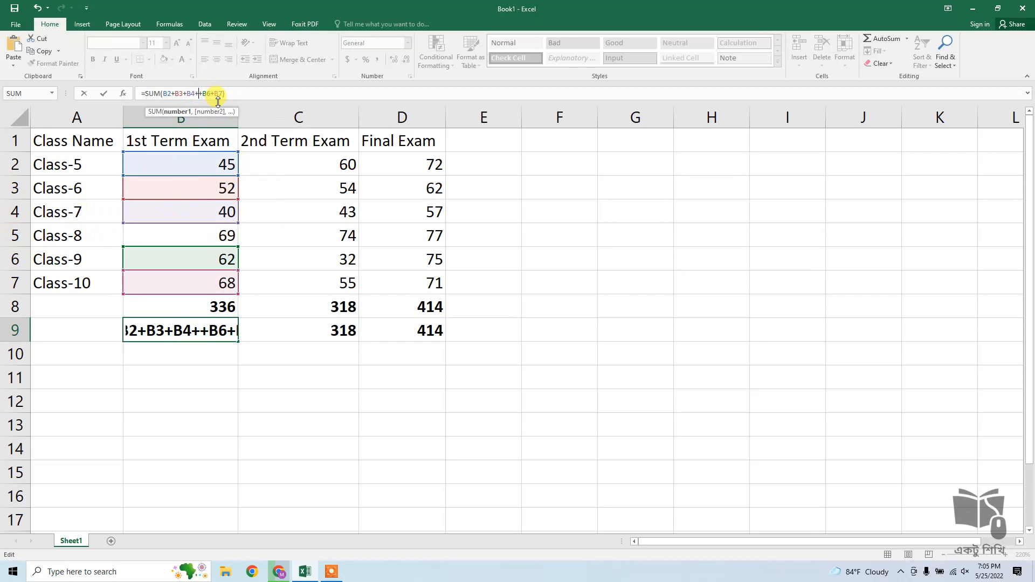
key("BackSpace")
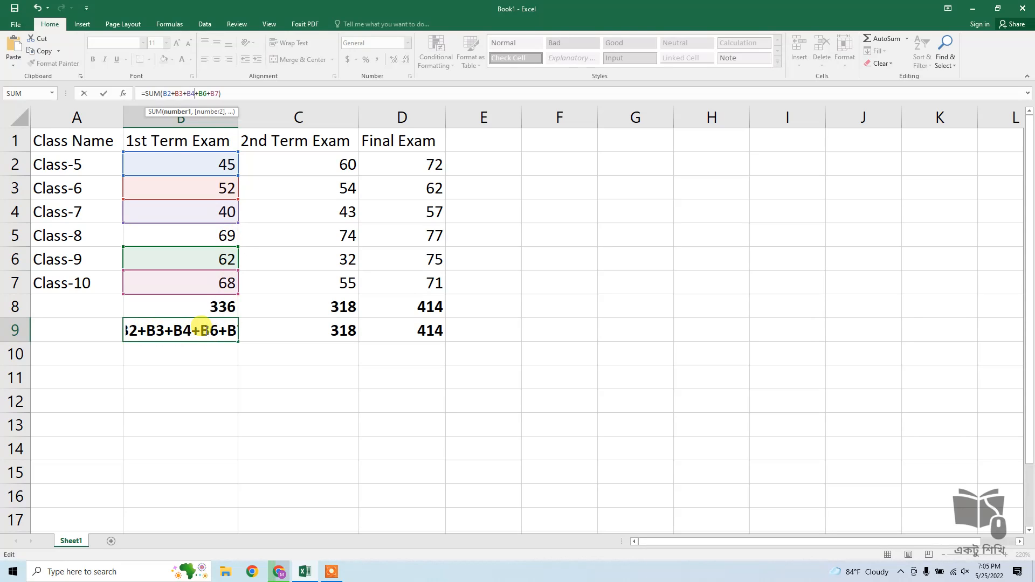
key("Return")
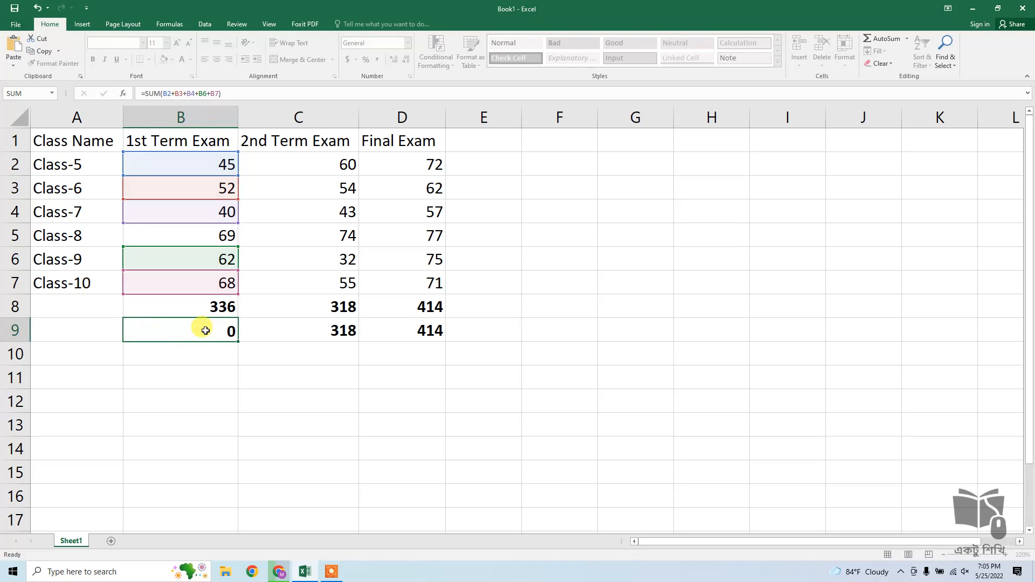
Step: Inspect the edited SUM formula in B9 and try AutoSum on that cell
left_click(213, 330)
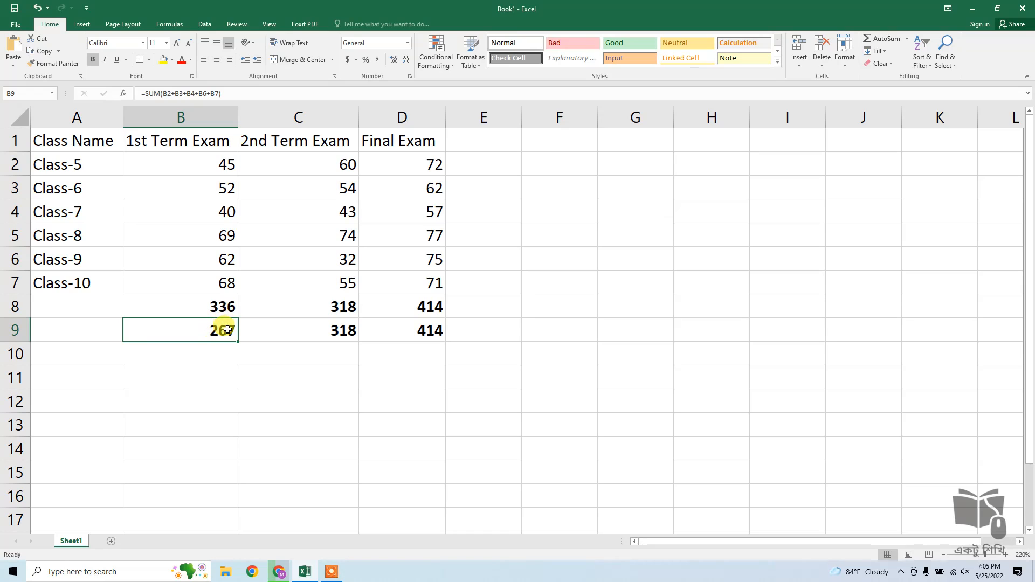
left_click(233, 93)
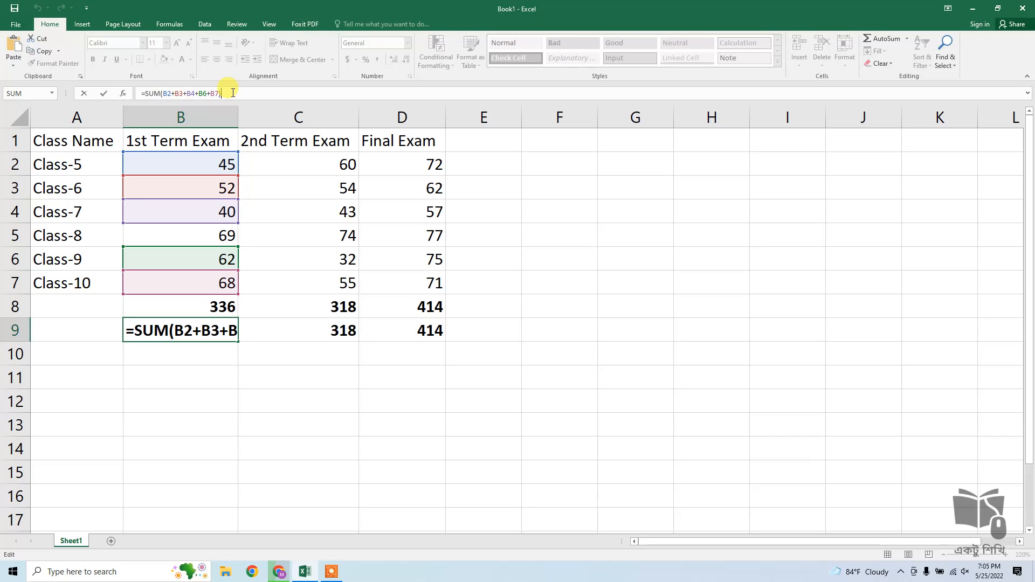
key("ctrl+Return")
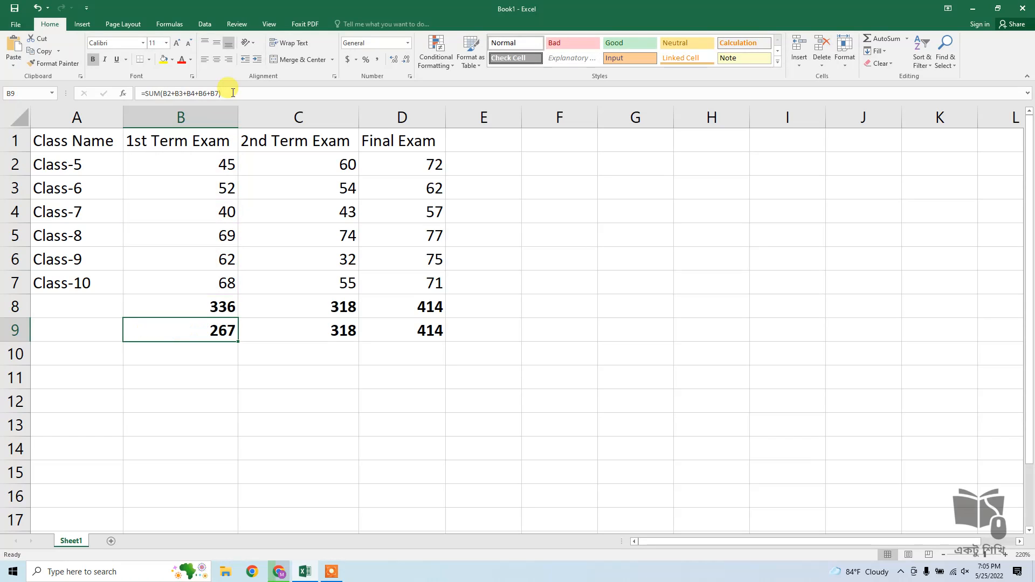
left_click(887, 40)
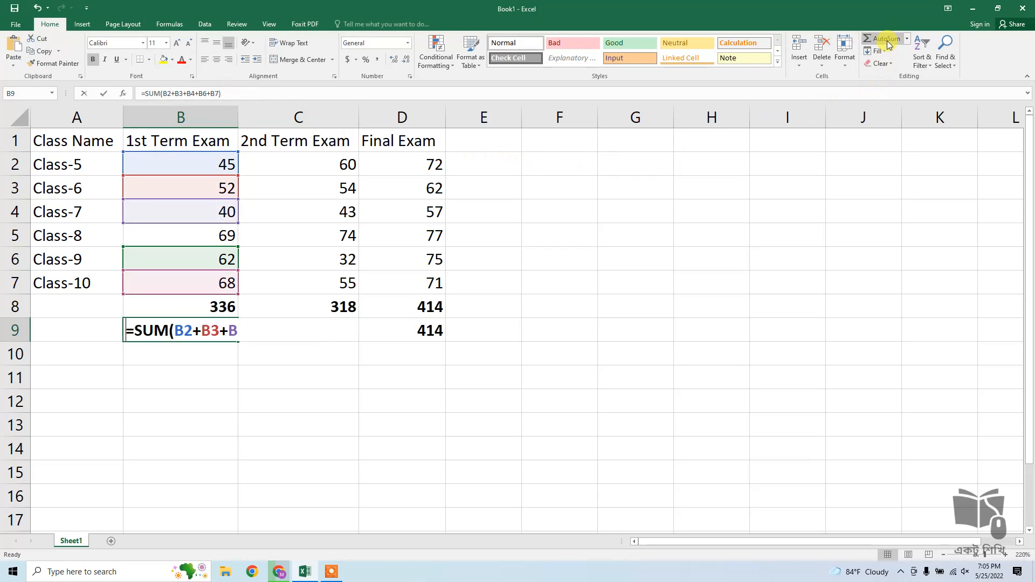
key("Escape")
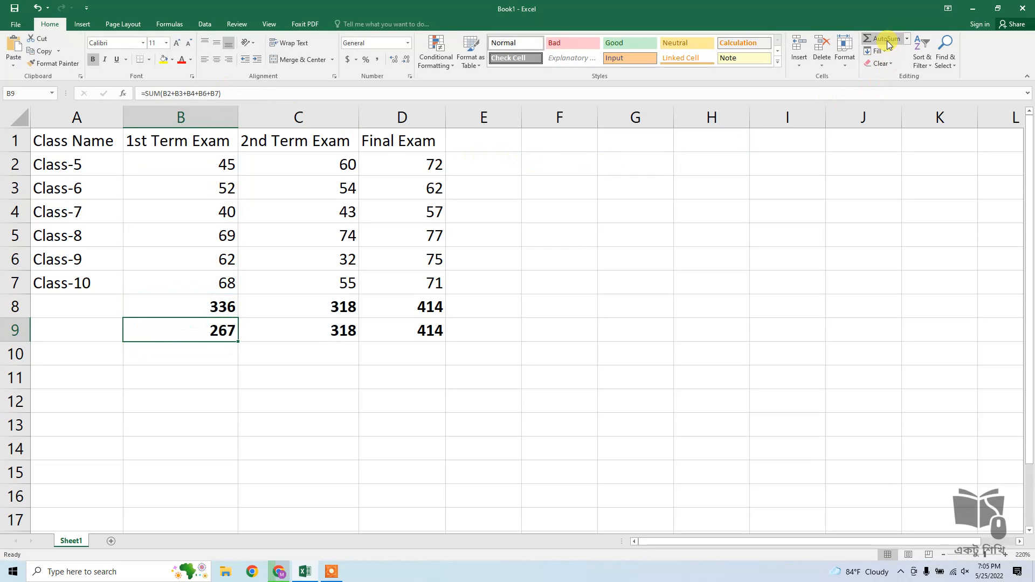
Step: Clear the second row of exam totals in B9:D9
left_click(484, 140)
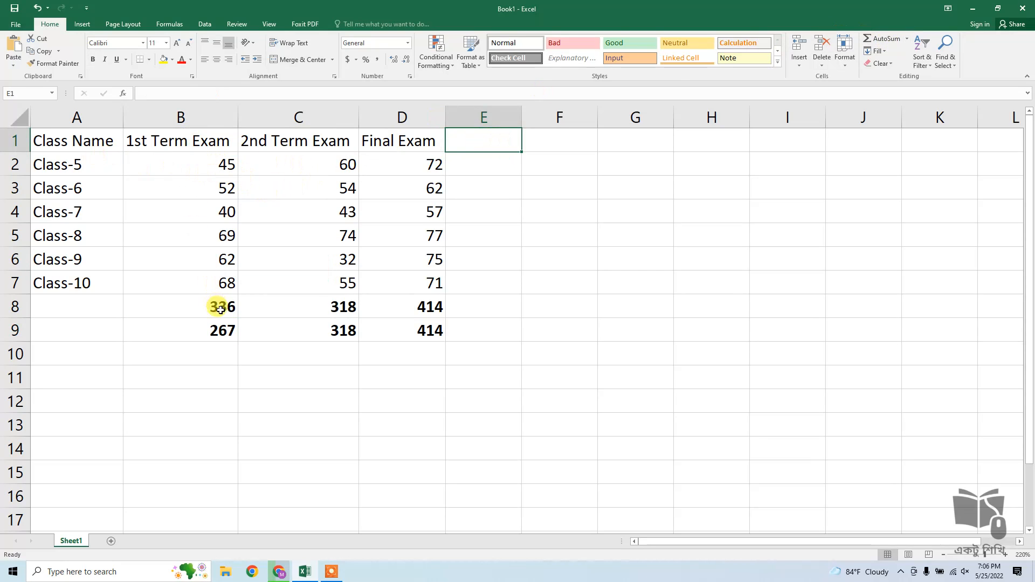
left_click_drag(222, 331, 429, 340)
key("Delete")
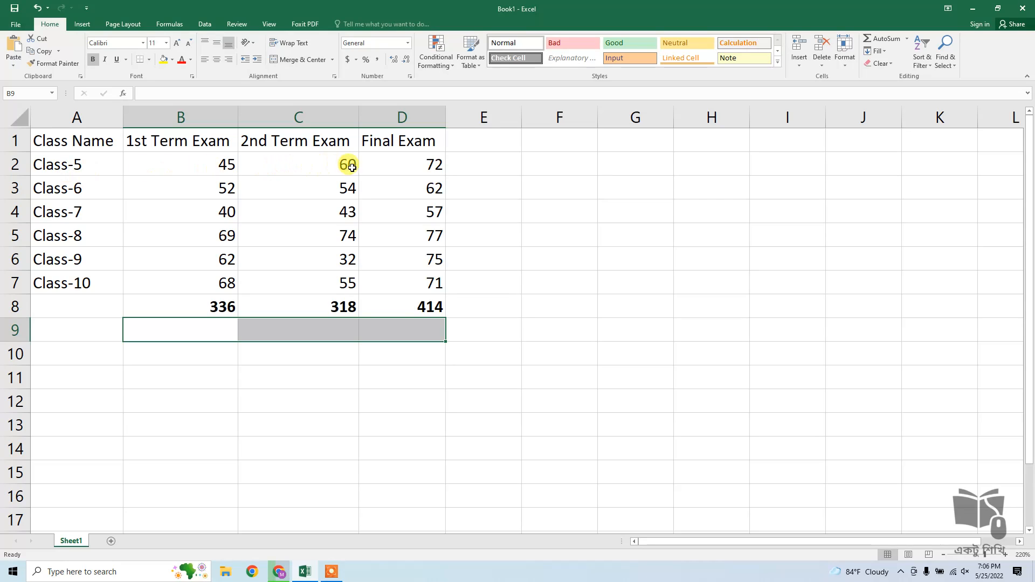
left_click(512, 168)
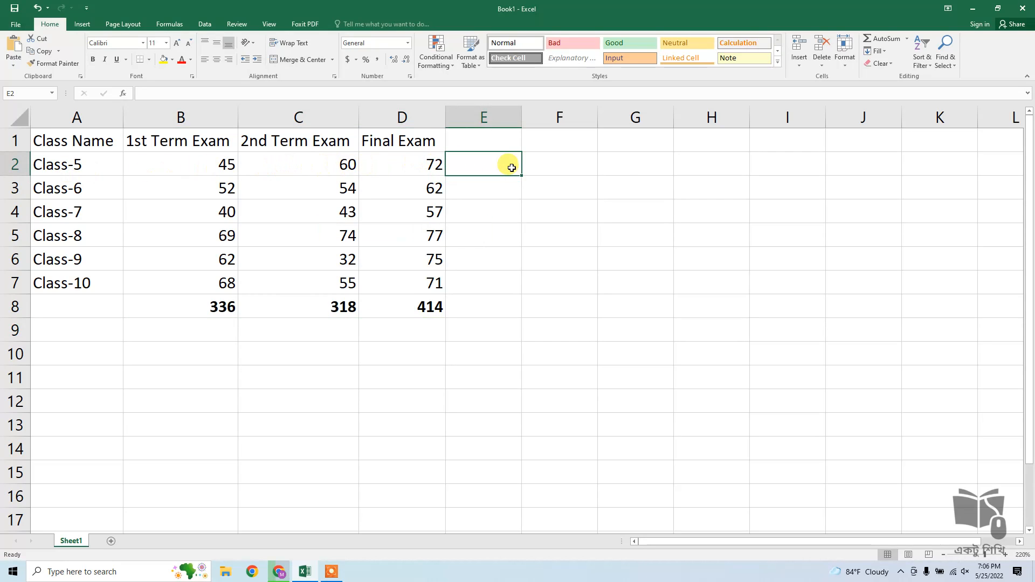
Step: Label E1 and A8 as Total for the row and column sums
left_click(495, 143)
type("Total")
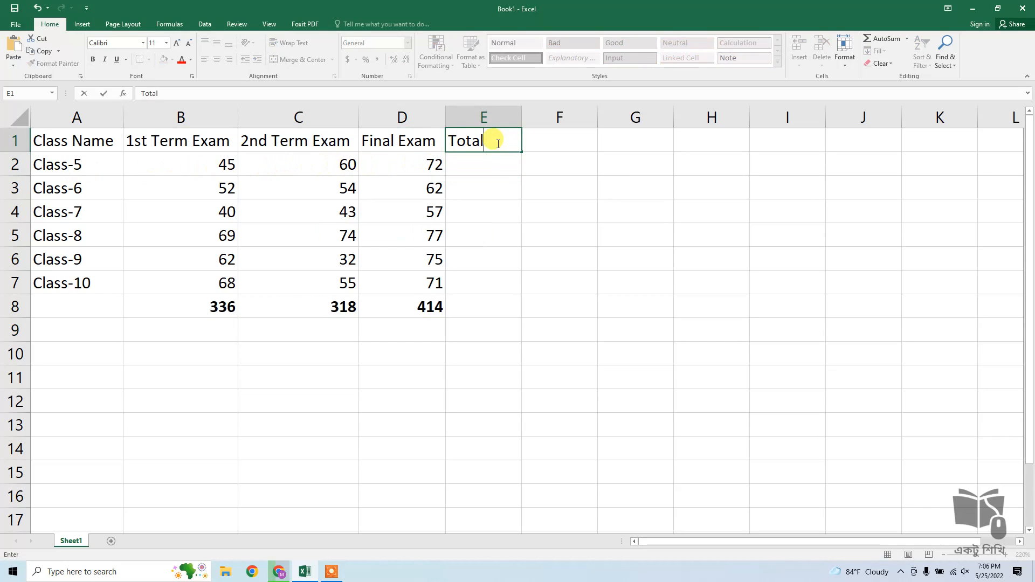
key("Return")
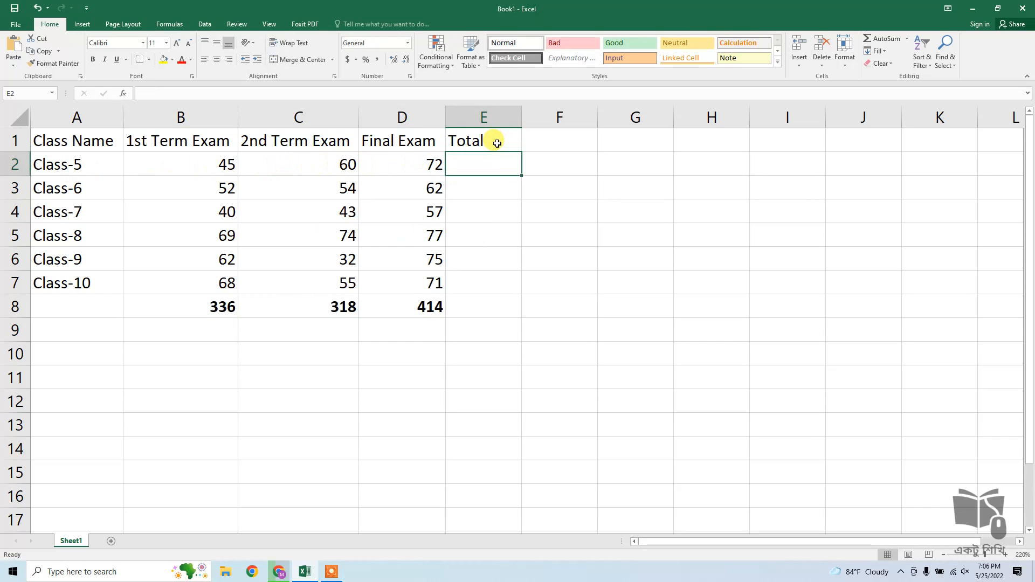
left_click(58, 312)
type("Toa")
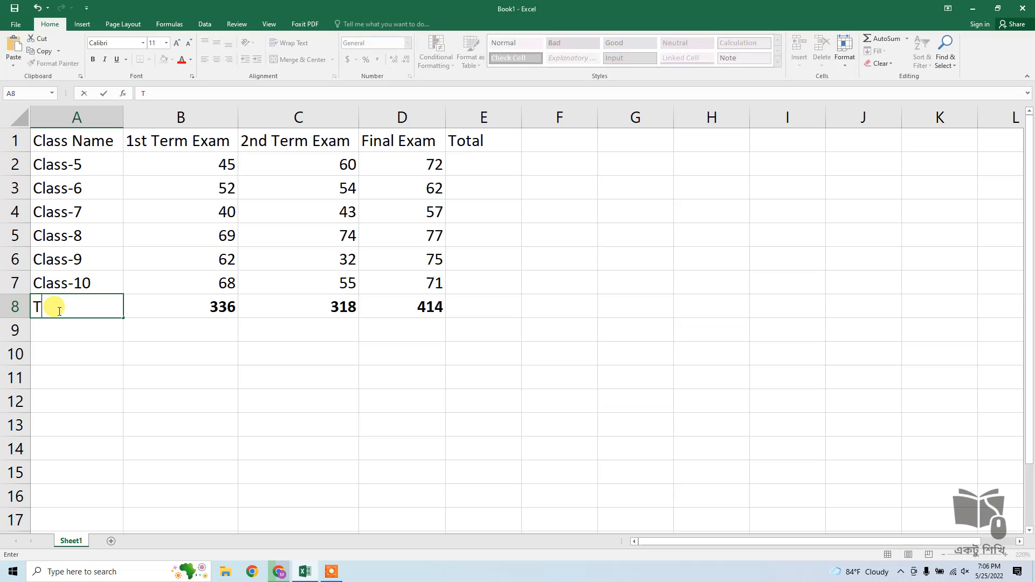
key("BackSpace")
type("tal")
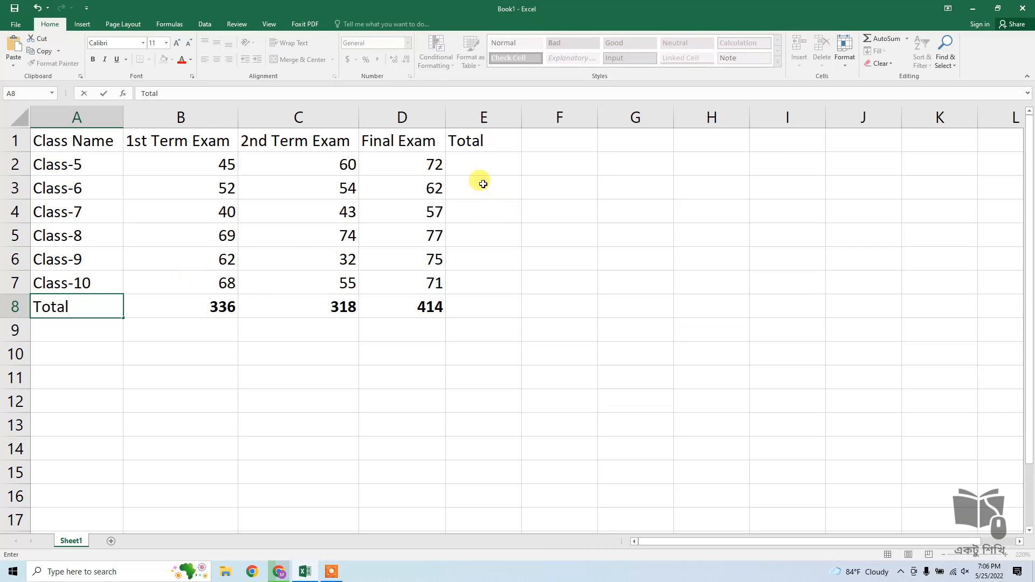
Step: Use AutoSum to total the Class-5 marks B2:D2 in E2
left_click(475, 161)
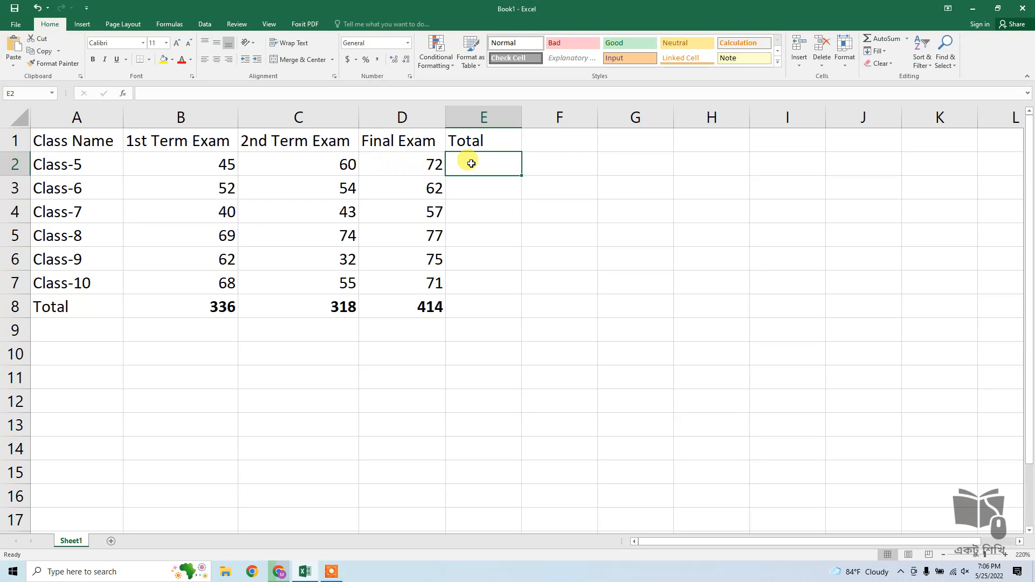
left_click(892, 42)
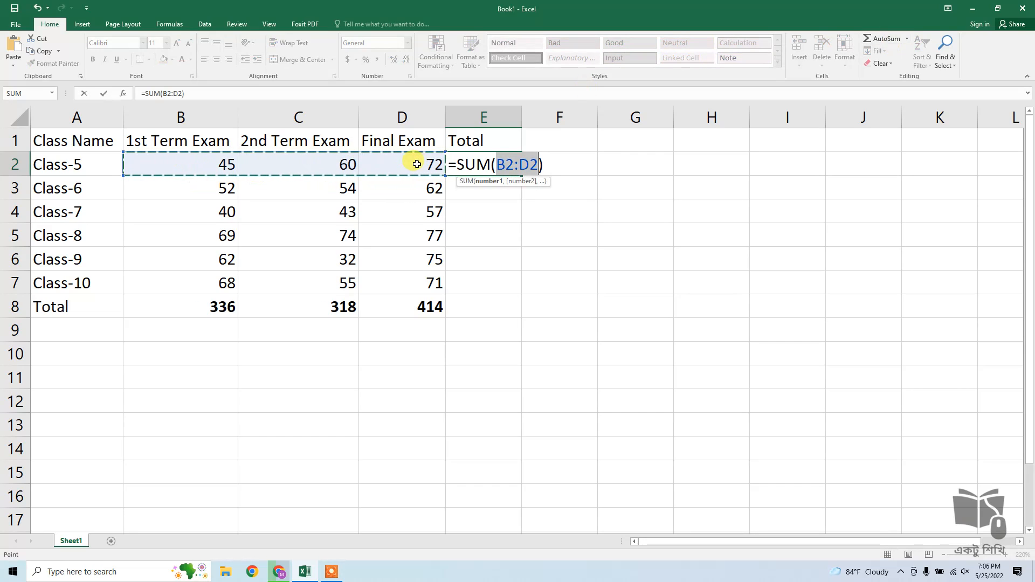
key("Return")
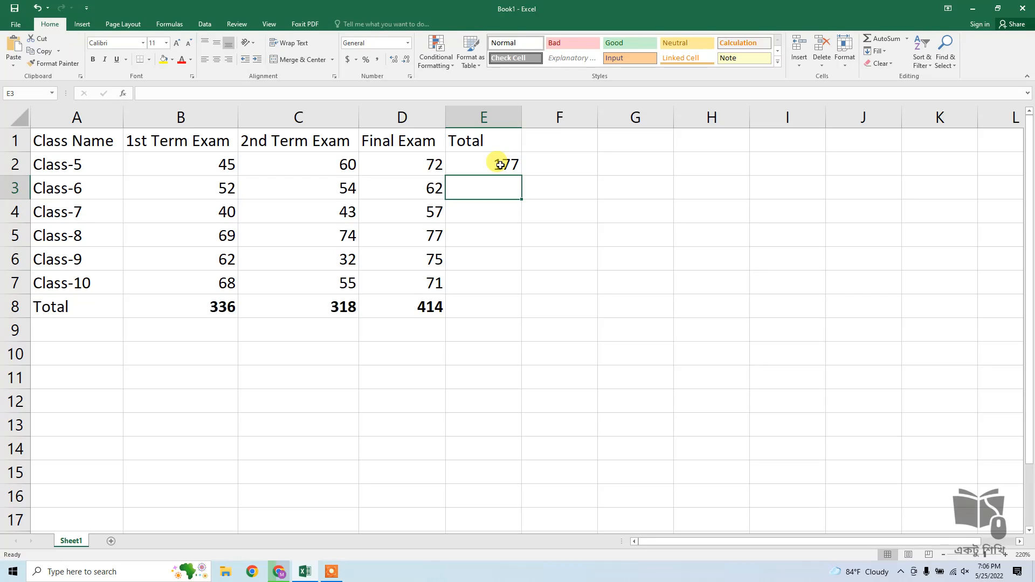
Step: Fill the E2 total formula down to E7 for Class-6 to Class-10
left_click(497, 219)
left_click(496, 233)
left_click(496, 259)
left_click(491, 283)
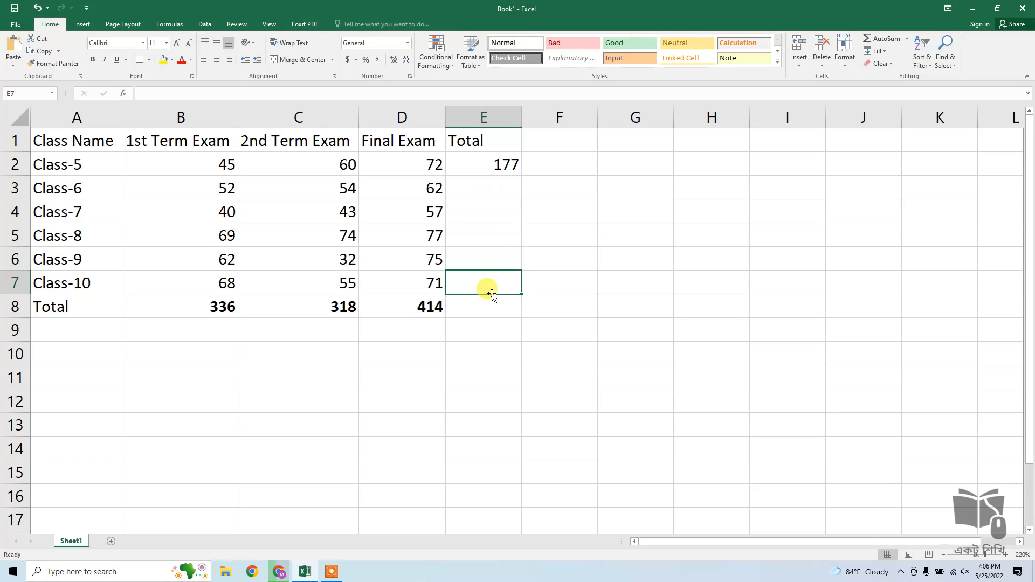
left_click(501, 170)
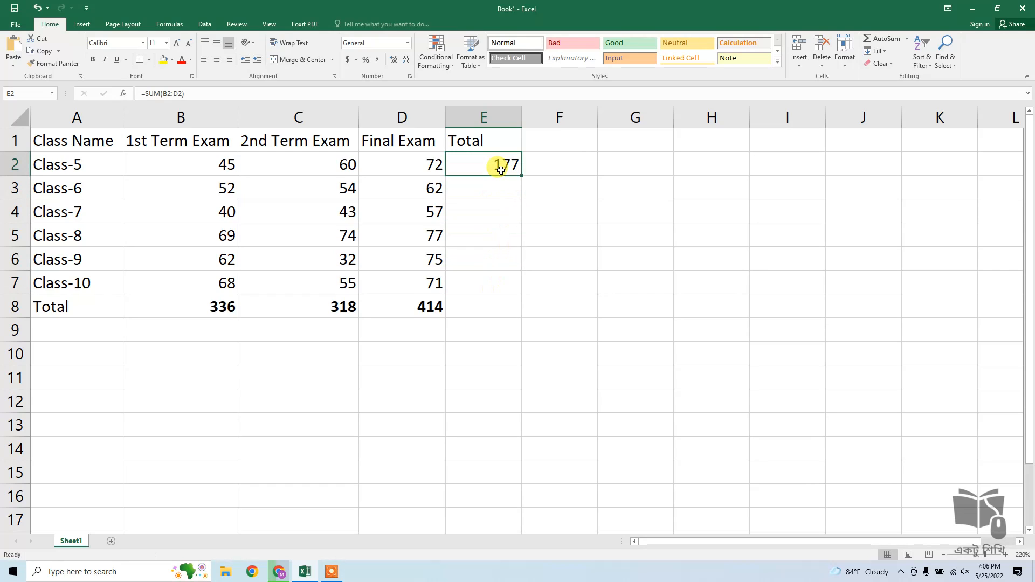
left_click_drag(500, 170, 498, 283)
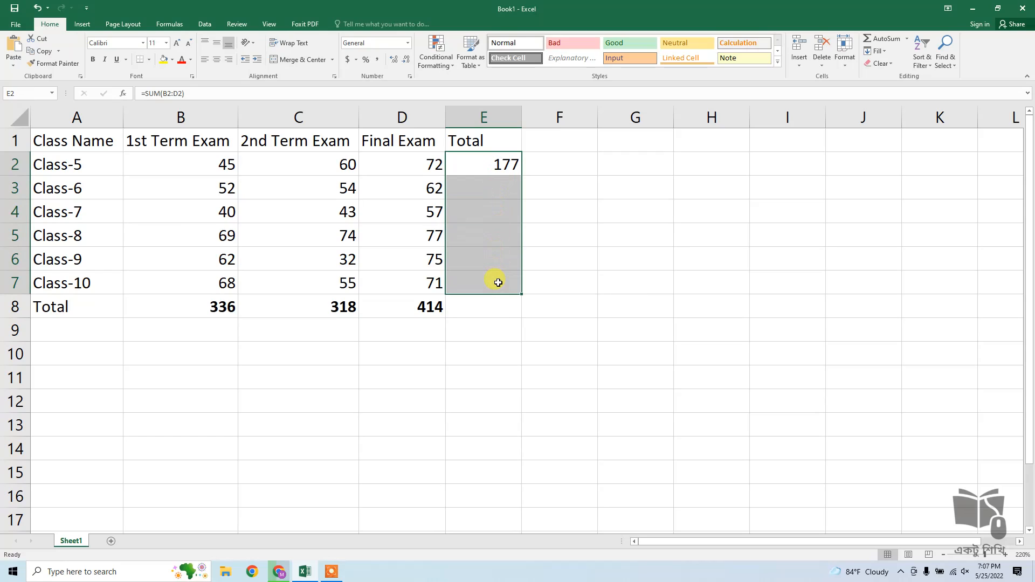
key("ctrl+d")
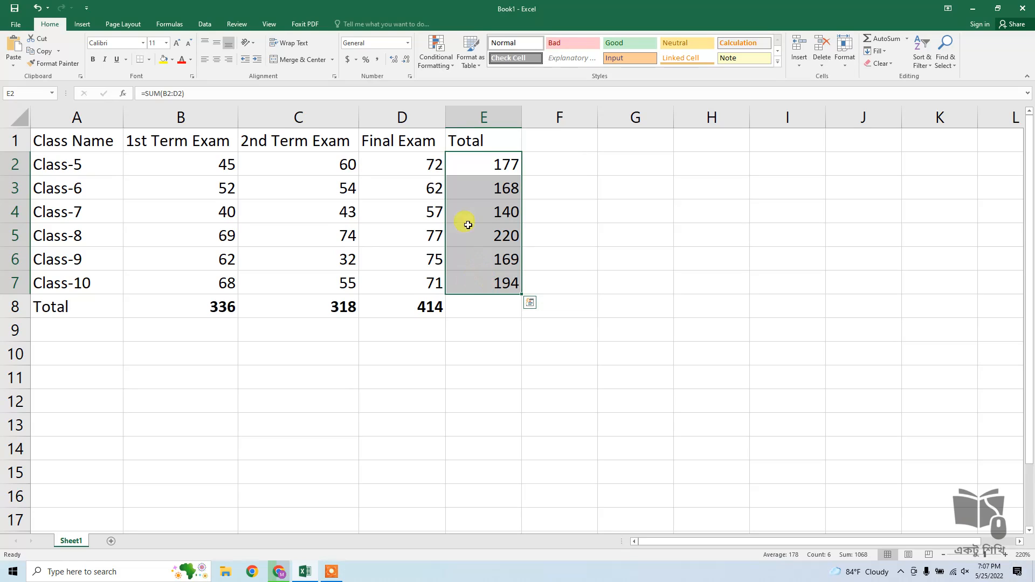
Step: Check which cells the filled SUM formula in E7 adds up for Class-10
left_click(506, 287)
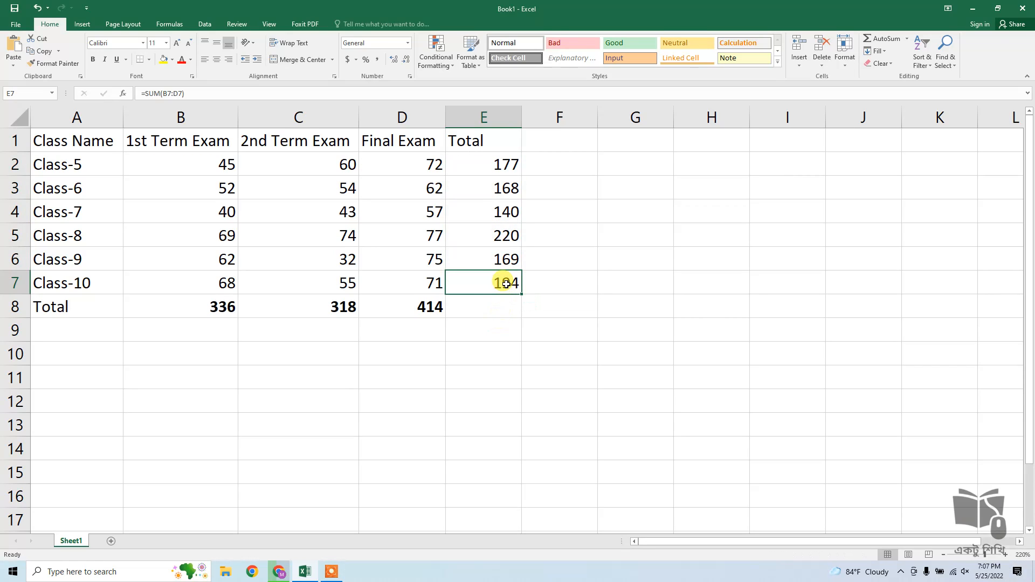
left_click(407, 95)
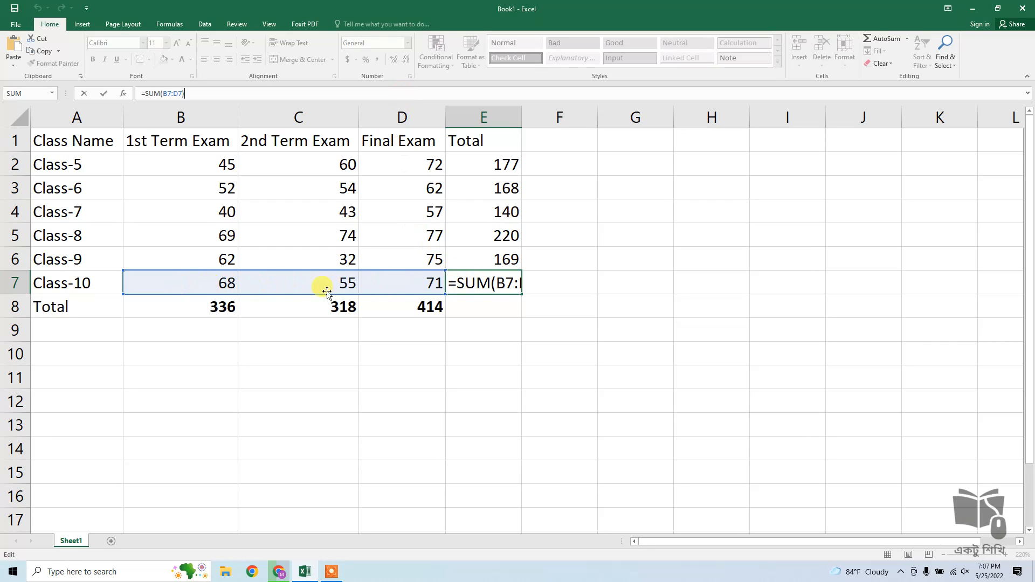
left_click(491, 284)
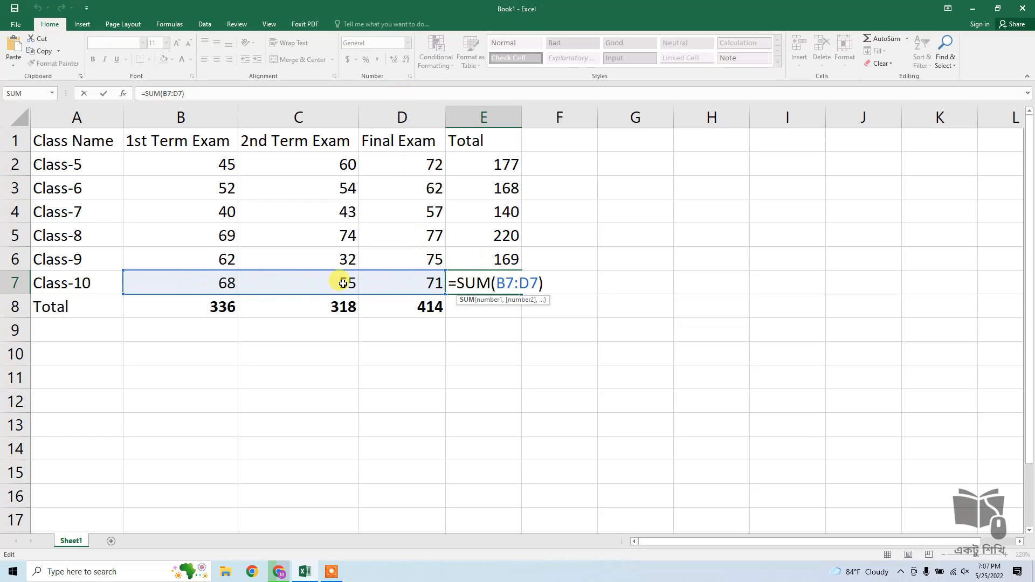
key("Return")
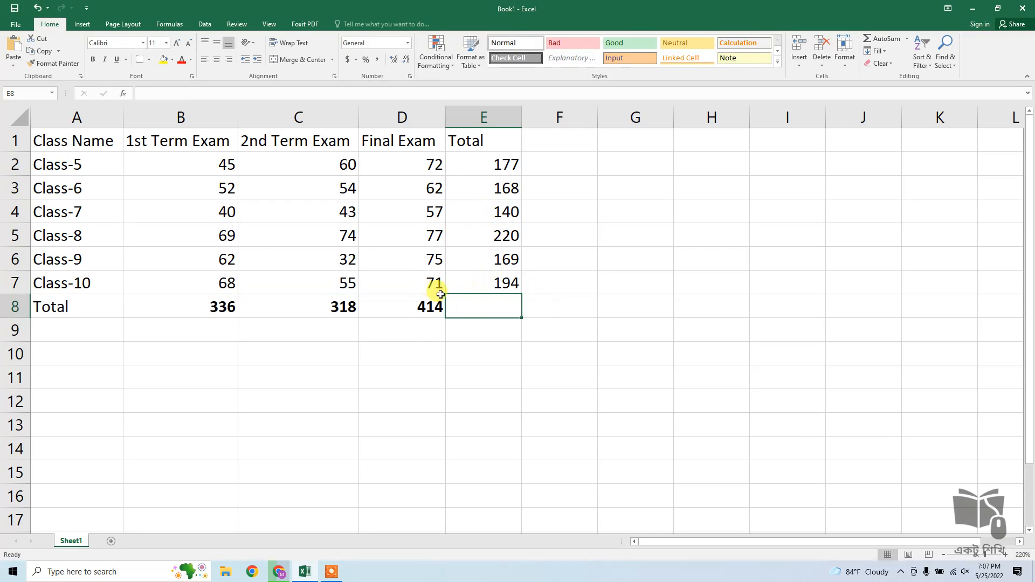
Step: Make the class totals in E2:E7 bold to match the exam totals in row 8
left_click(497, 167)
left_click_drag(497, 166, 510, 281)
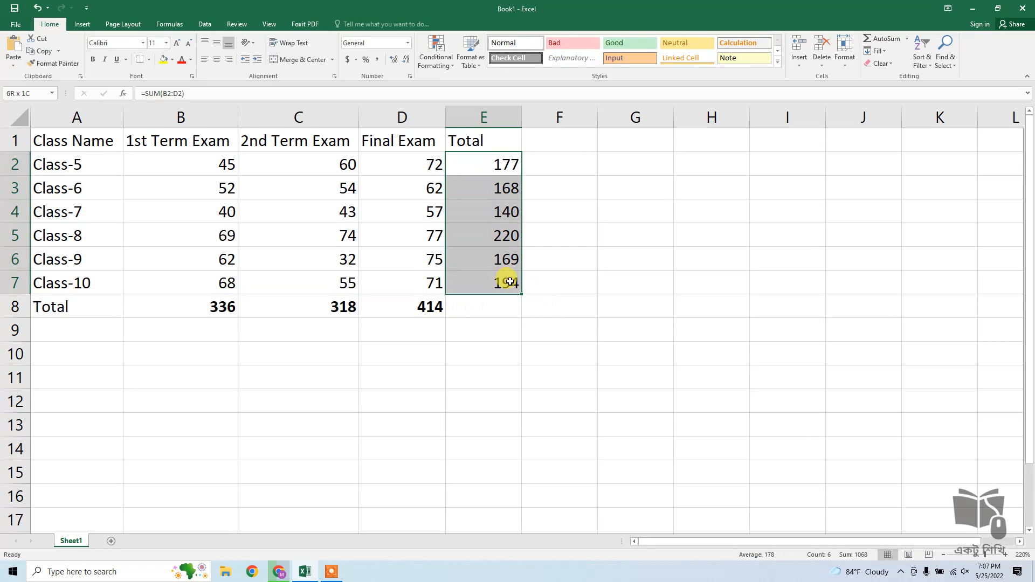
left_click_drag(235, 307, 399, 307)
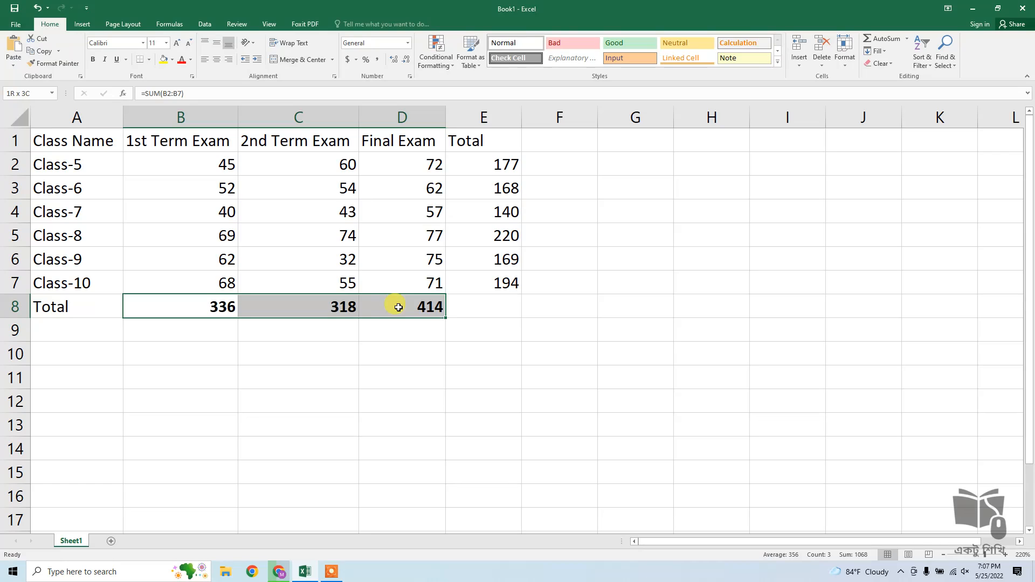
left_click(347, 306)
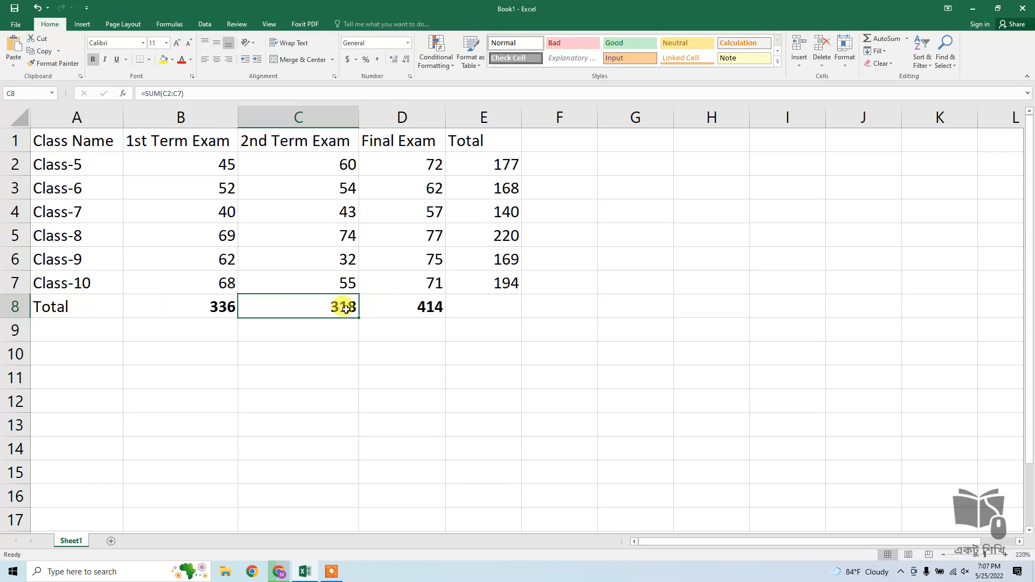
left_click_drag(491, 164, 502, 271)
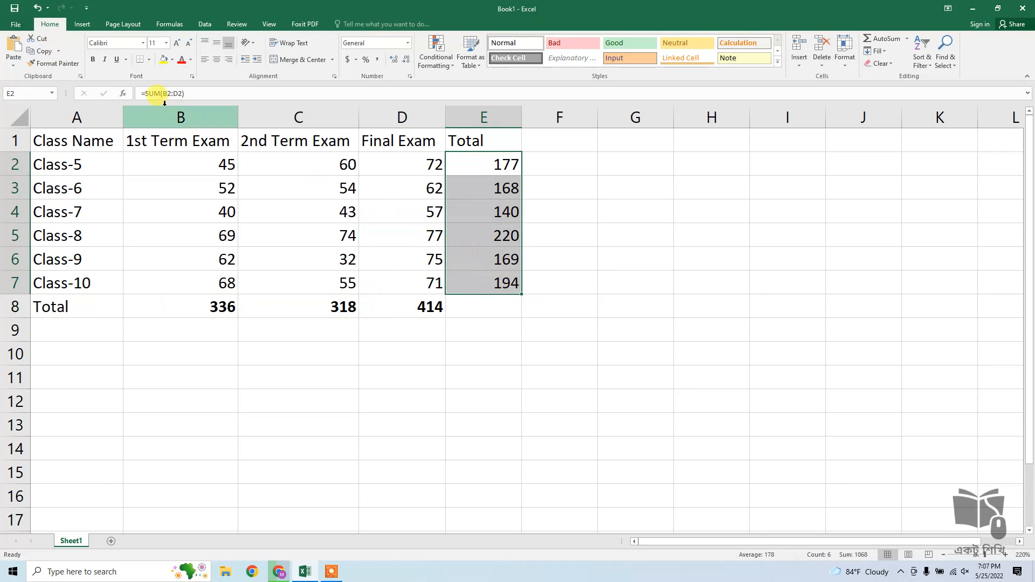
left_click(93, 60)
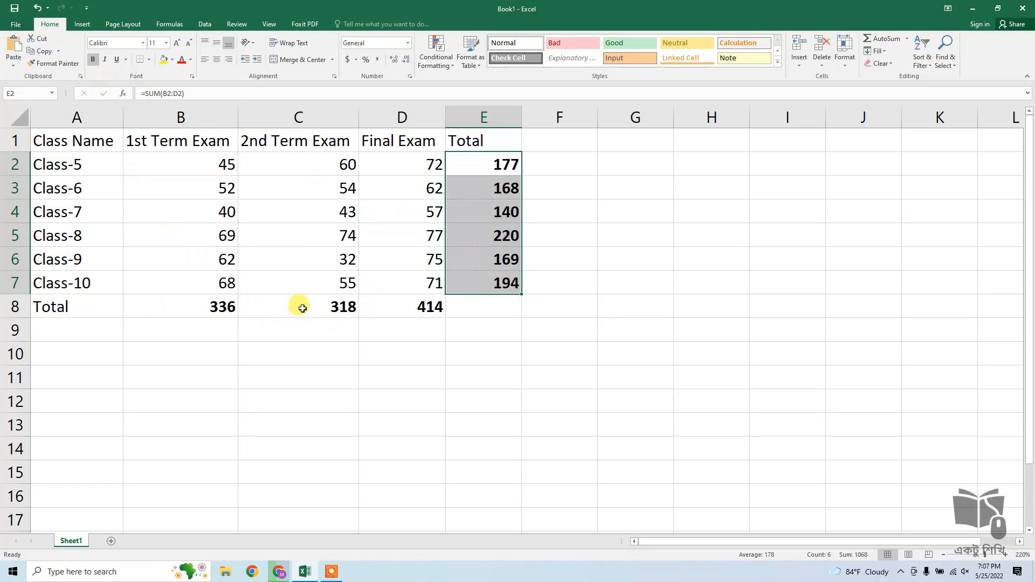
Step: Clear the exam totals in B8:D8 and total B2:B7 again in B8 with AutoSum
left_click_drag(335, 310, 400, 306)
key("Delete")
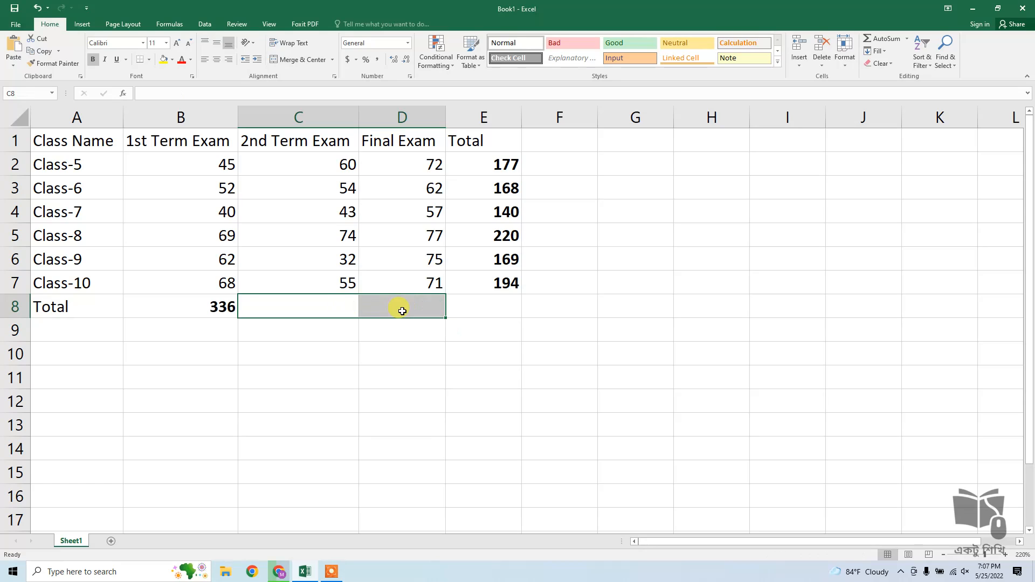
left_click(210, 310)
key("Delete")
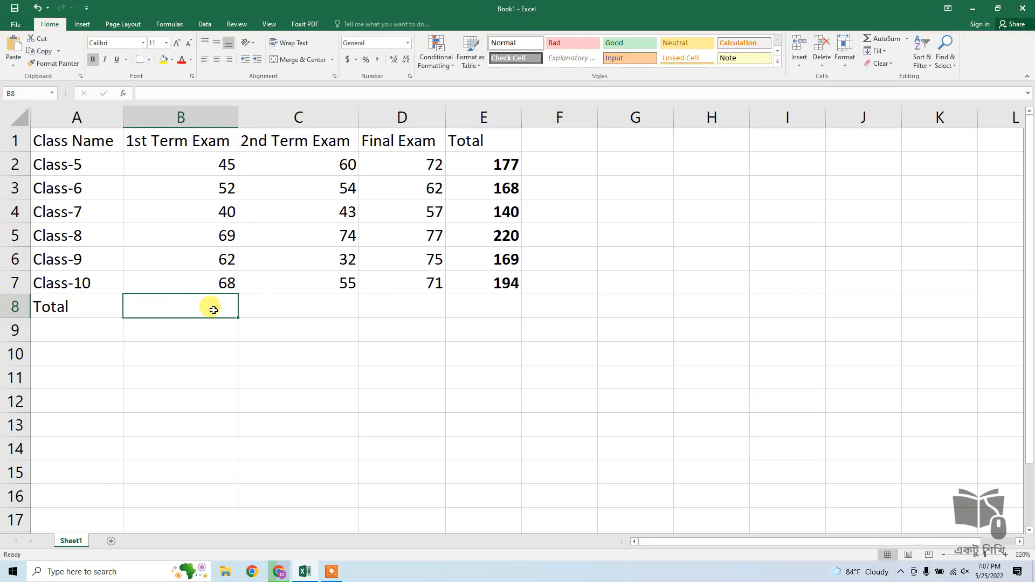
left_click(895, 37)
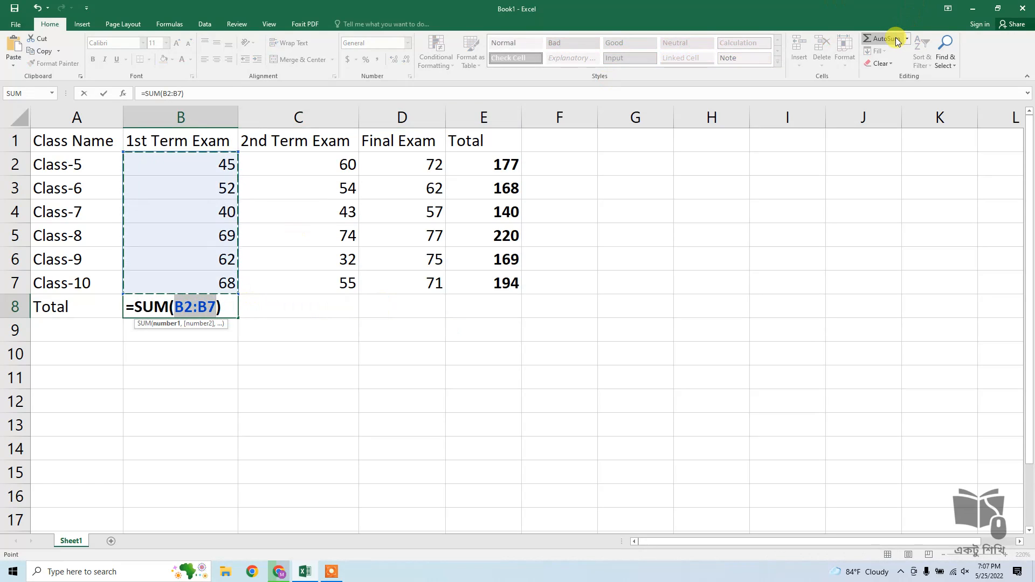
key("Return")
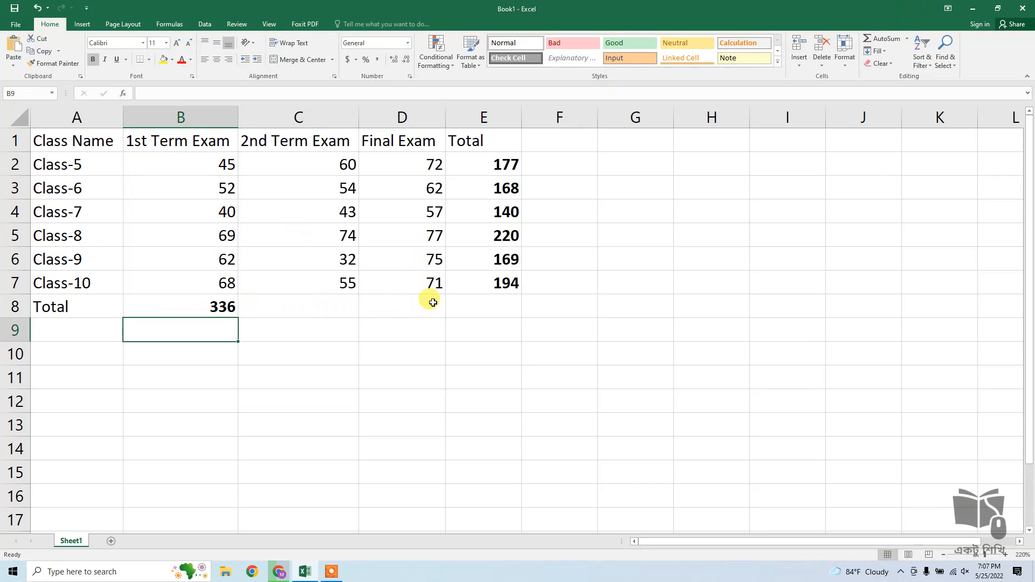
Step: Check the 1st Term Exam total formula in B8 and the empty total cells C8:D8 beside it
left_click(332, 307)
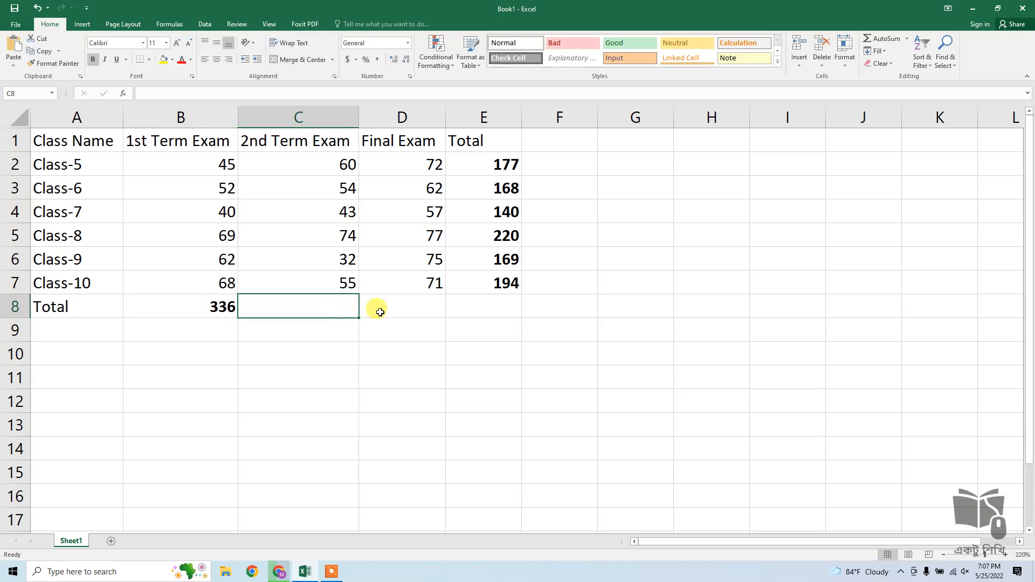
left_click(380, 312, "shift")
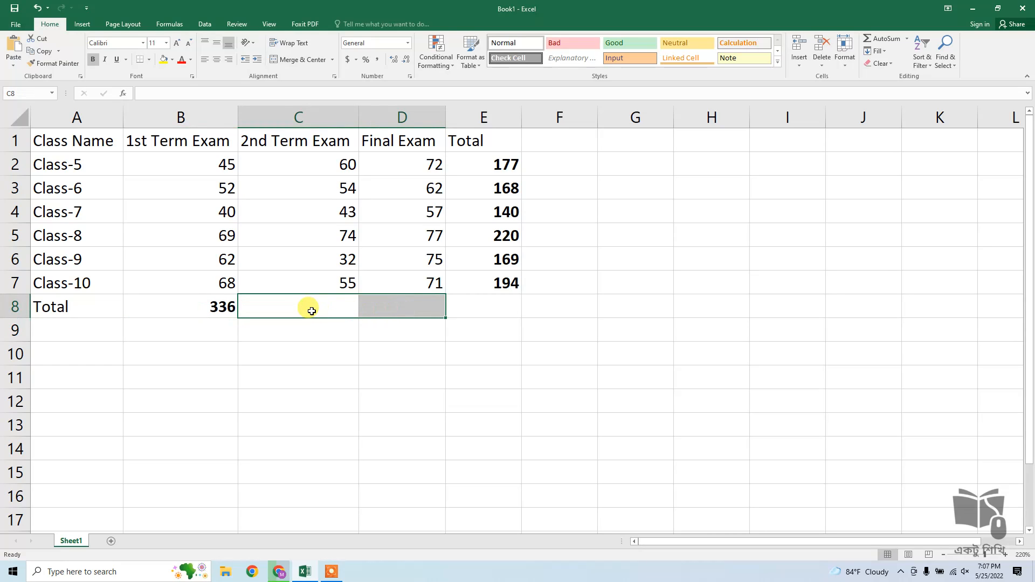
left_click(226, 308)
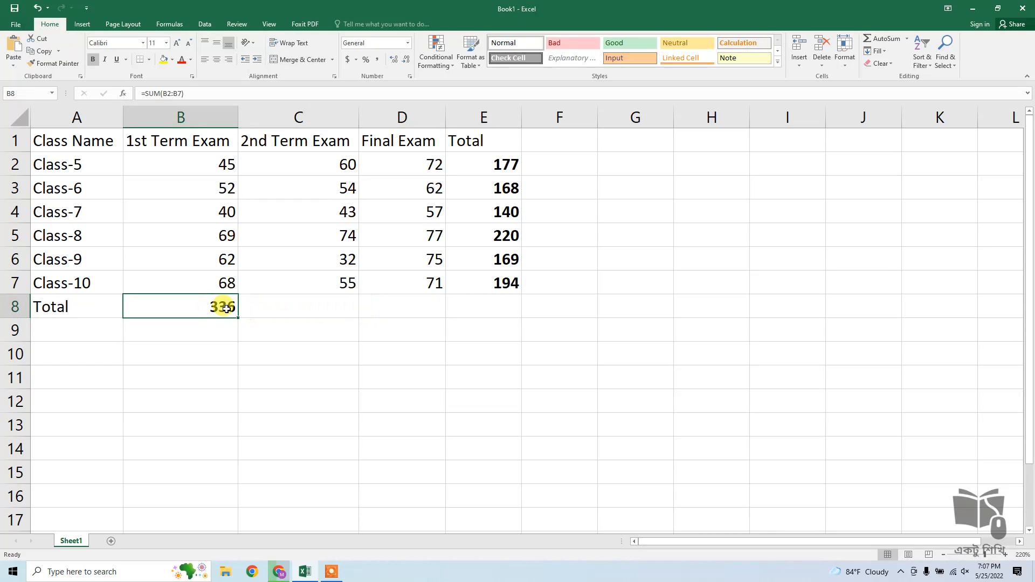
left_click_drag(226, 308, 398, 309)
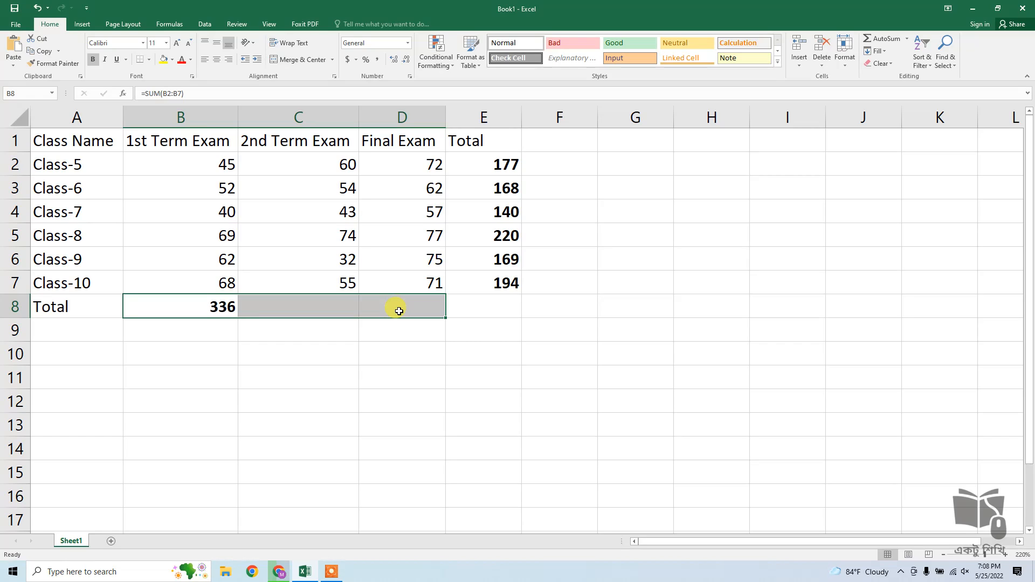
Step: Examine the SUM formulas behind the class totals in E2:E7 and the Class-6 marks in B3:D3
left_click_drag(488, 164, 498, 286)
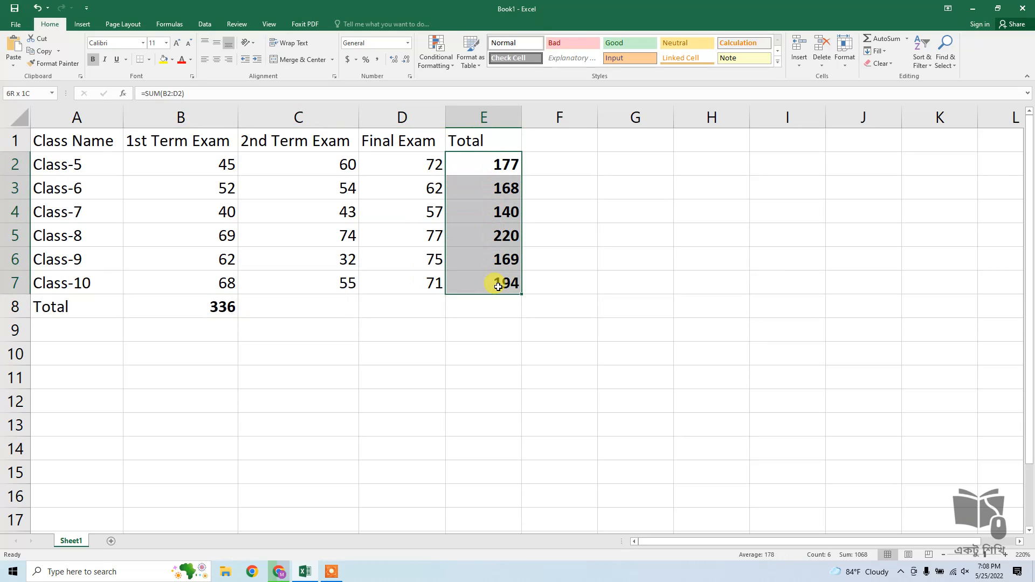
left_click(469, 167)
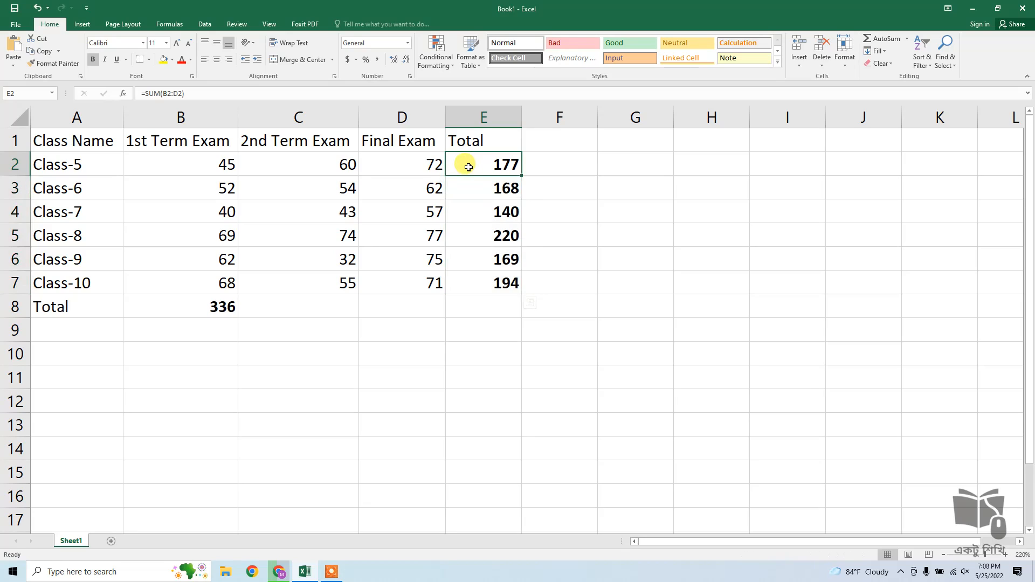
left_click(468, 189)
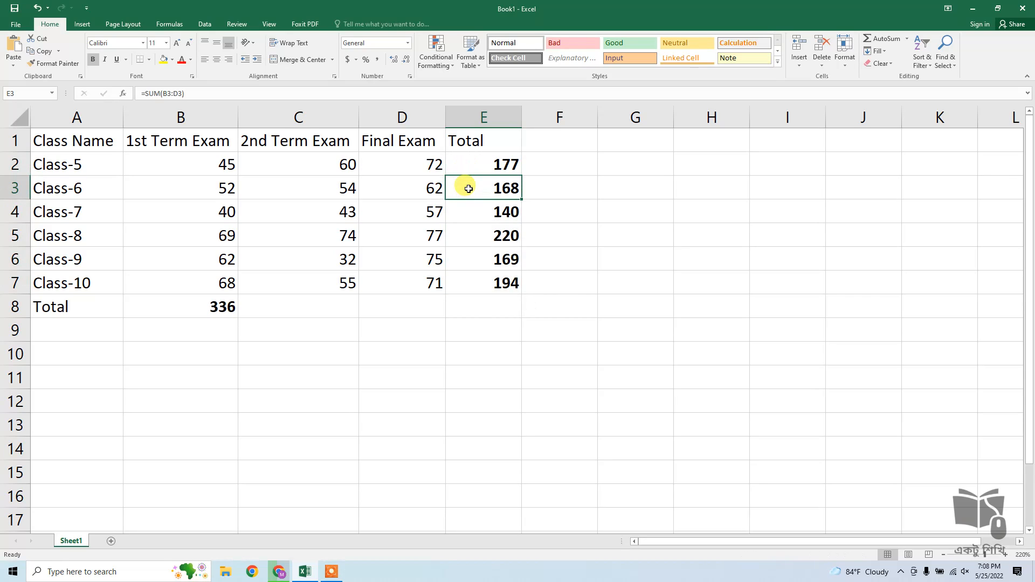
left_click(224, 192)
left_click(323, 186)
left_click(410, 185)
left_click(487, 168)
left_click(487, 187)
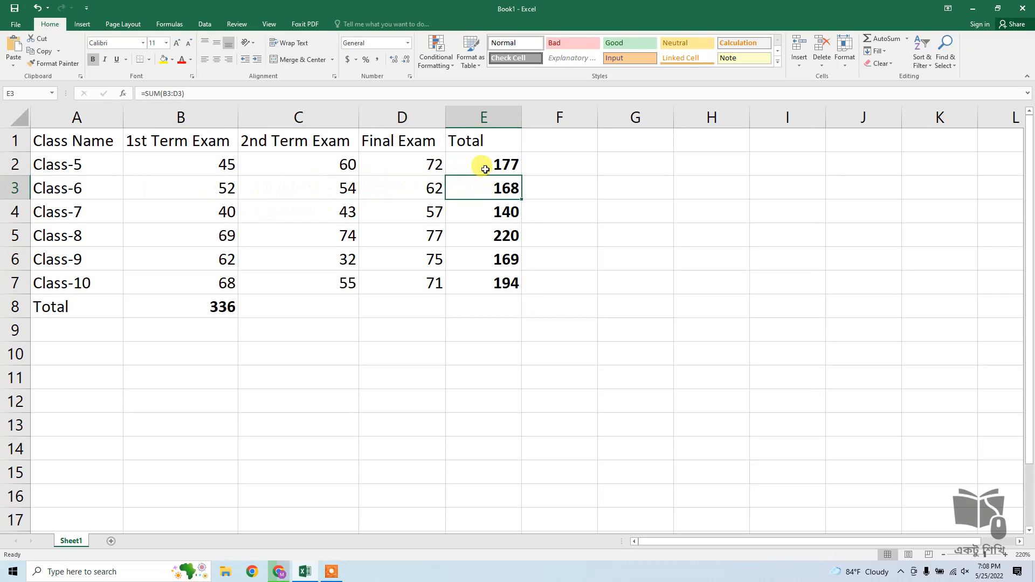
left_click_drag(485, 169, 482, 282)
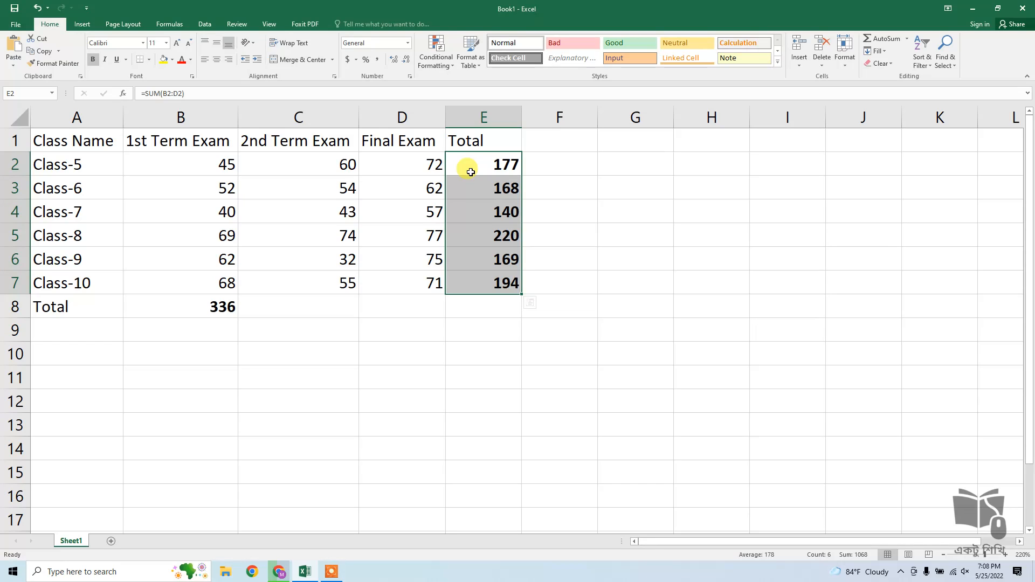
left_click_drag(471, 172, 479, 274)
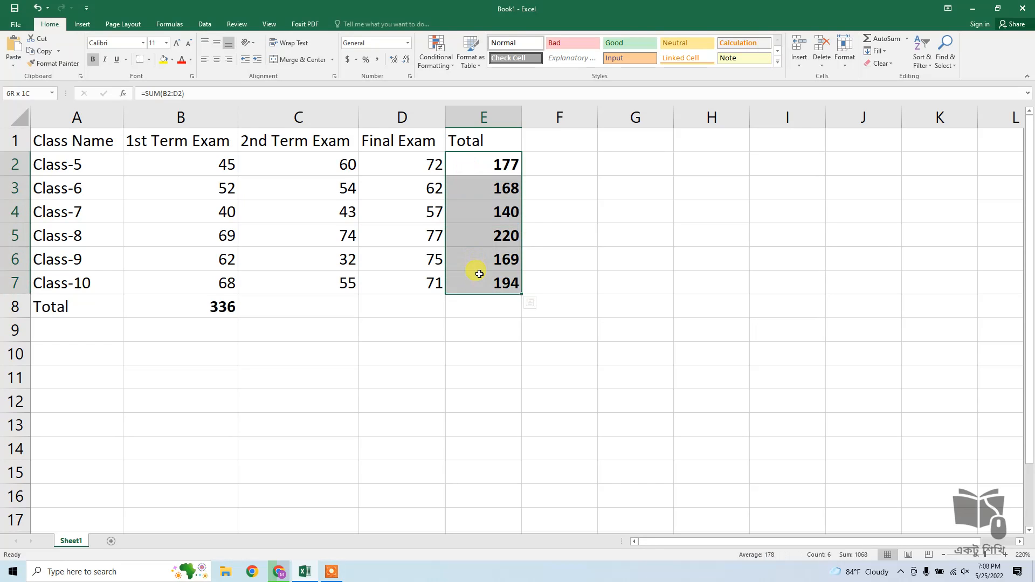
Step: Enter the note "Ctrl+D" in F2 beside the class totals
left_click(580, 166)
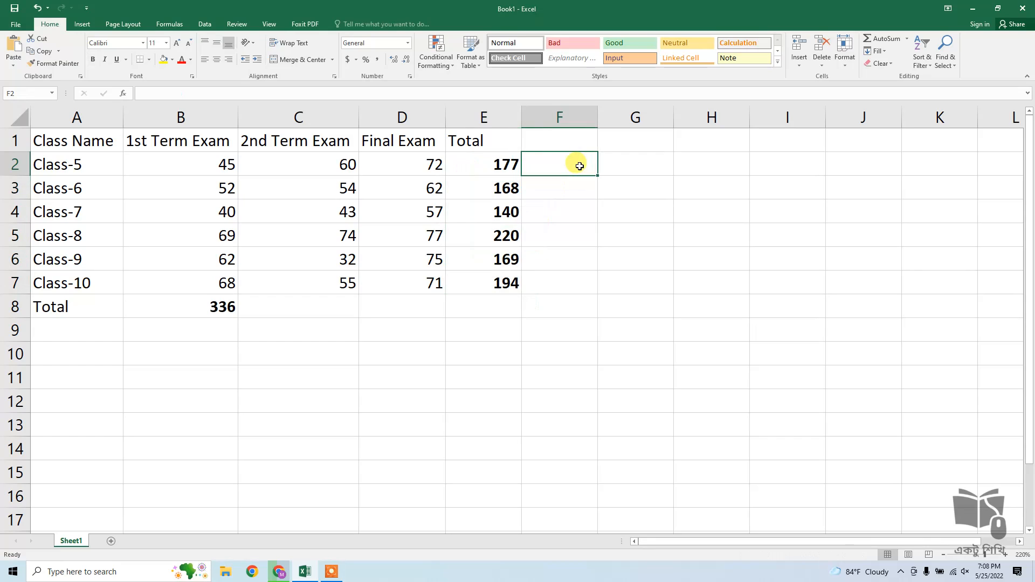
double_click(580, 166)
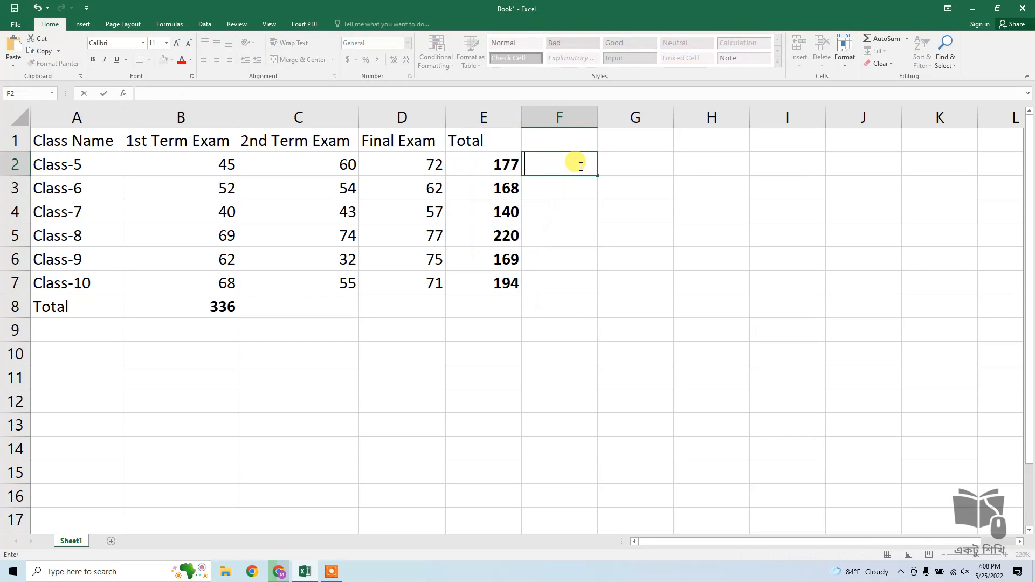
type("Ctrl+D")
left_click(599, 189)
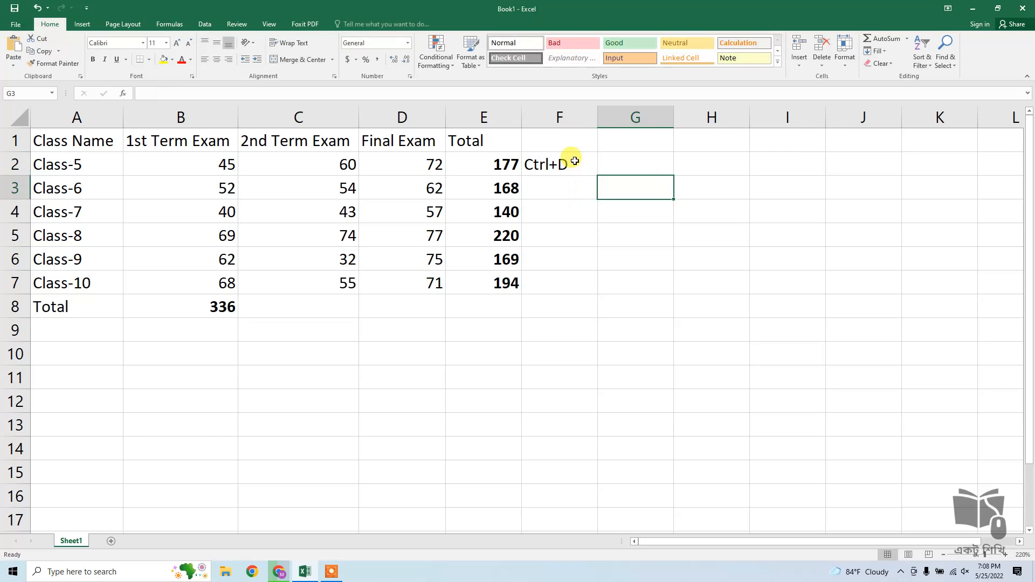
Step: Merge and center F2:F7, then format the note with middle vertical alignment and a yellow fill
left_click_drag(575, 161, 585, 280)
left_click(306, 63)
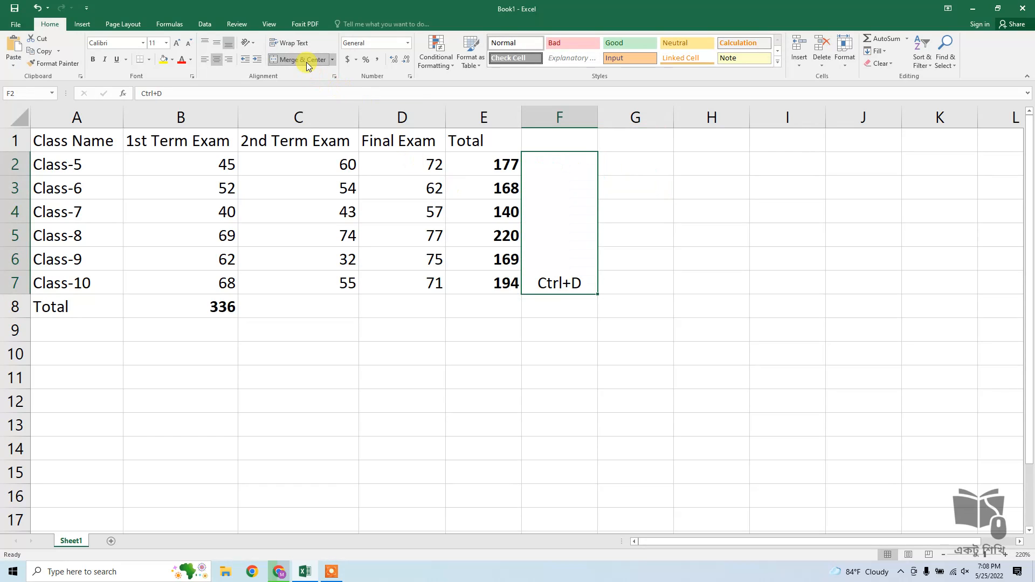
left_click(218, 48)
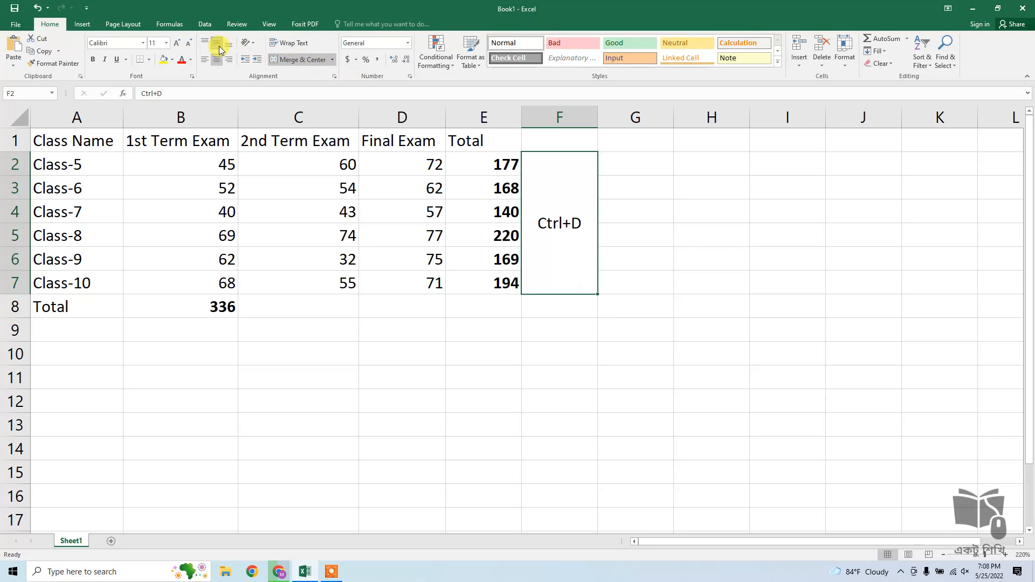
left_click(167, 62)
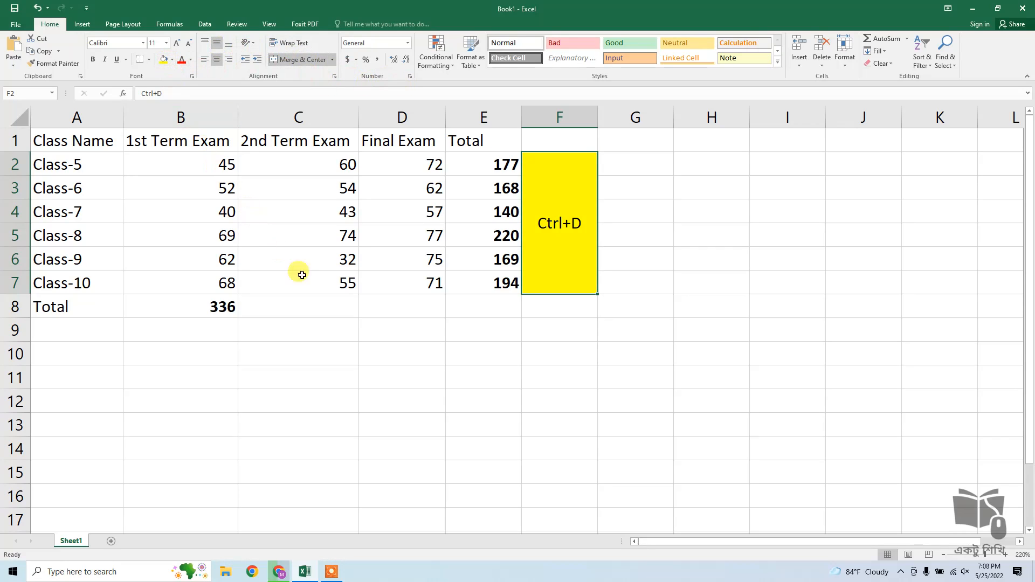
Step: Fill the B8 total formula right to D8 for the 2nd Term and Final exams
left_click(226, 309)
left_click_drag(225, 310, 388, 306)
key("ctrl+r")
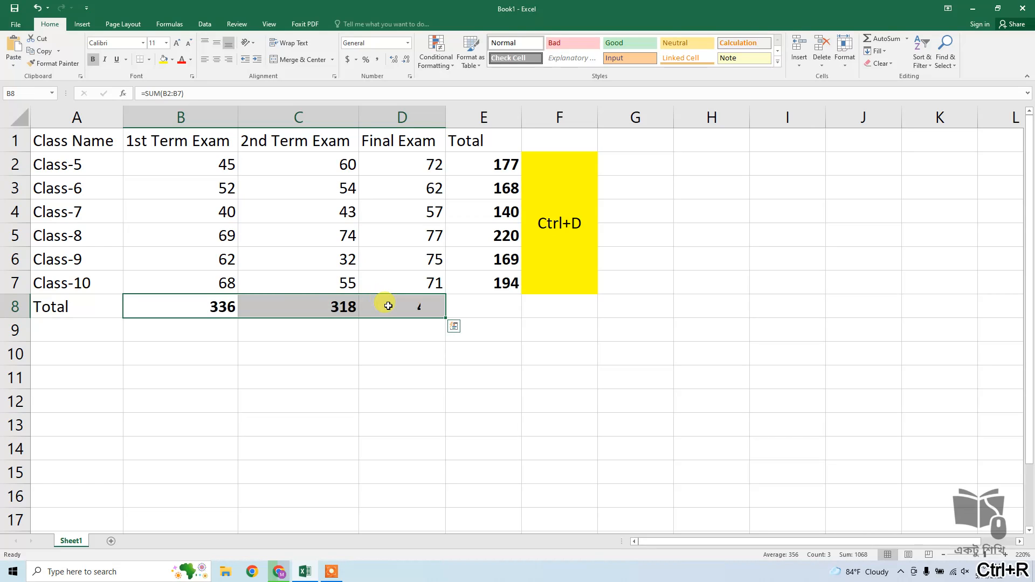
Step: Add a merged and centered note "Ctrl+R" with a yellow fill across B9:D9 below the exam totals
left_click_drag(241, 333, 394, 330)
left_click(295, 61)
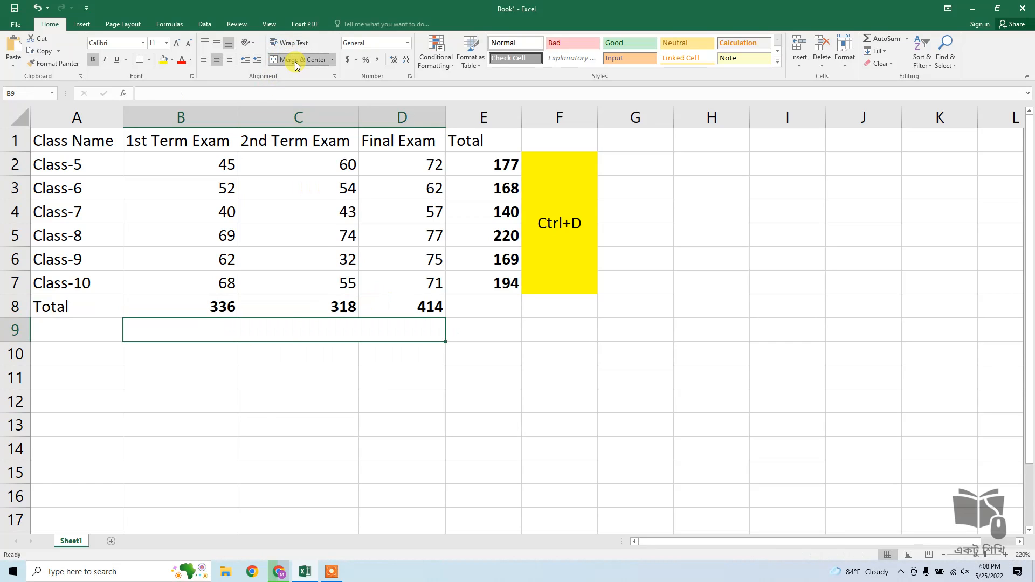
type("Ctrl+R")
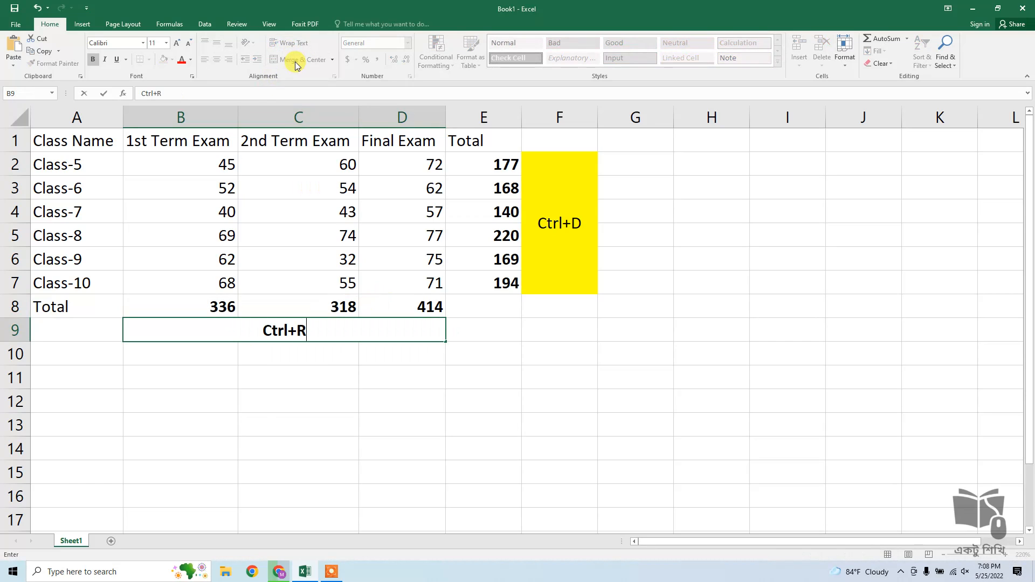
key("Return")
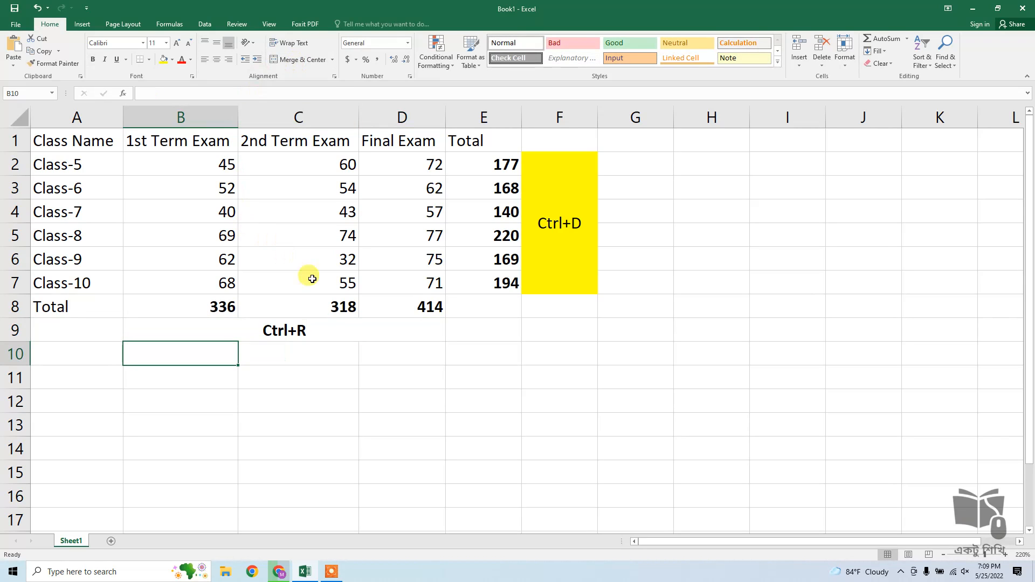
key("Up")
left_click(163, 59)
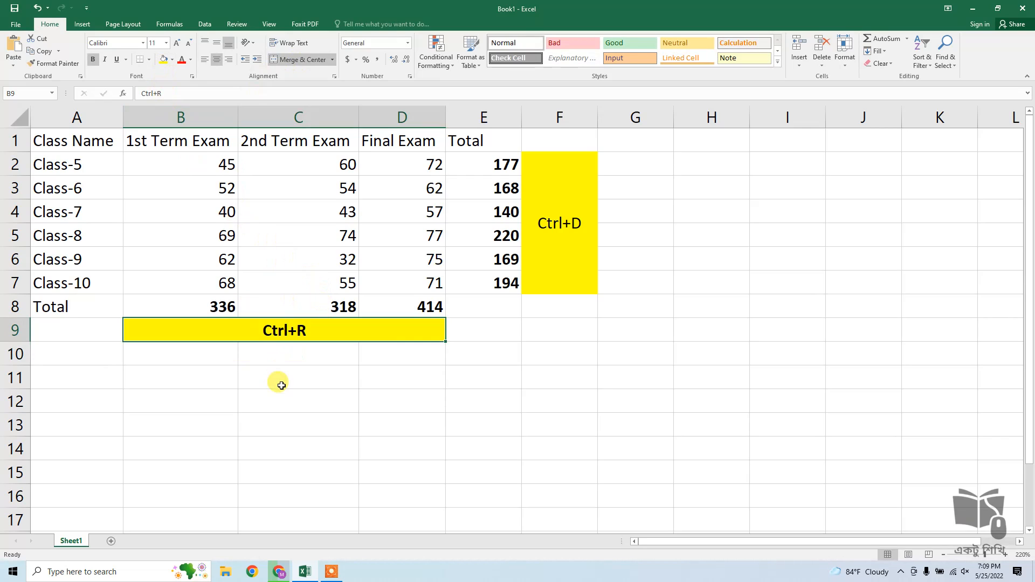
Step: Make the "Ctrl+D" note in the merged cell F2:F7 bold to match the "Ctrl+R" note
left_click(568, 186)
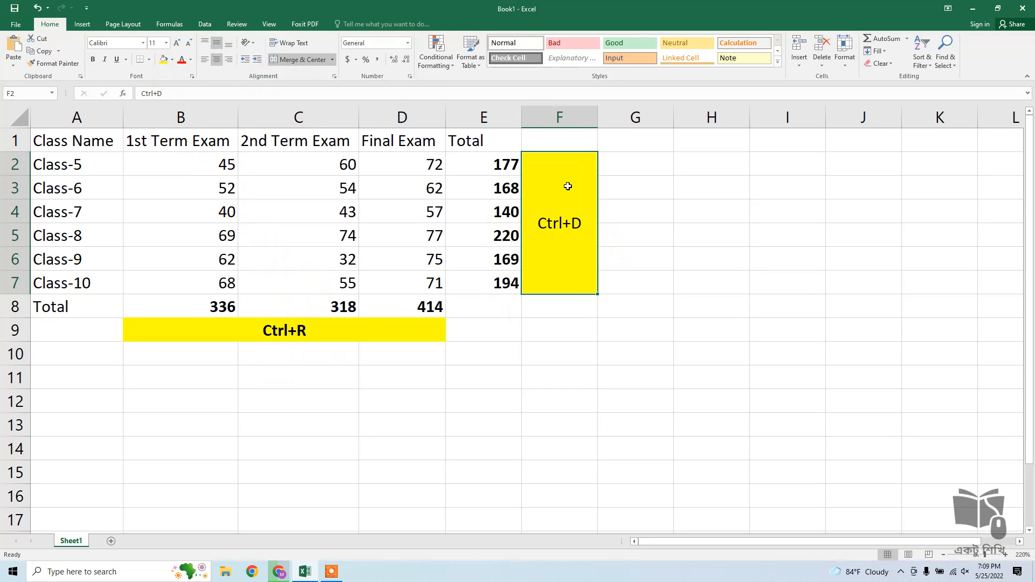
left_click(359, 335)
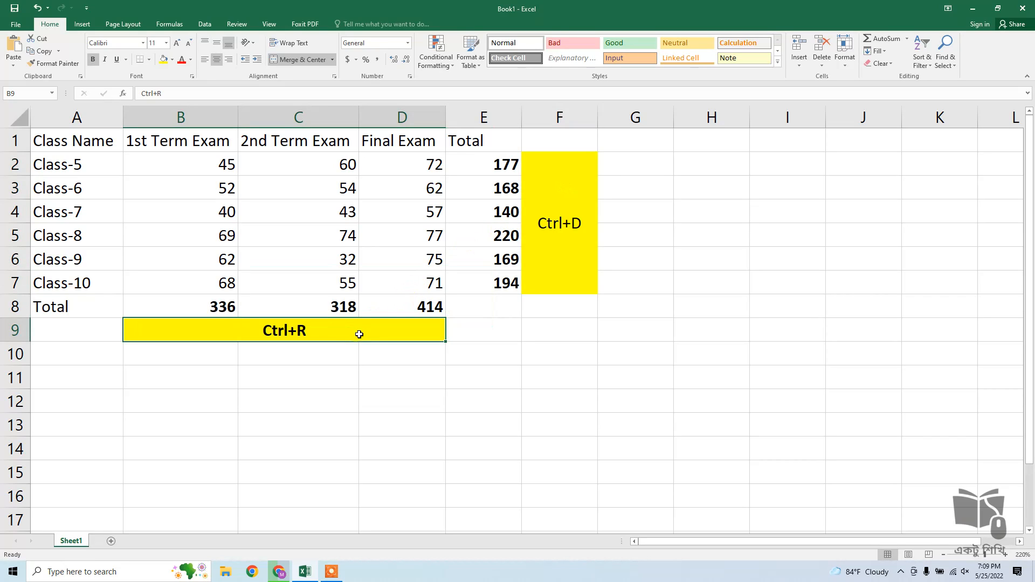
left_click(546, 252)
left_click(94, 62)
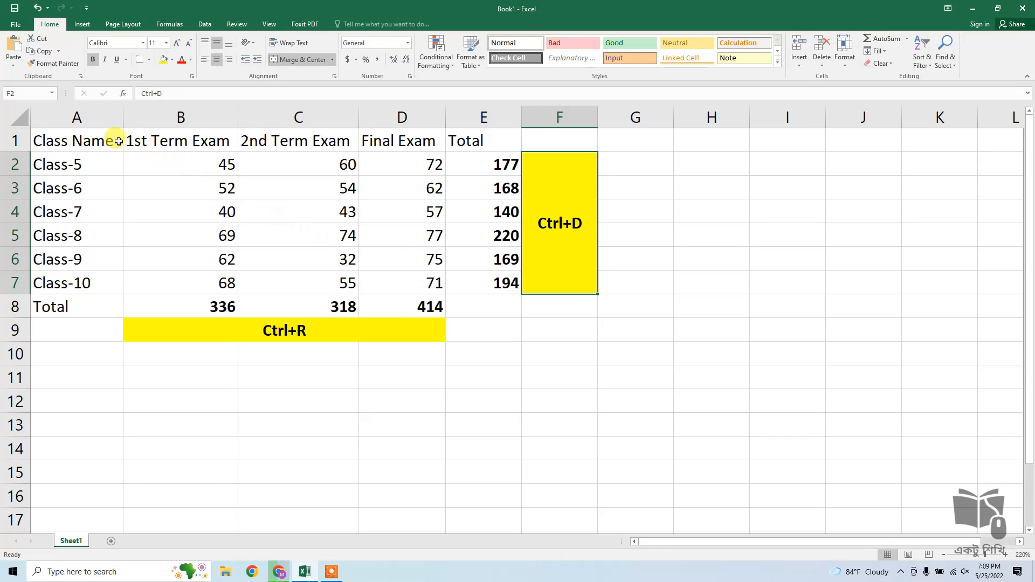
Step: Review the finished marks table A1:E8, its class totals and the "Ctrl+D" and "Ctrl+R" notes
left_click_drag(109, 133, 476, 301)
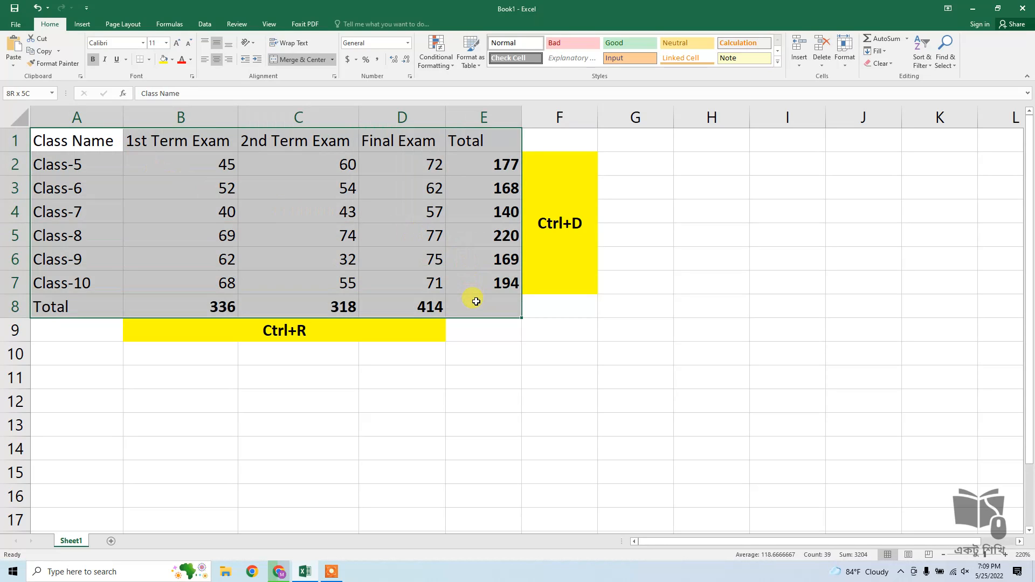
left_click_drag(477, 301, 477, 302)
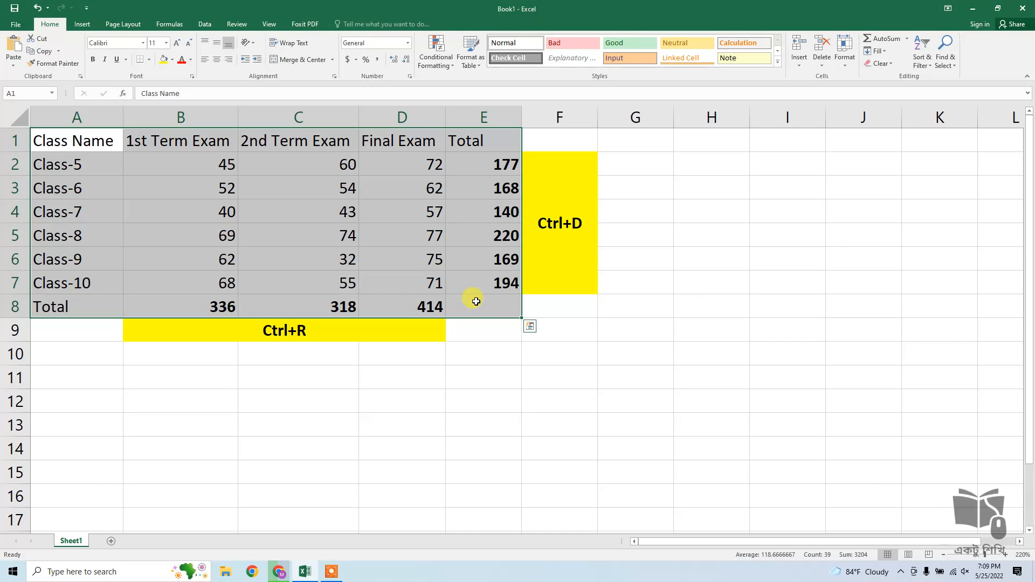
left_click(329, 330)
left_click(593, 250)
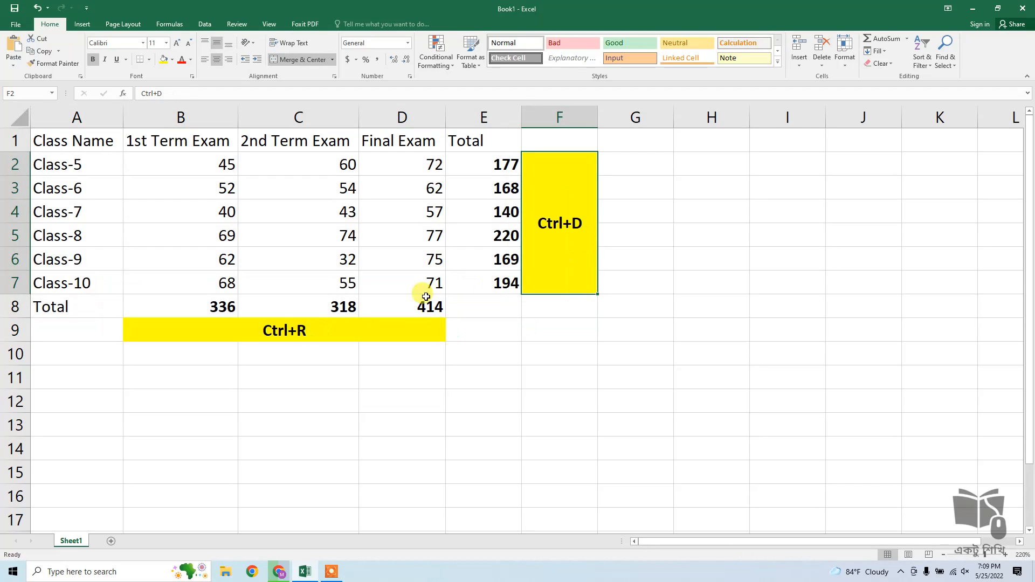
left_click(507, 165)
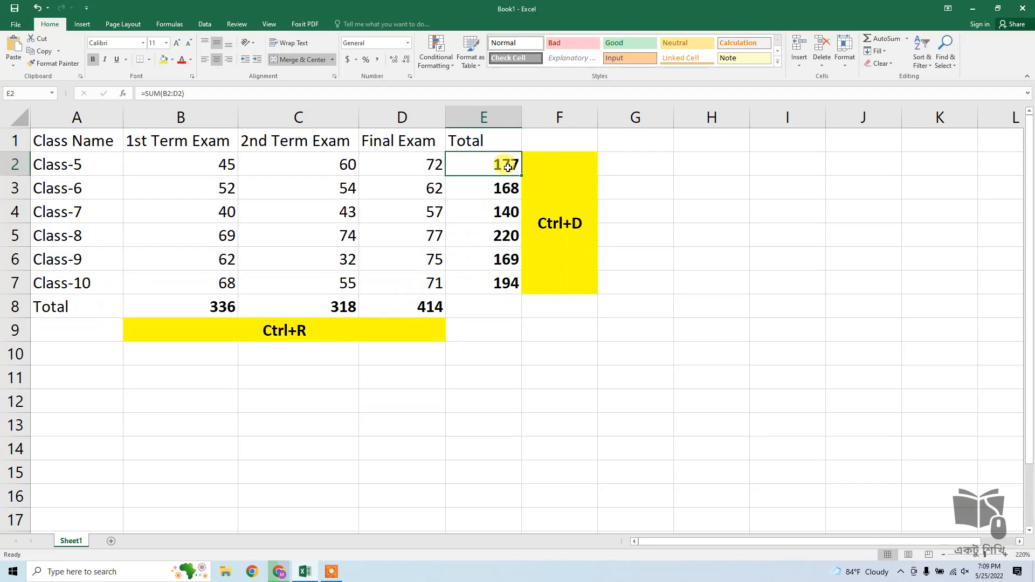
left_click_drag(507, 167, 510, 225)
left_click_drag(517, 268, 517, 286)
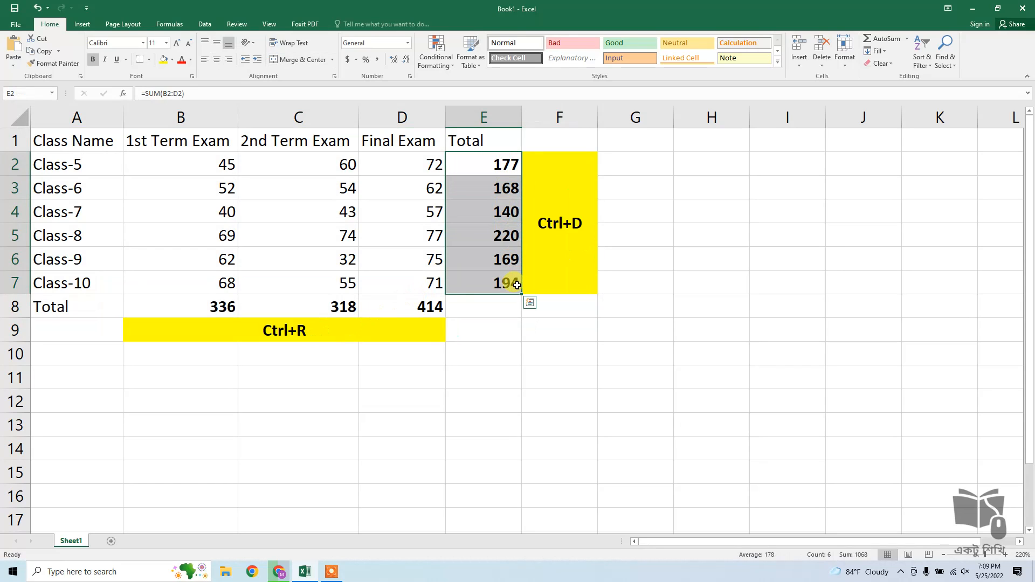
left_click(571, 267)
left_click(364, 336)
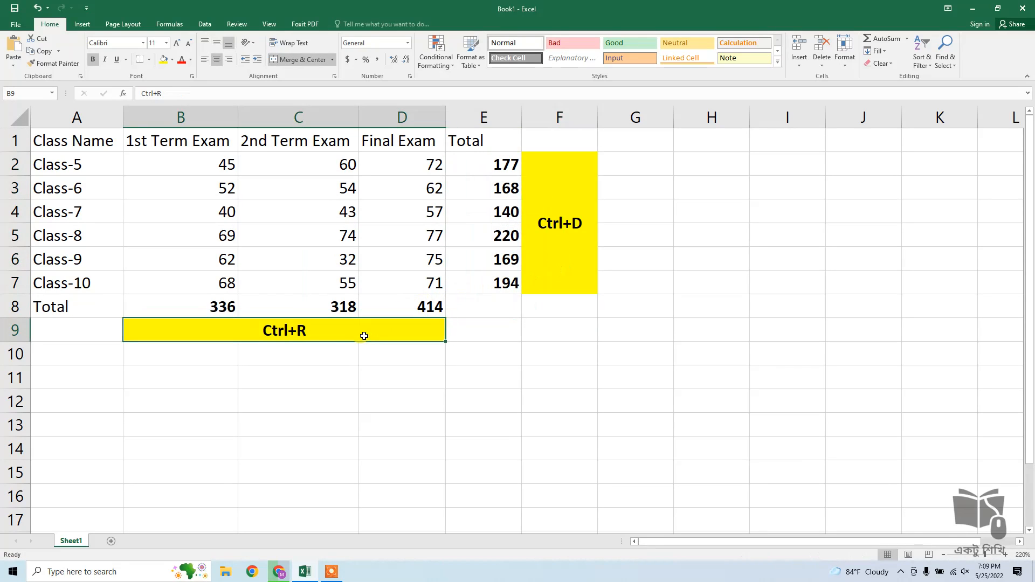